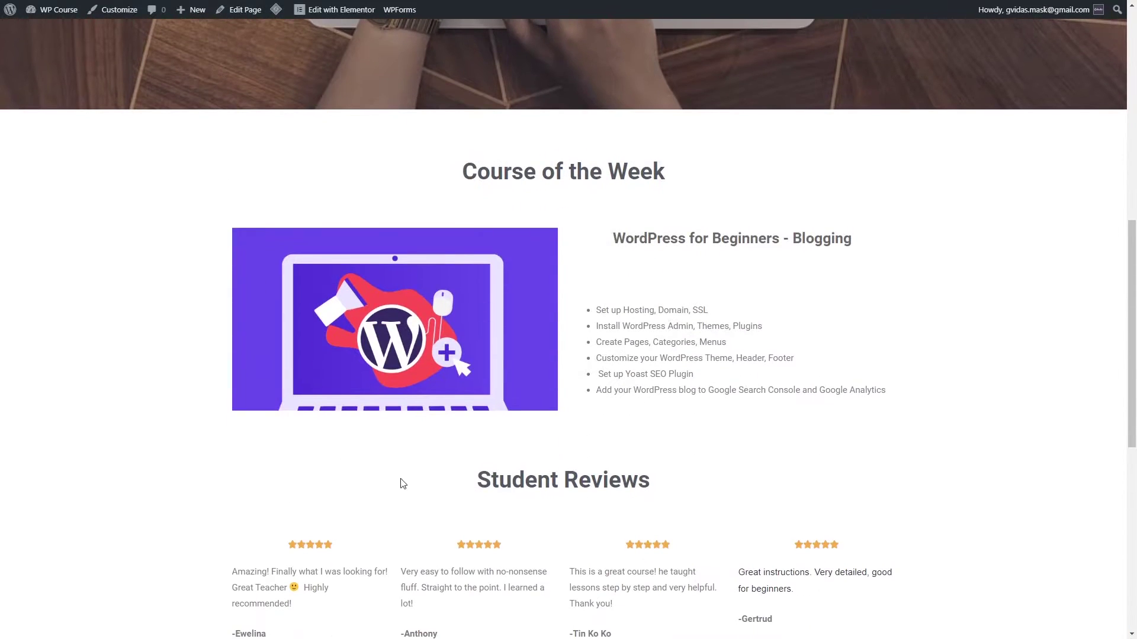
Look over the finished example homepage, from Course of the Week through Student Reviews and Start Learning to the hero banner.
scroll(219, 278, down, 3)
scroll(219, 278, down, 3)
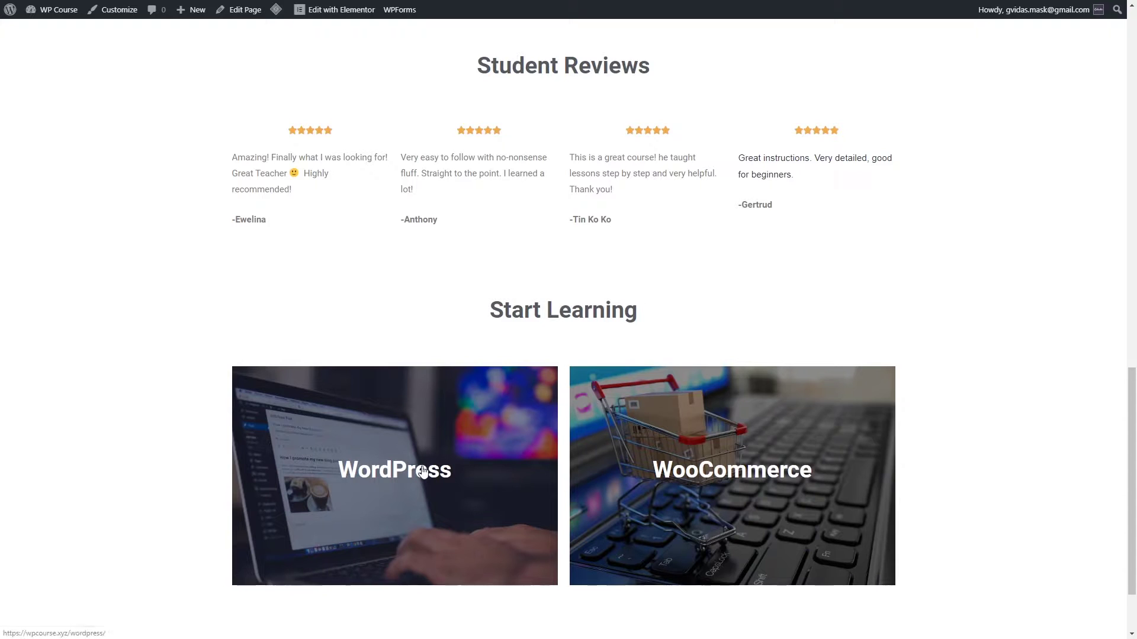
scroll(637, 448, down, 2)
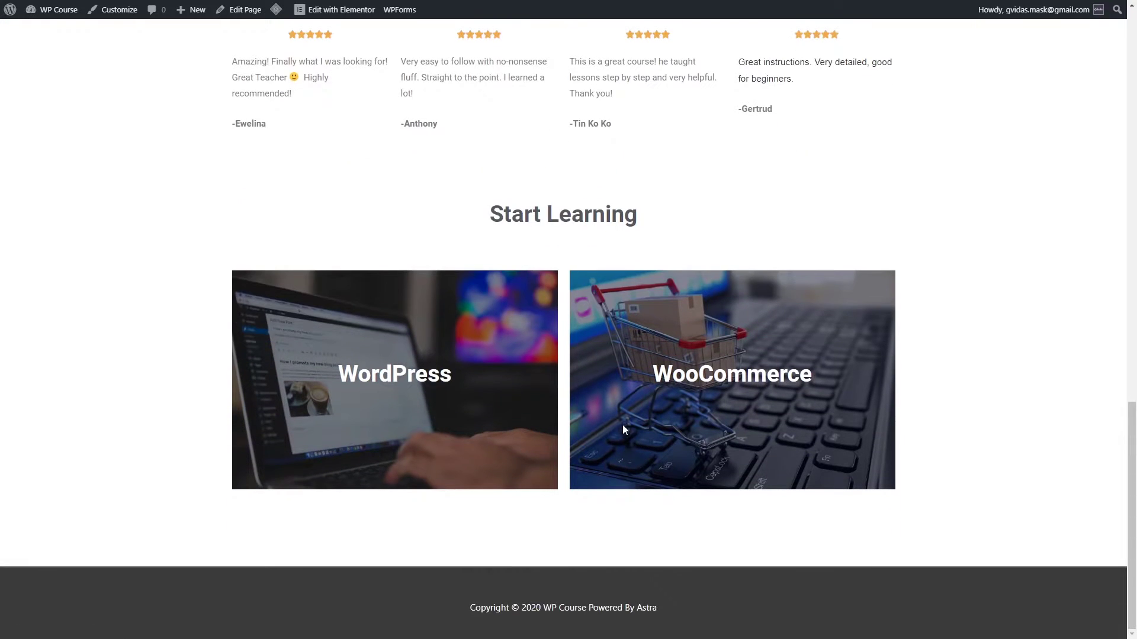
scroll(625, 425, up, 15)
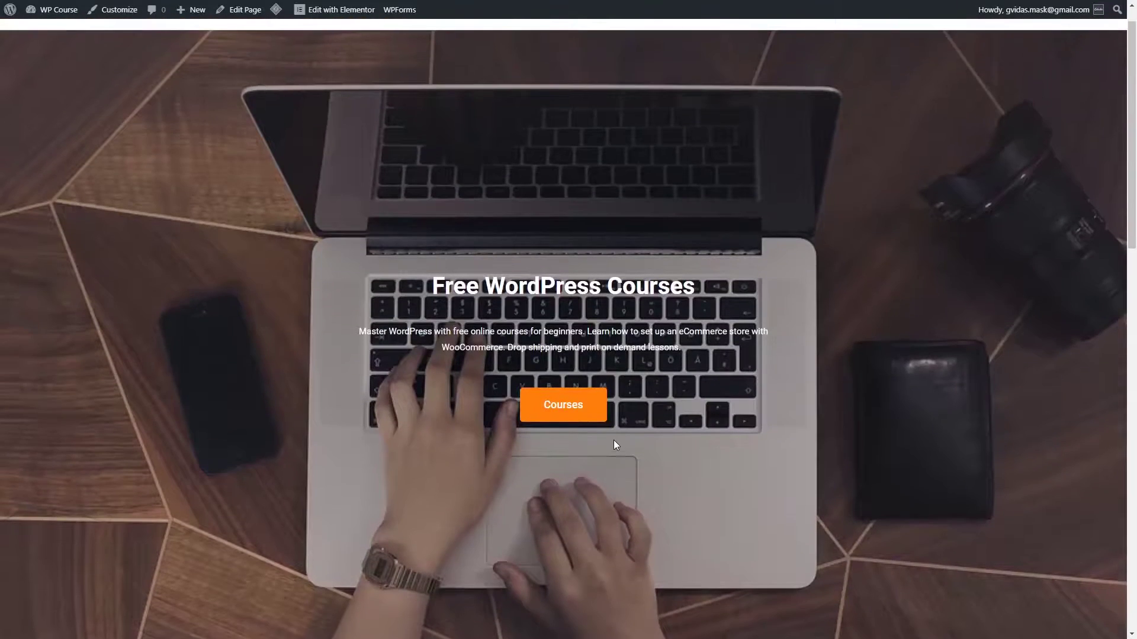
scroll(614, 441, up, 1)
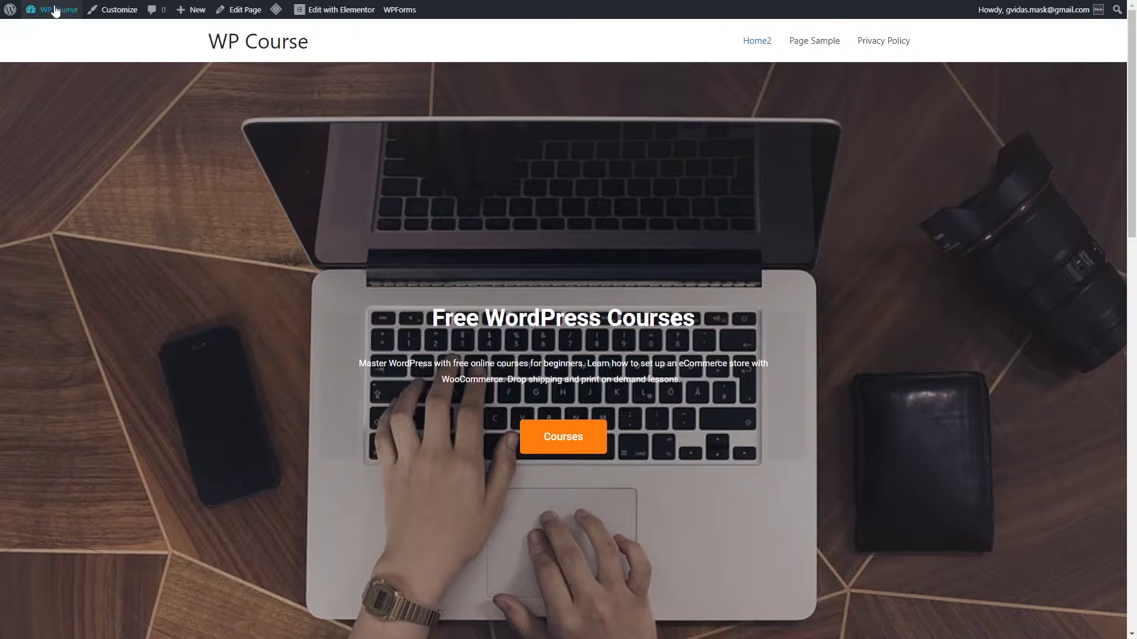
Create a new page from the site dashboard, title it "Home" and open it in the Elementor editor.
click(46, 30)
mouse_move(64, 148)
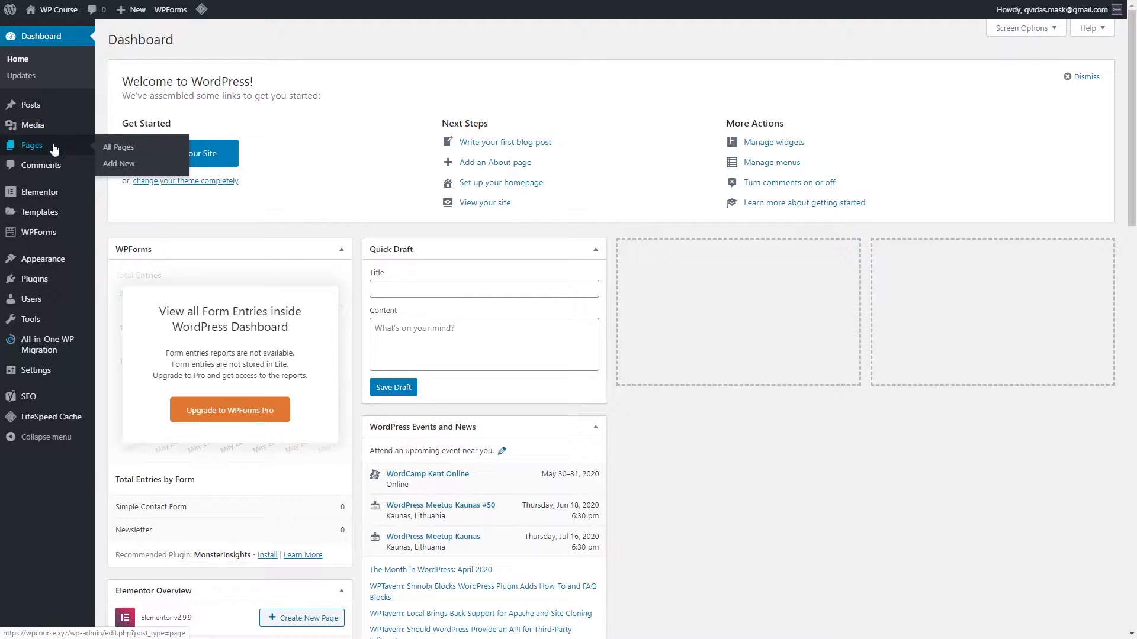
click(124, 169)
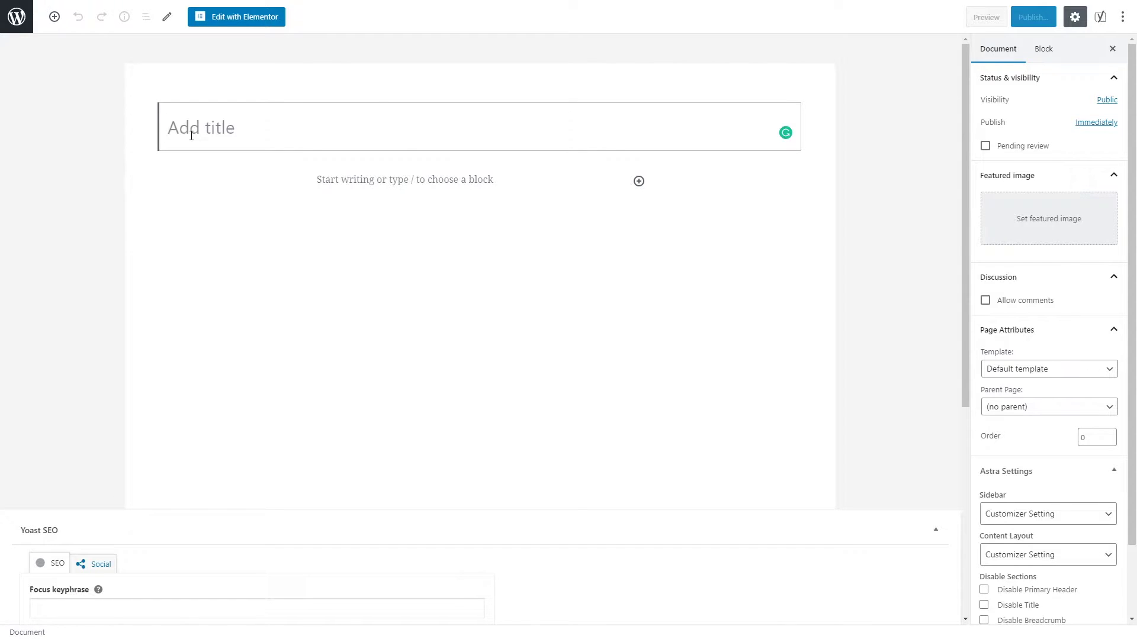
text(Home)
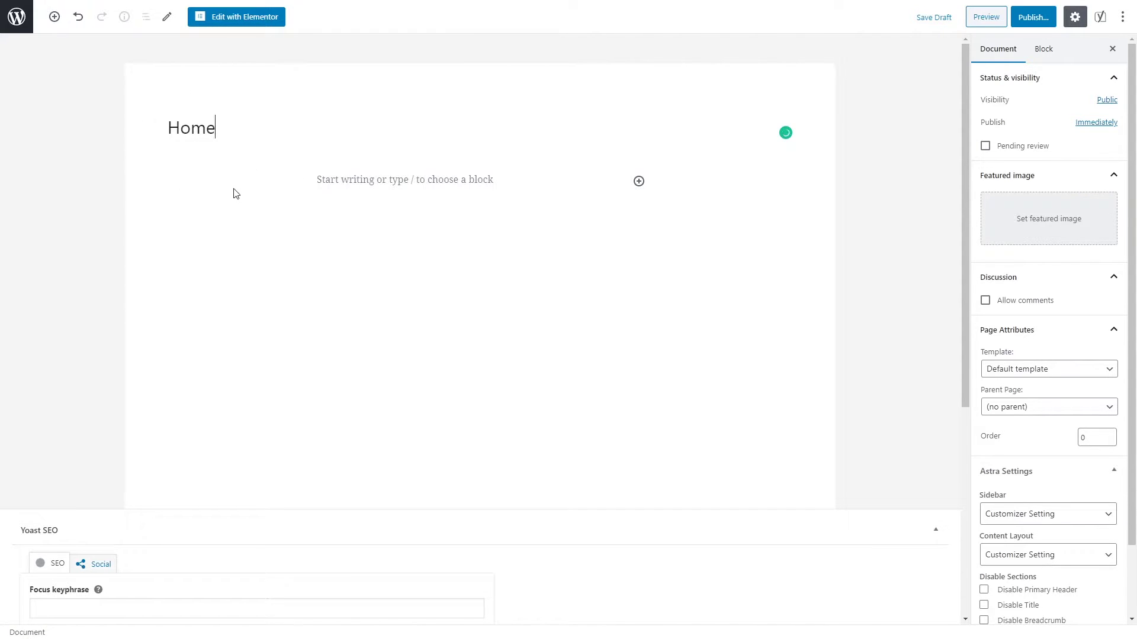
click(242, 21)
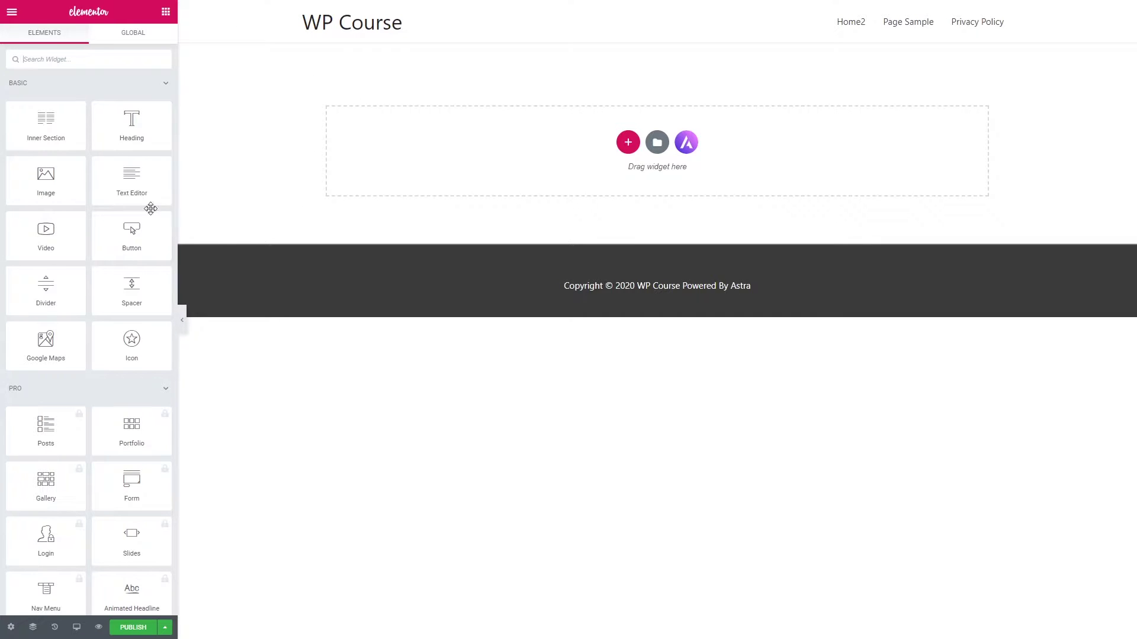
Examine the widgets available in the Basic, Pro and General categories.
scroll(70, 314, down, 3)
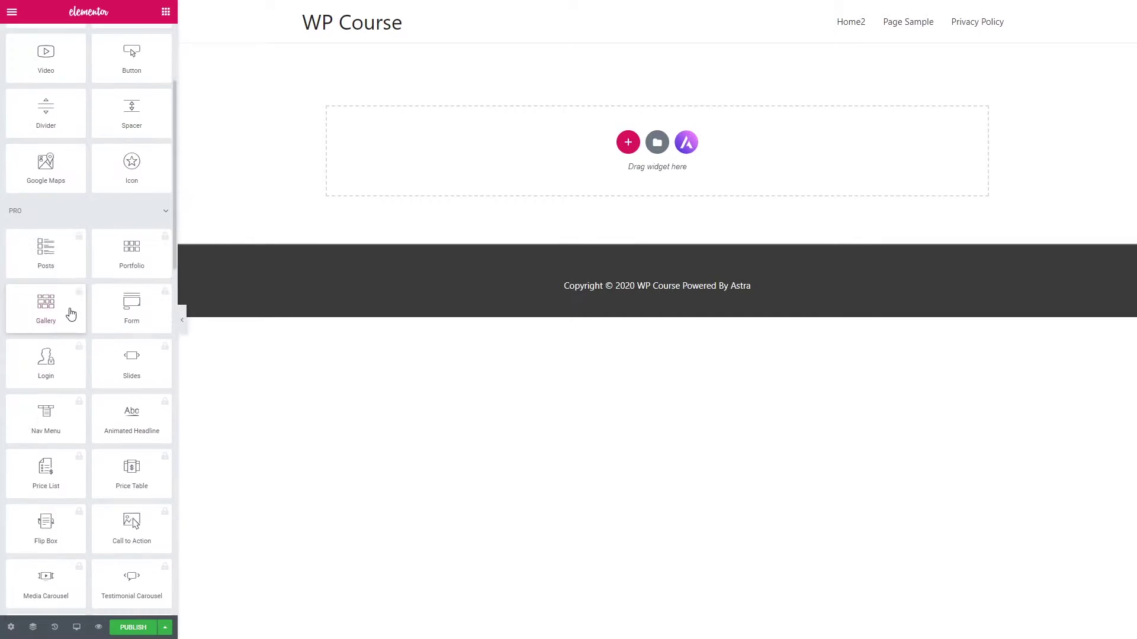
scroll(69, 431, down, 10)
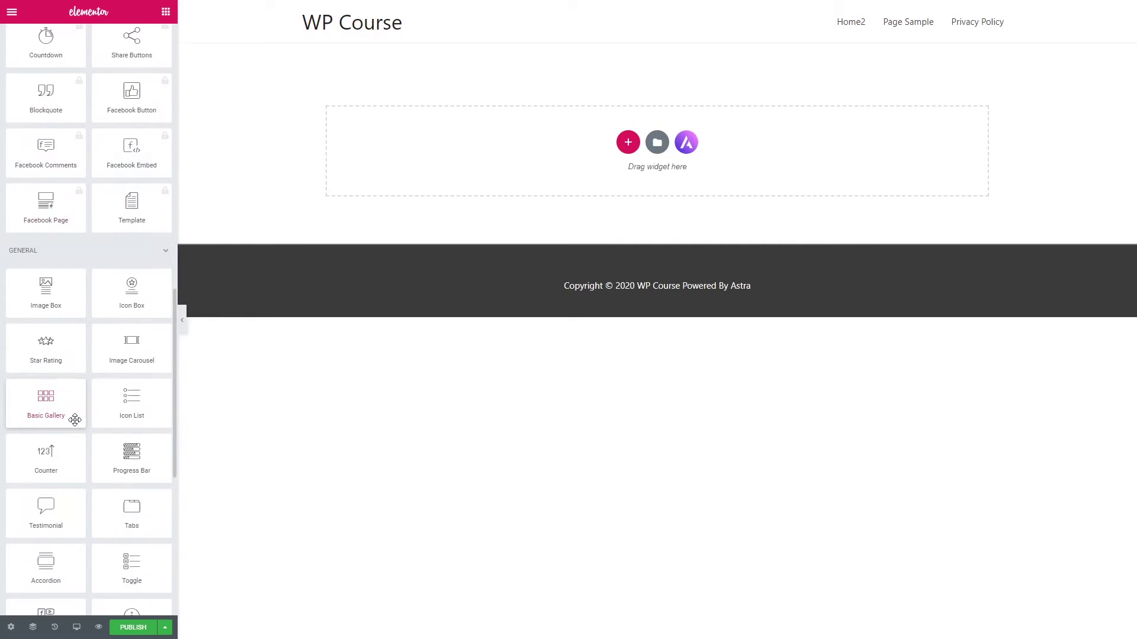
scroll(75, 419, down, 3)
scroll(70, 450, down, 3)
scroll(81, 415, up, 20)
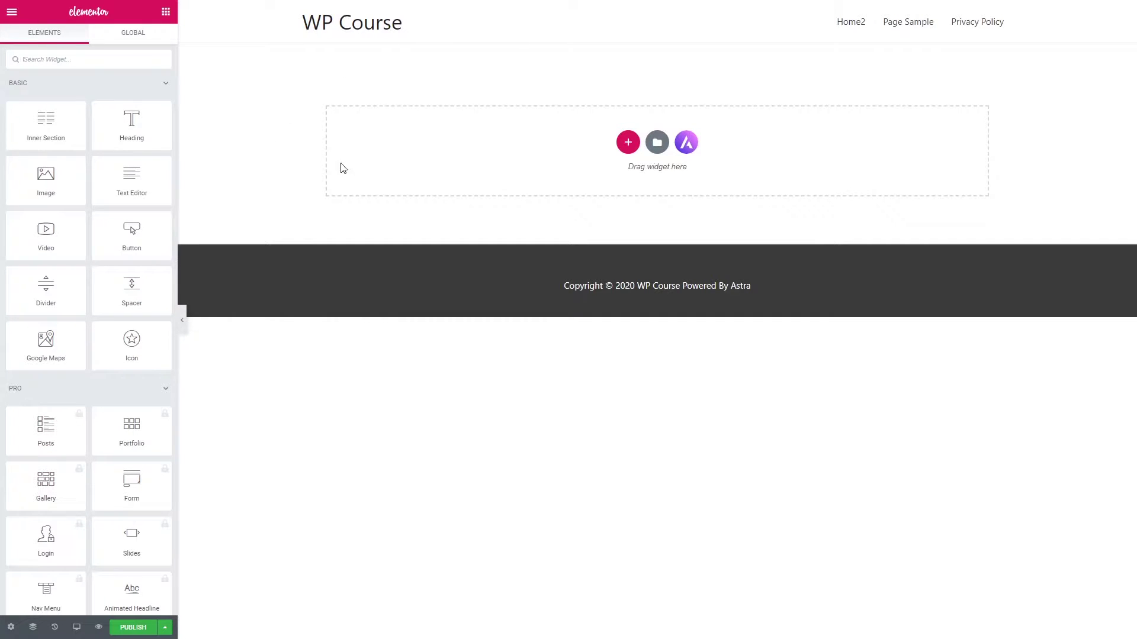
Add a single-column section to the empty page and look over its style and advanced settings.
click(628, 142)
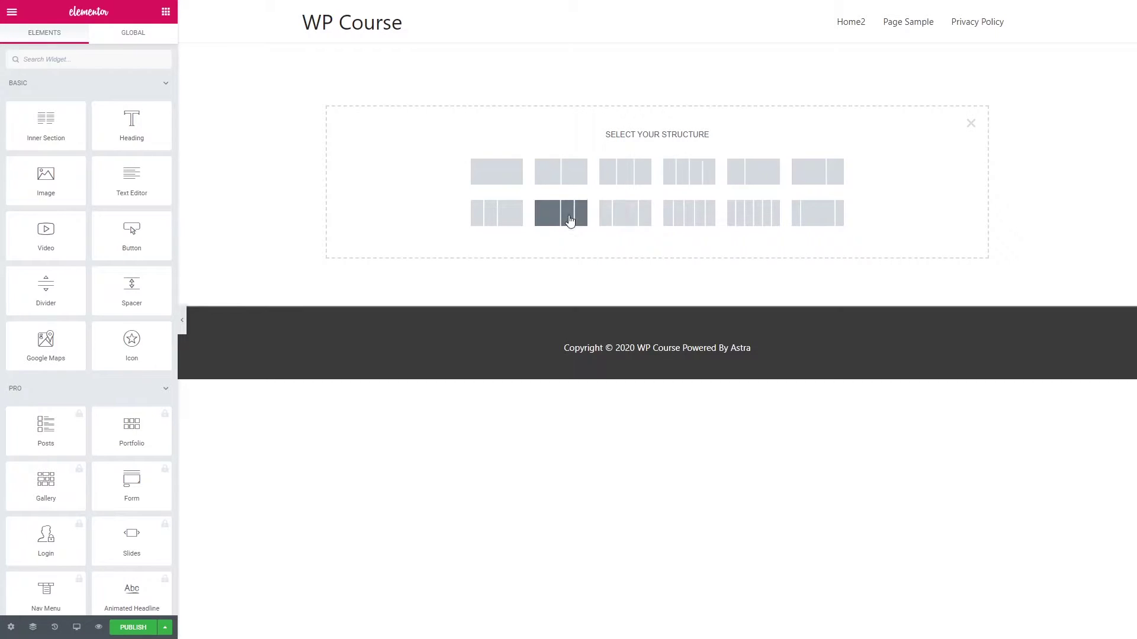
click(507, 177)
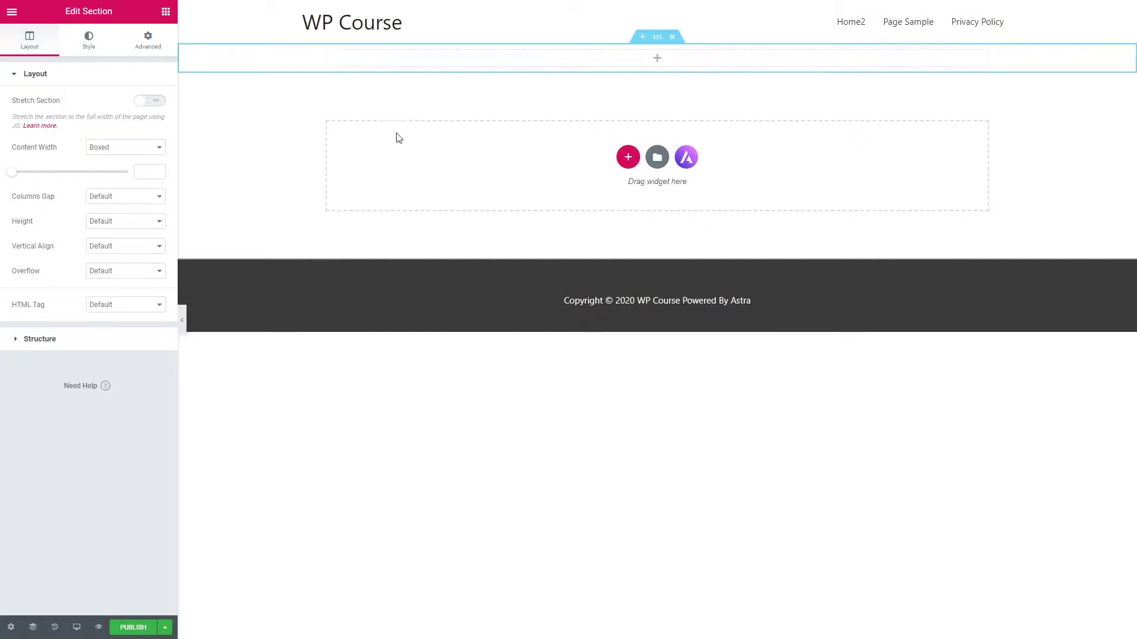
click(89, 40)
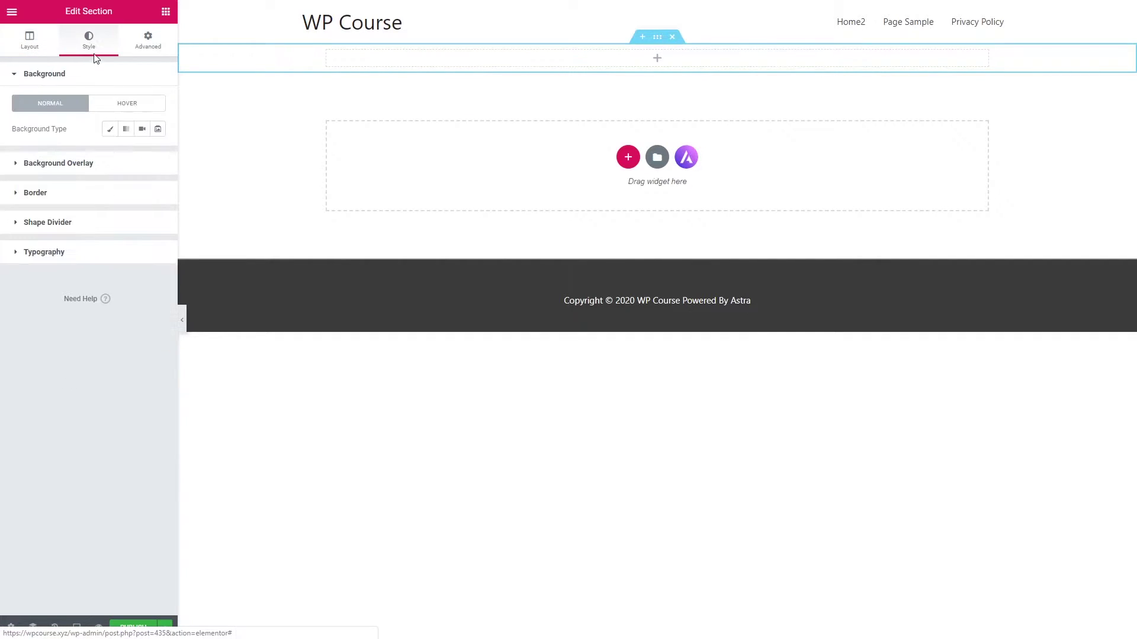
click(148, 41)
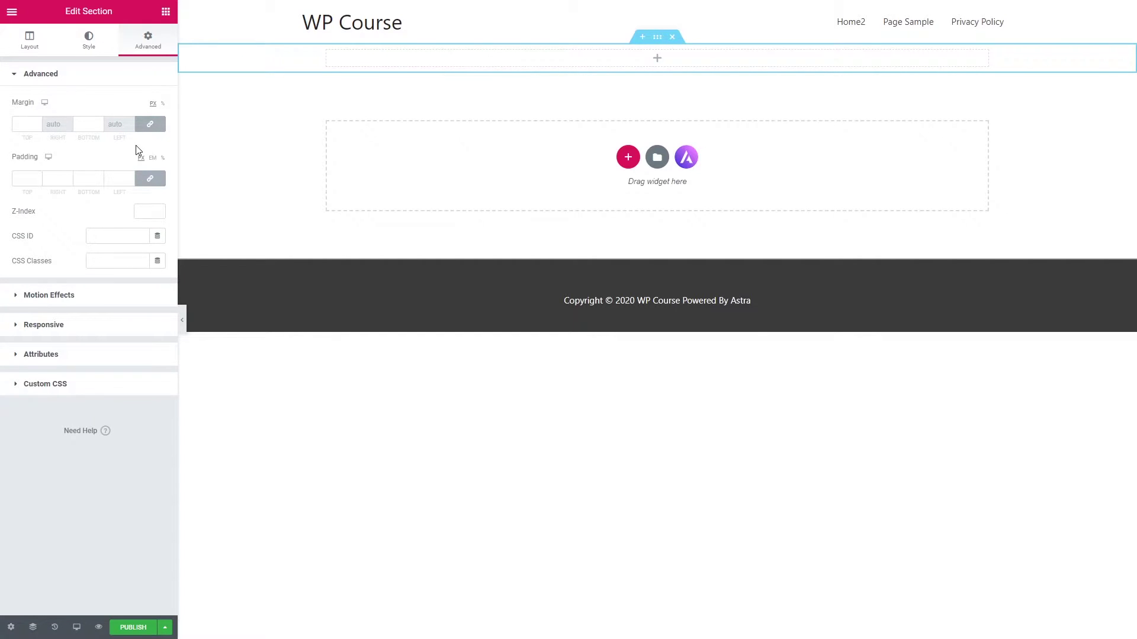
Give the section a Classic background using the laptop image apple-1842297_960_720.jpg from the media library.
click(90, 47)
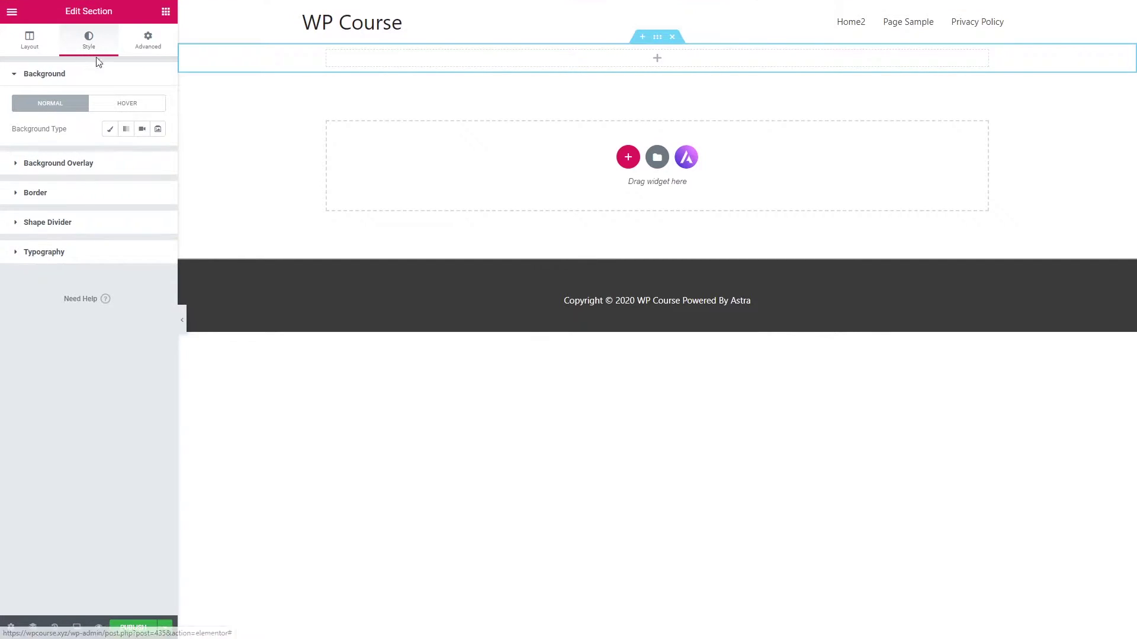
click(112, 135)
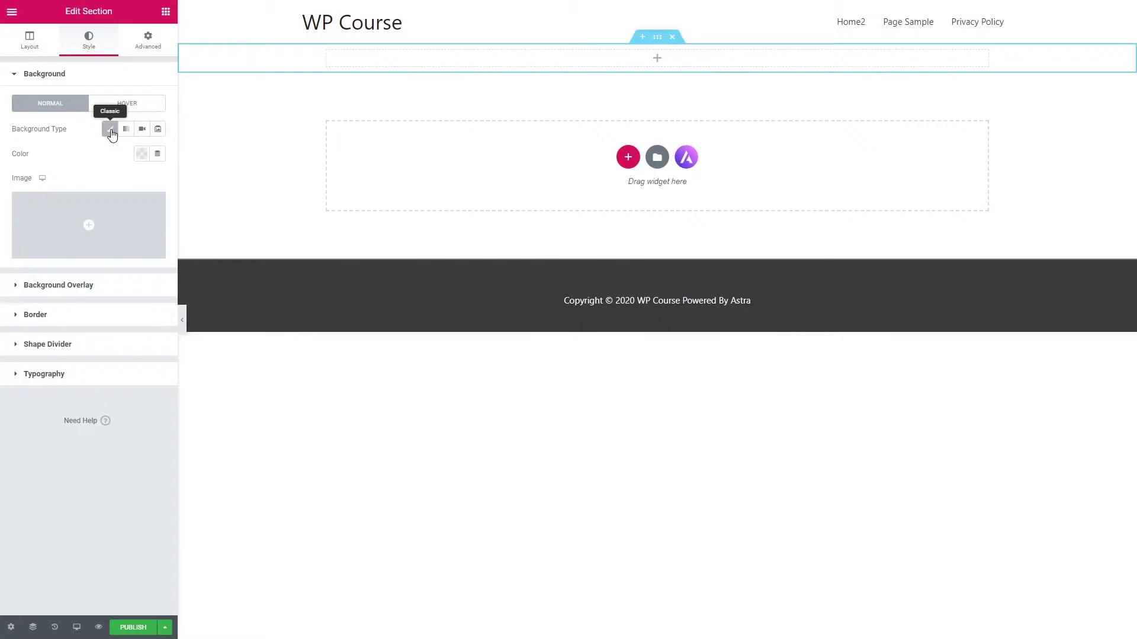
click(92, 223)
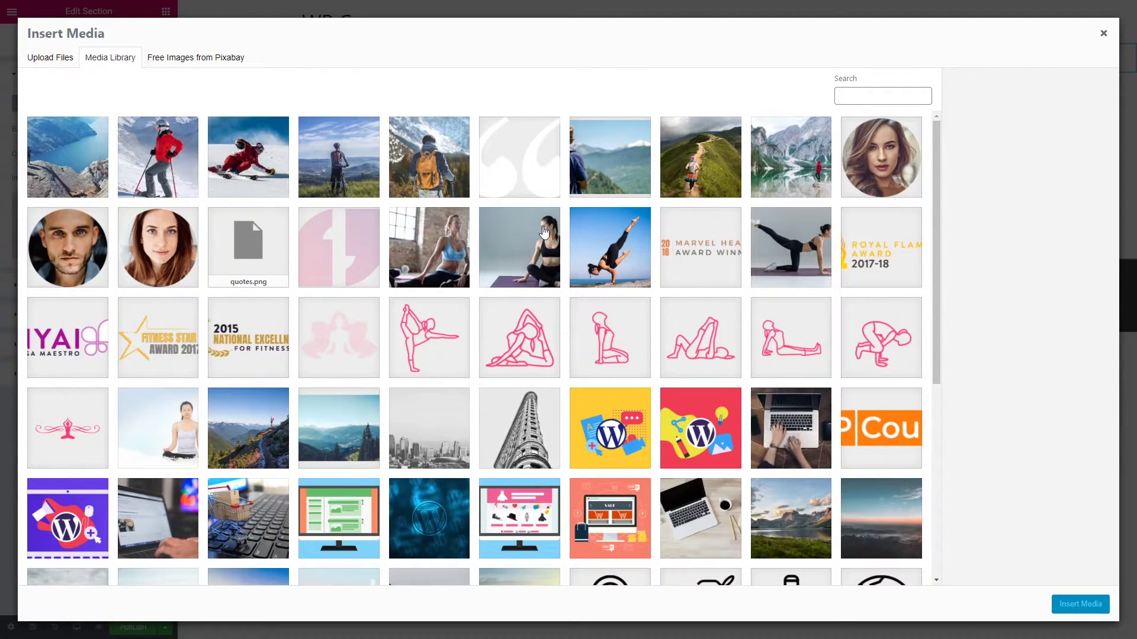
click(59, 59)
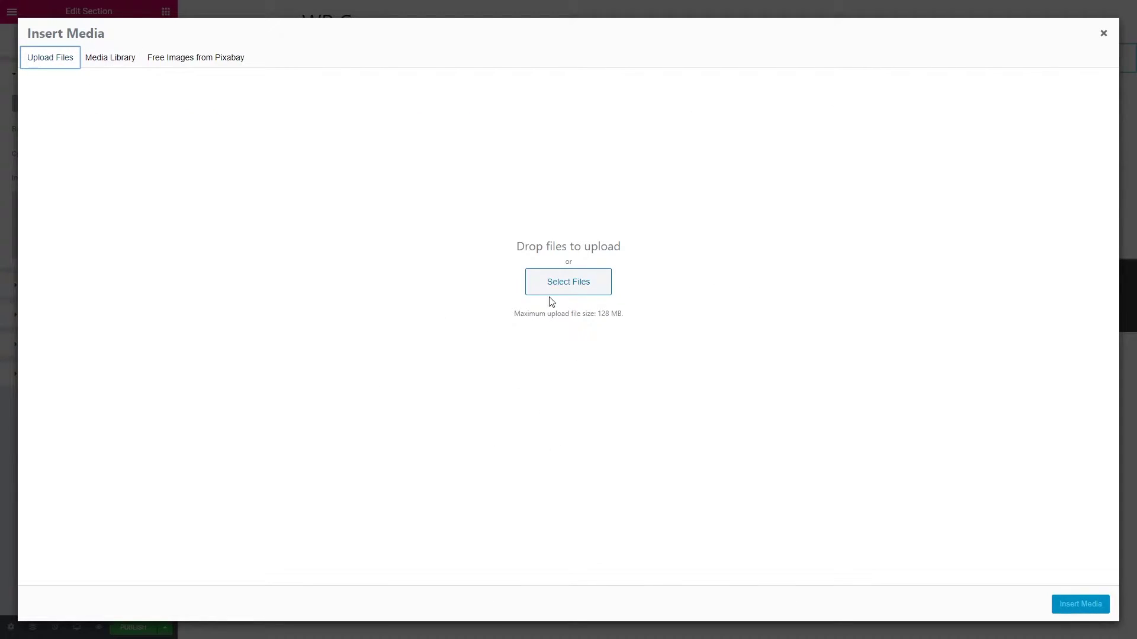
click(101, 62)
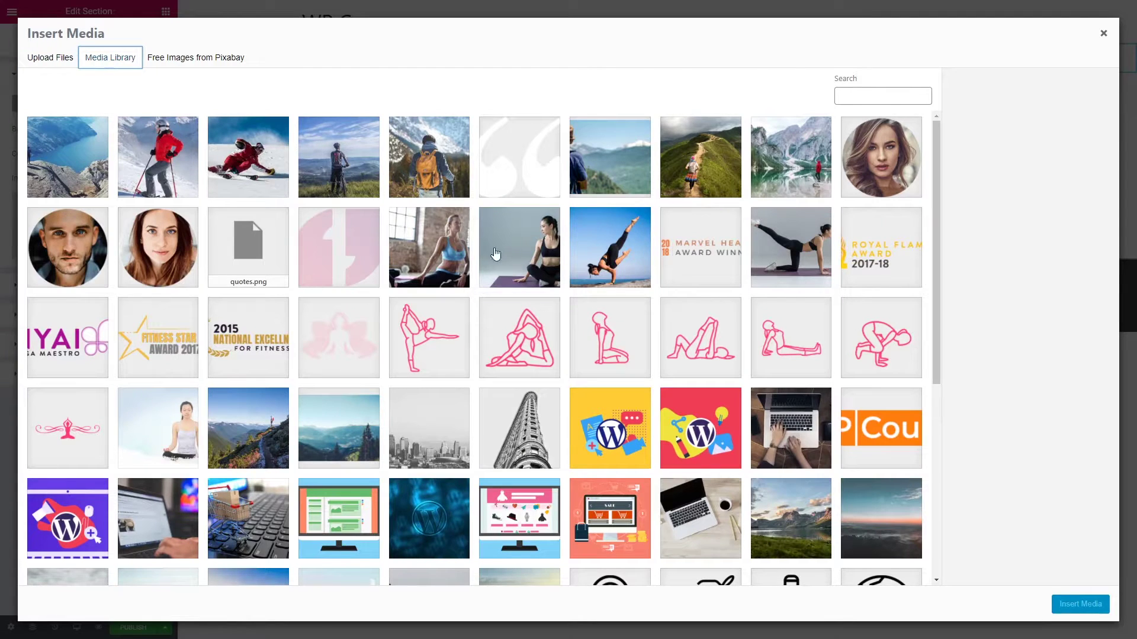
click(793, 441)
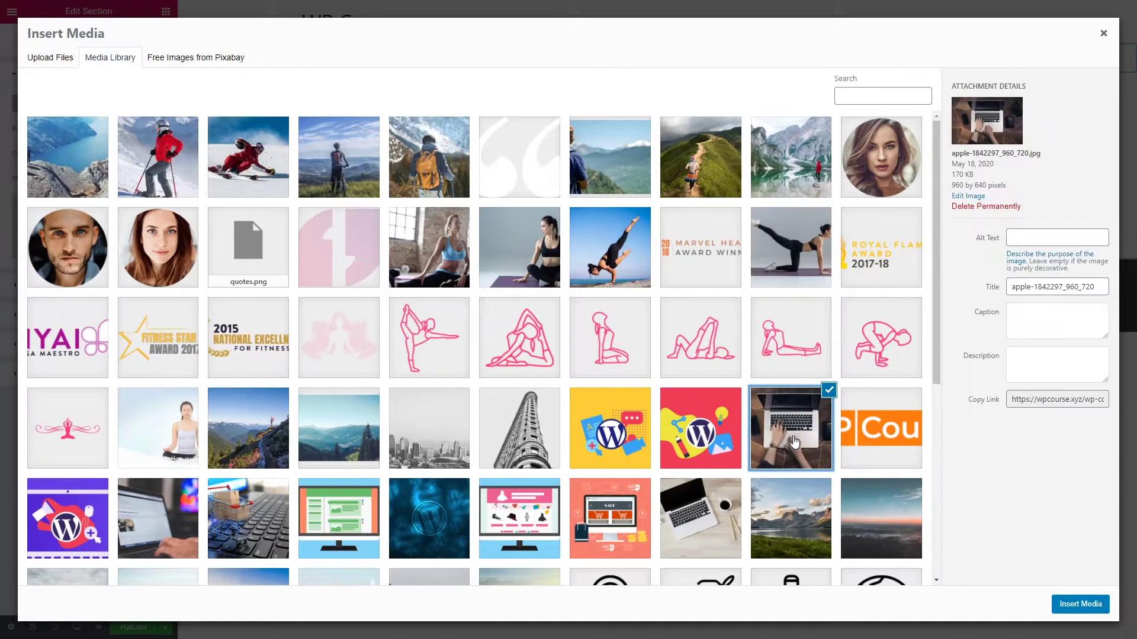
click(1073, 607)
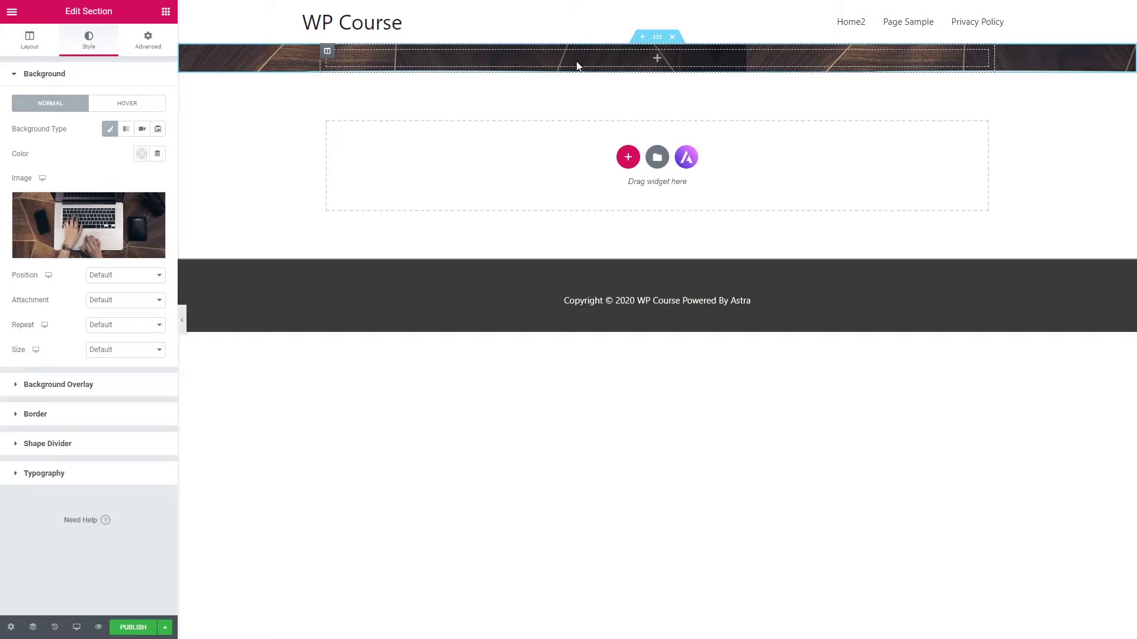
Set the section's height to Min Height with a minimum of 69 VH.
click(32, 55)
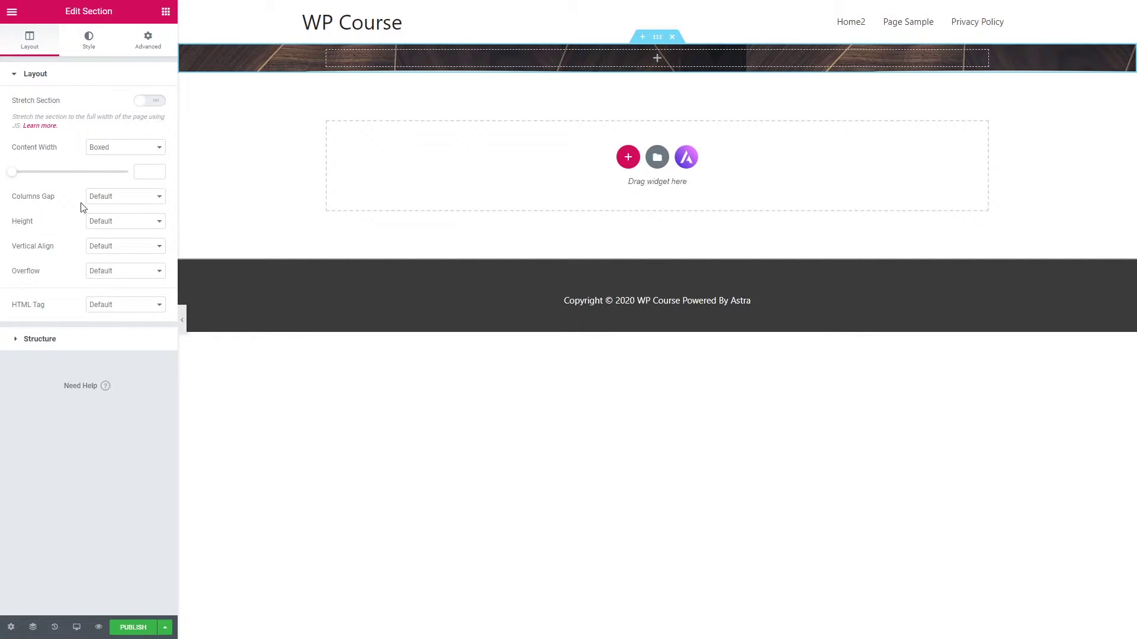
click(145, 223)
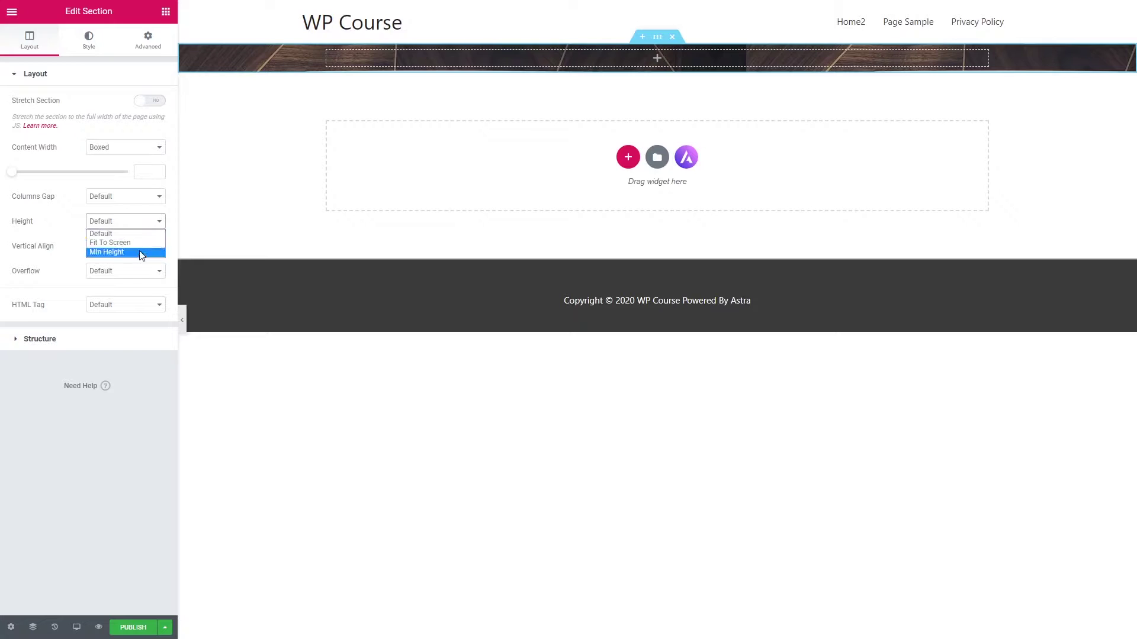
click(143, 251)
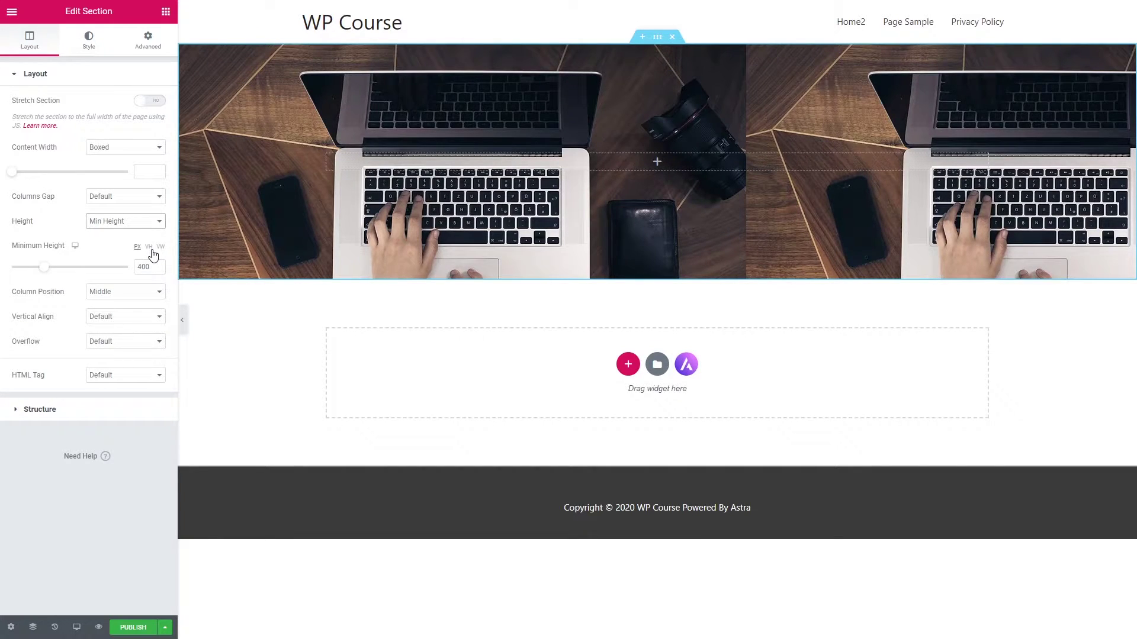
click(148, 246)
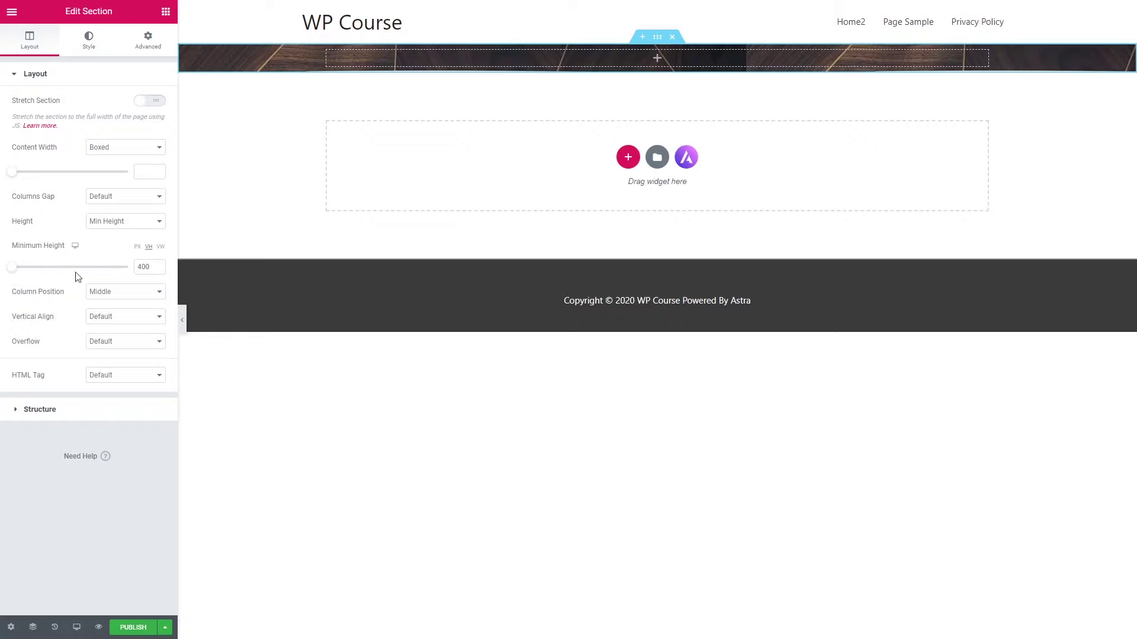
drag(13, 265, 94, 275)
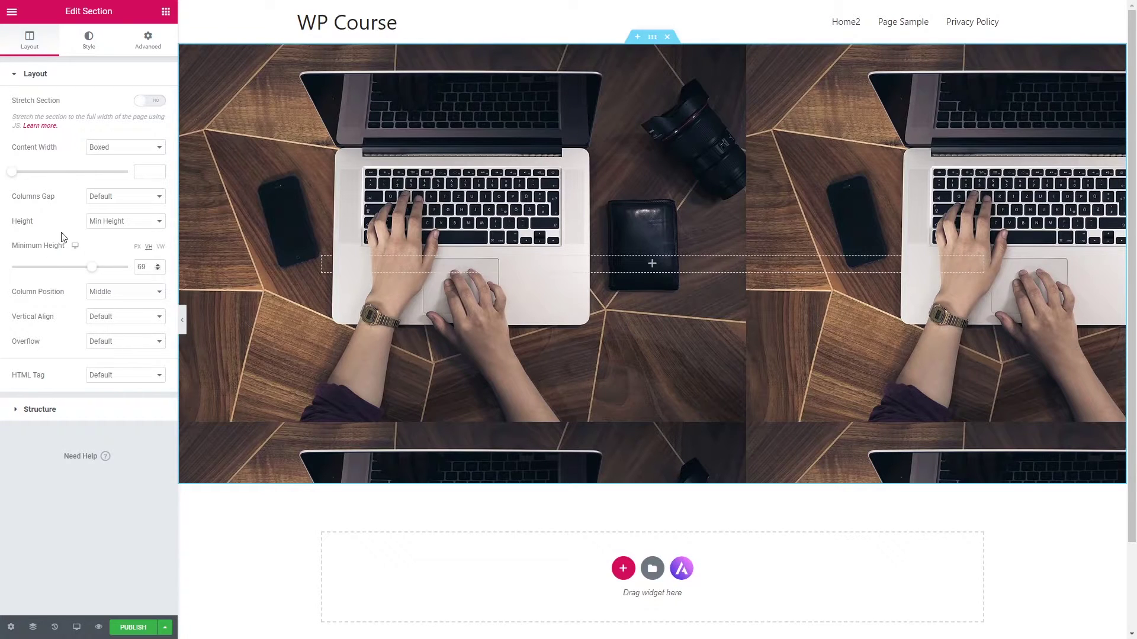
Set the section's background image position to Top Center and its size to Cover.
click(89, 43)
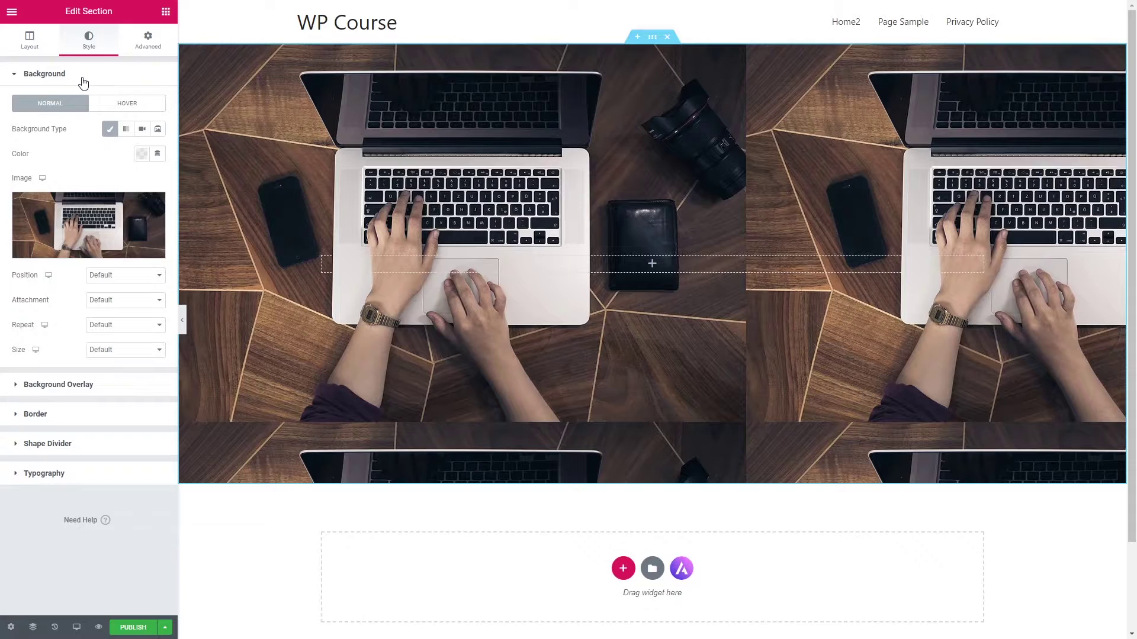
click(123, 275)
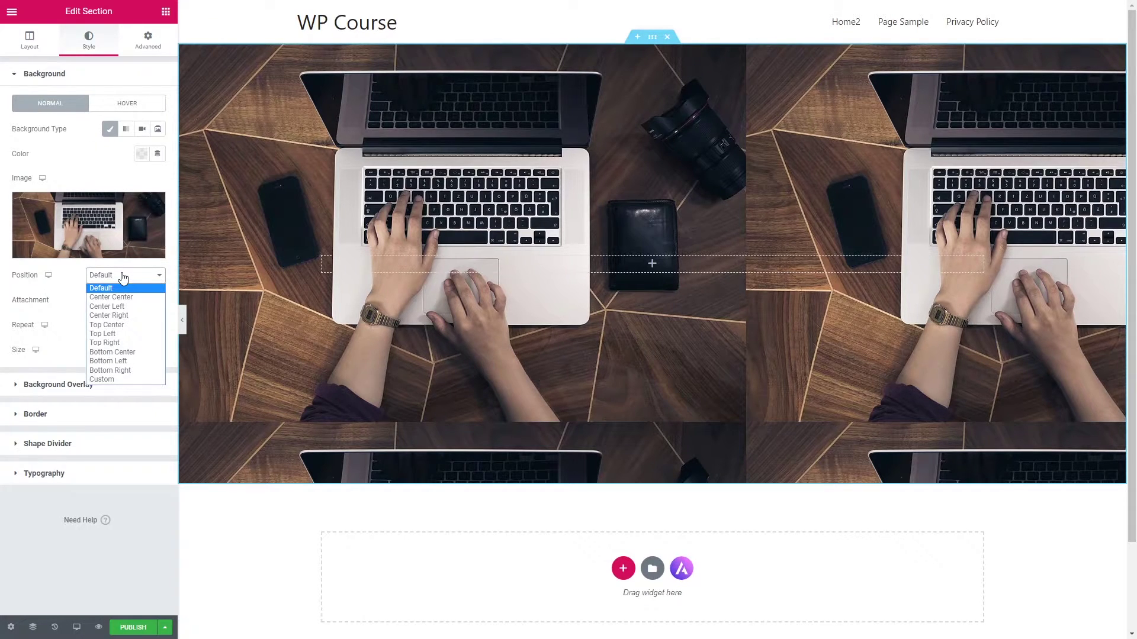
click(133, 326)
click(136, 352)
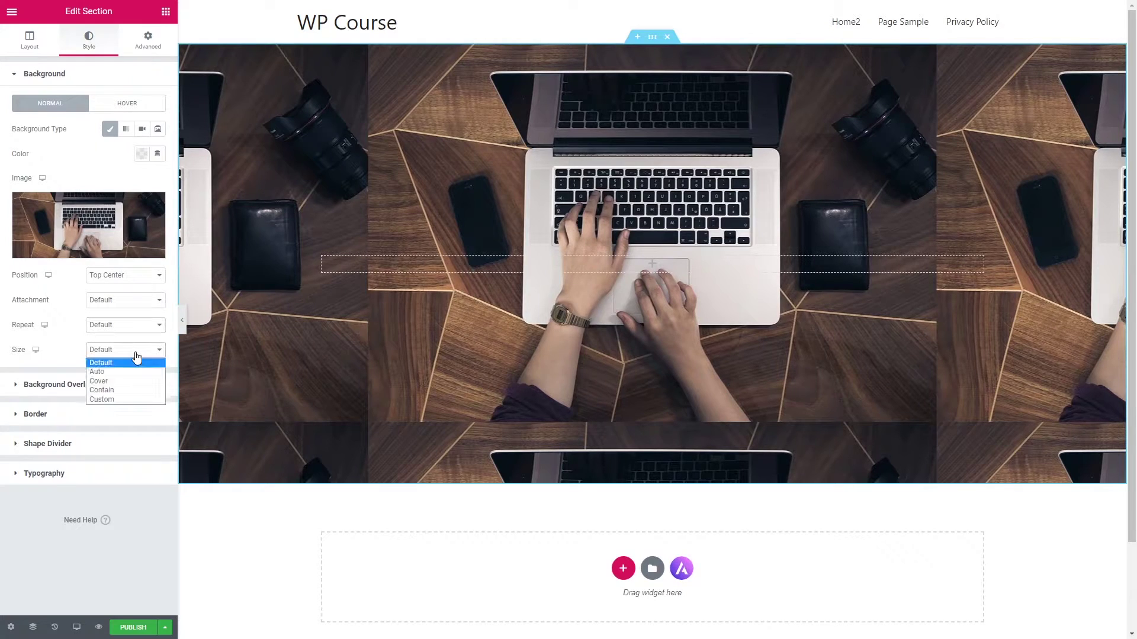
click(121, 381)
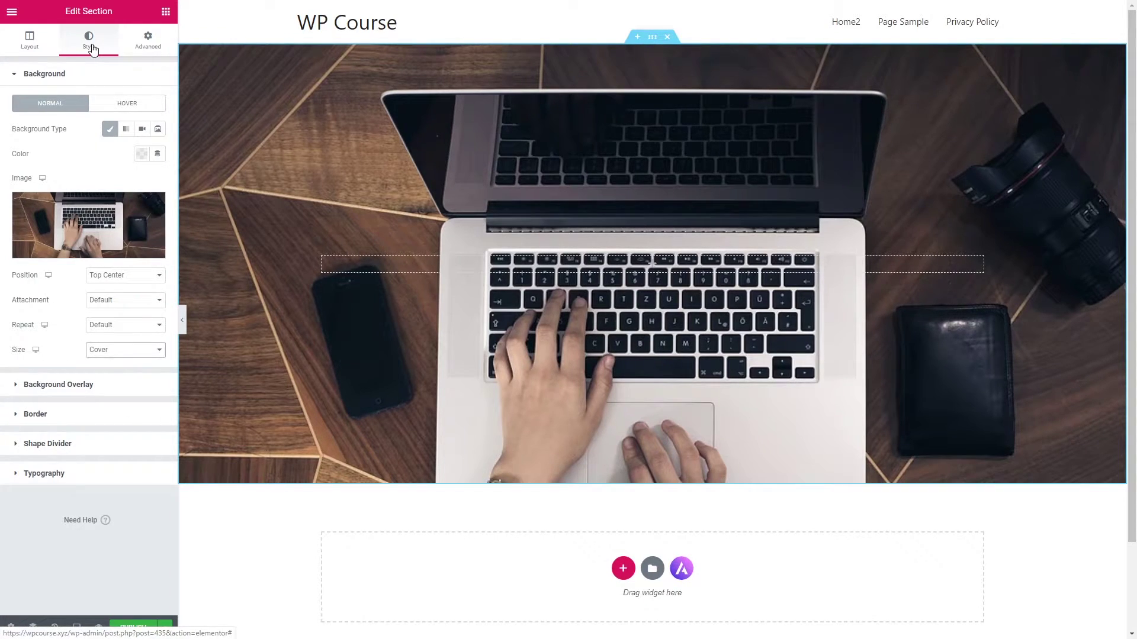
Add a Classic background overlay to the section in black (#000000).
click(12, 389)
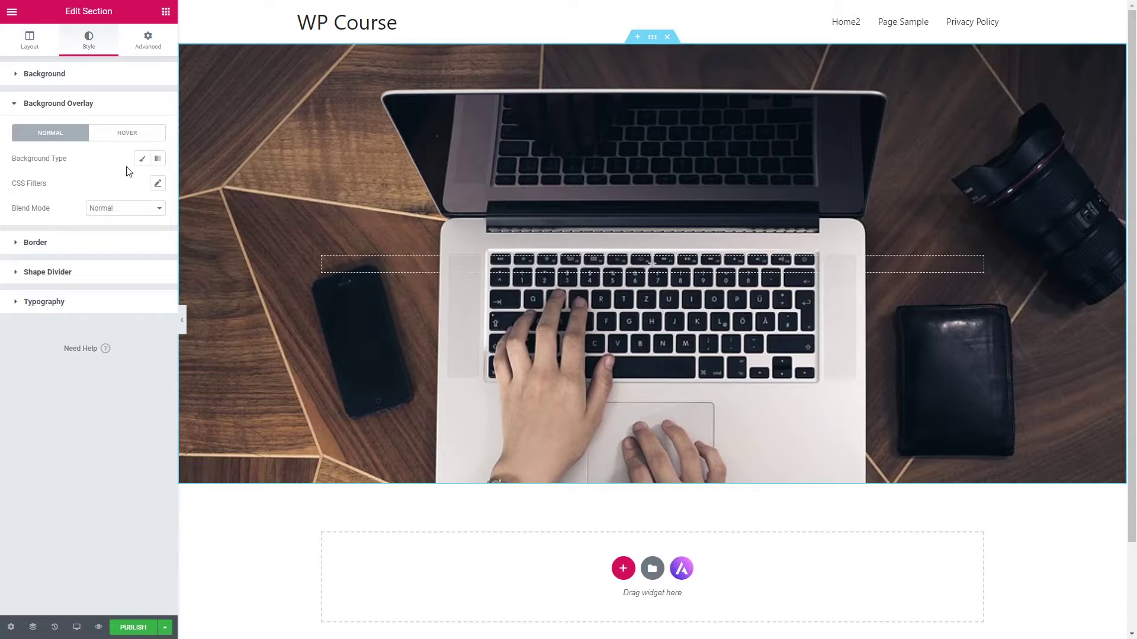
click(140, 161)
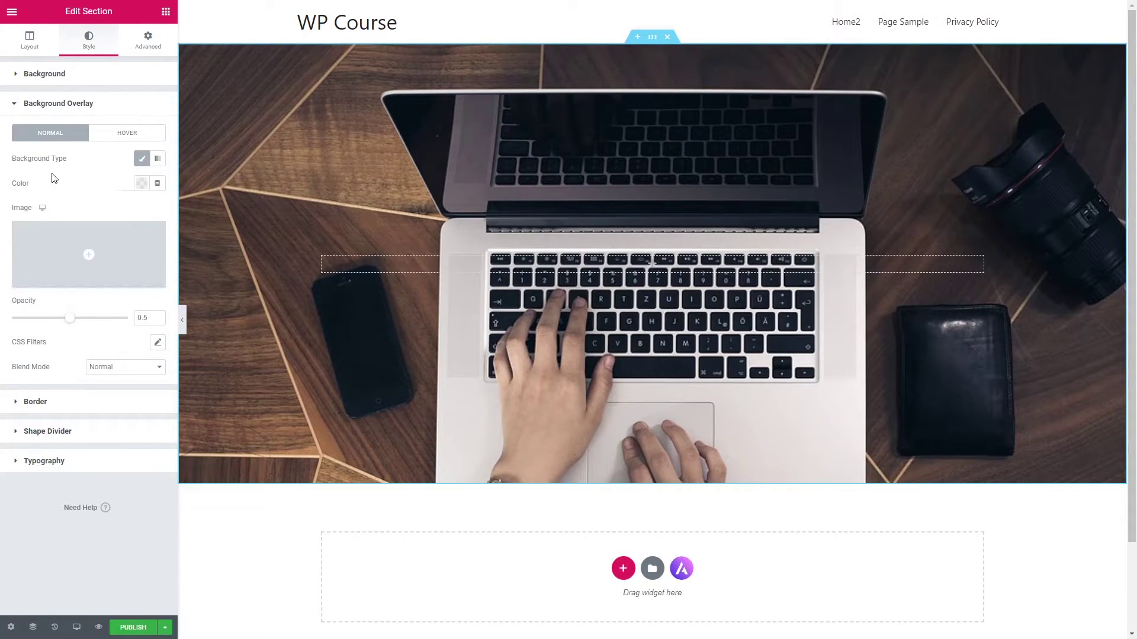
click(142, 183)
click(178, 212)
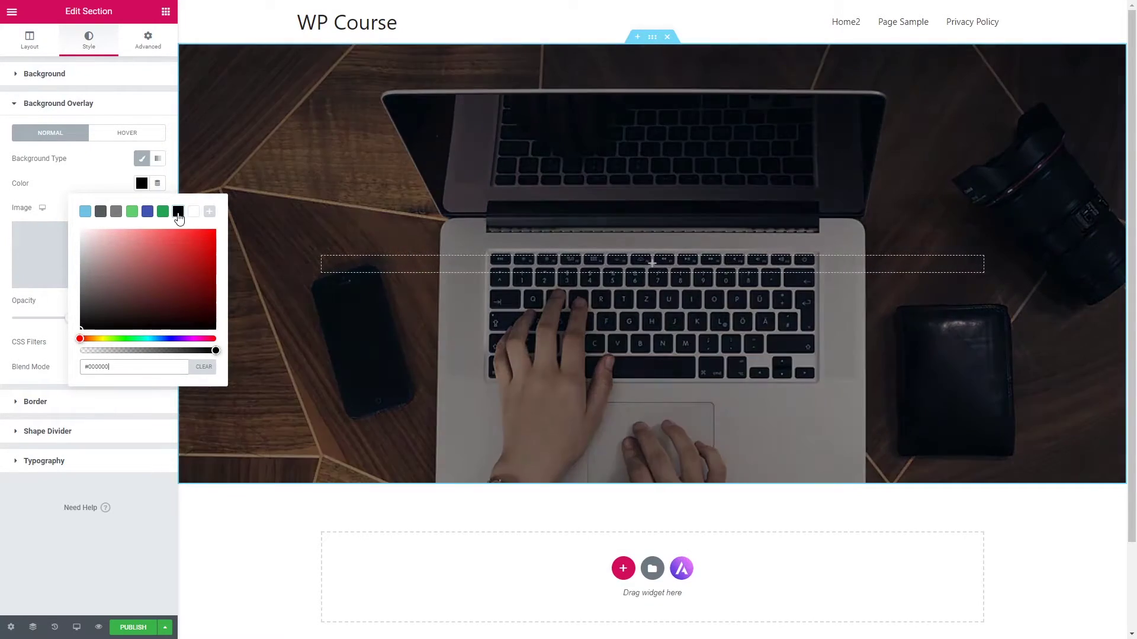
click(99, 177)
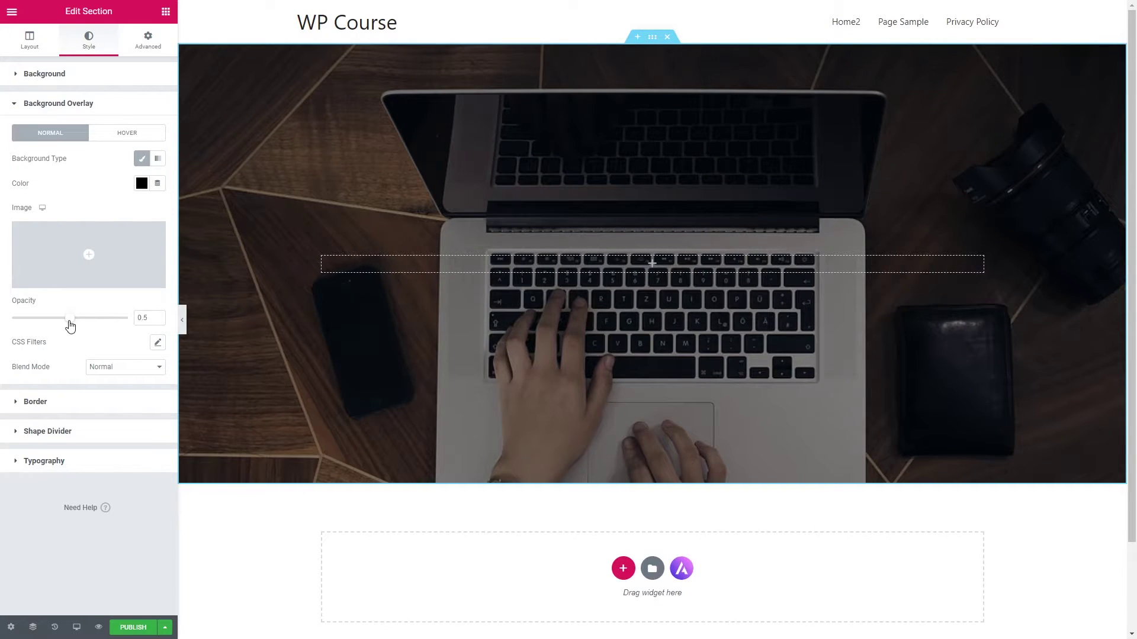
Set the opacity of the section's black background overlay to 0.36.
mouse_move(70, 325)
mouse_down()
mouse_move(43, 325)
mouse_move(54, 325)
mouse_up()
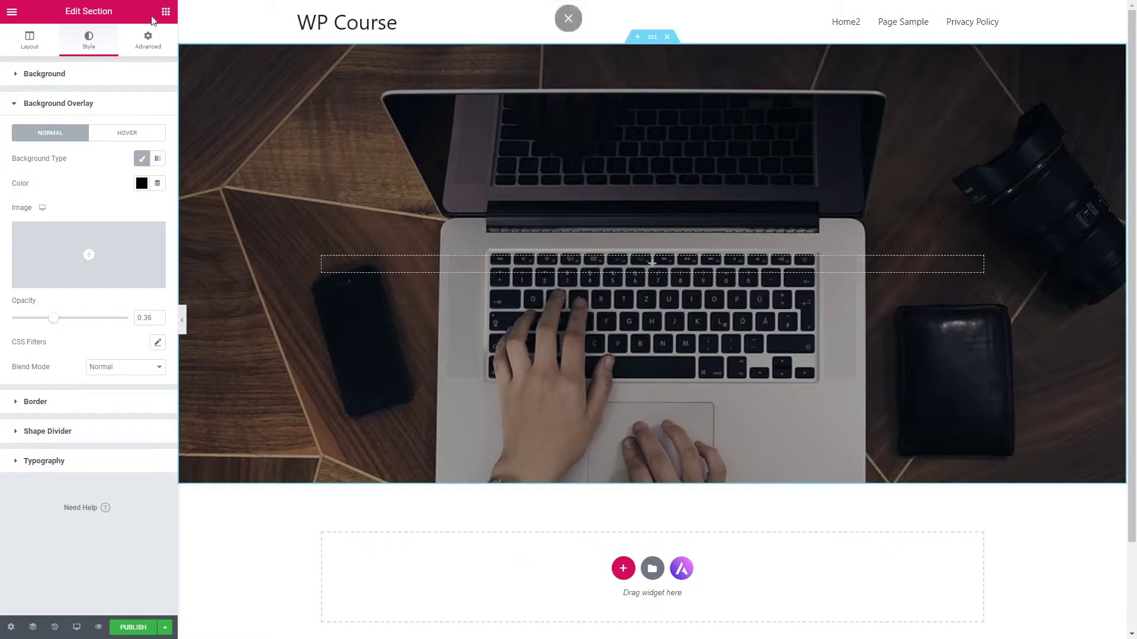
Add a Heading widget to the laptop-image section with the title "Free WordPress Courses".
click(166, 11)
drag(131, 123, 678, 270)
double_click(438, 257)
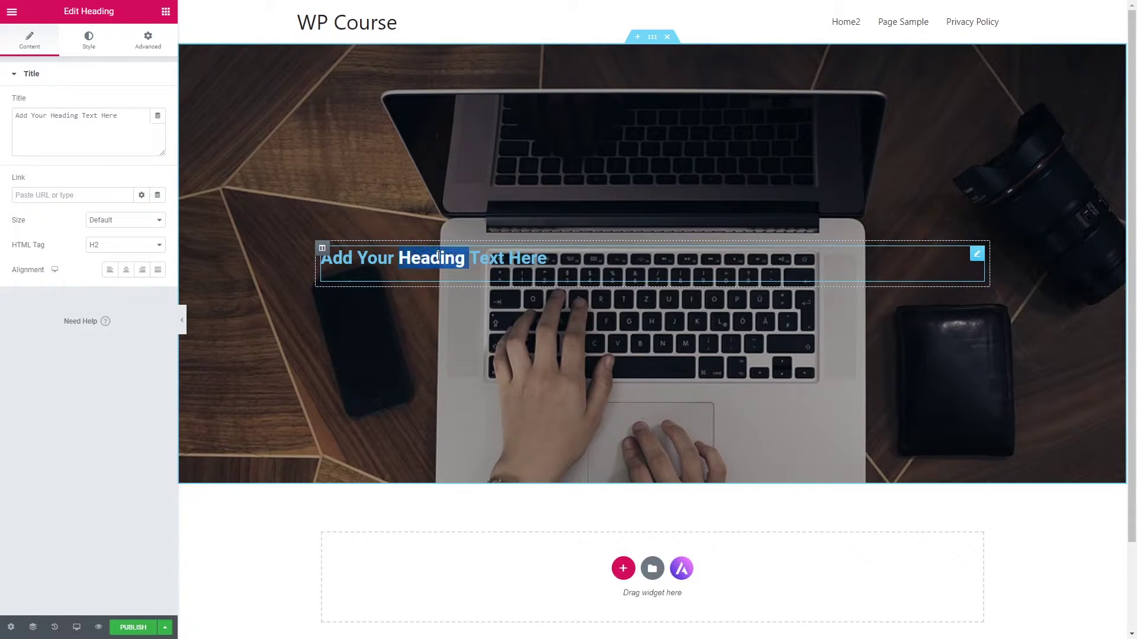
triple_click(437, 256)
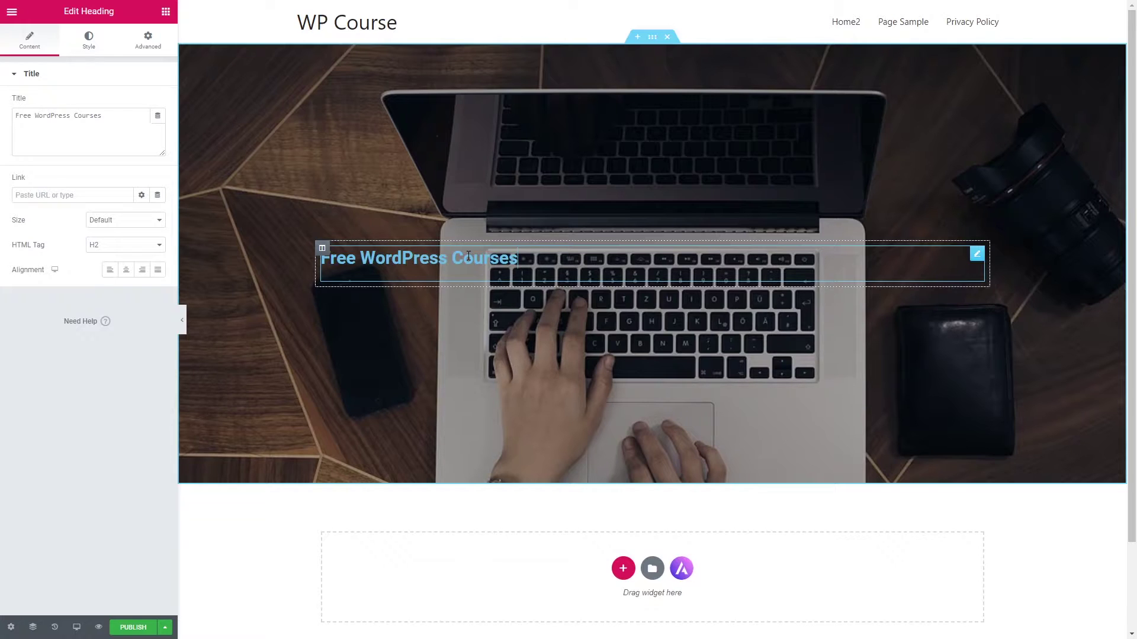
Center the "Free WordPress Courses" heading and set its size to XL.
click(124, 271)
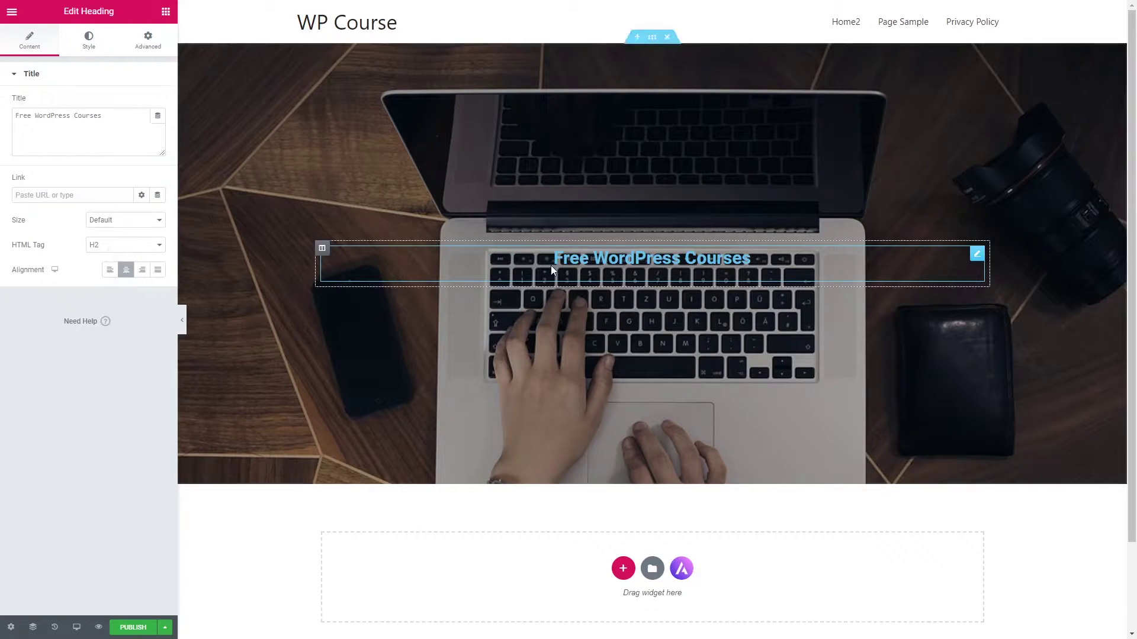
triple_click(588, 253)
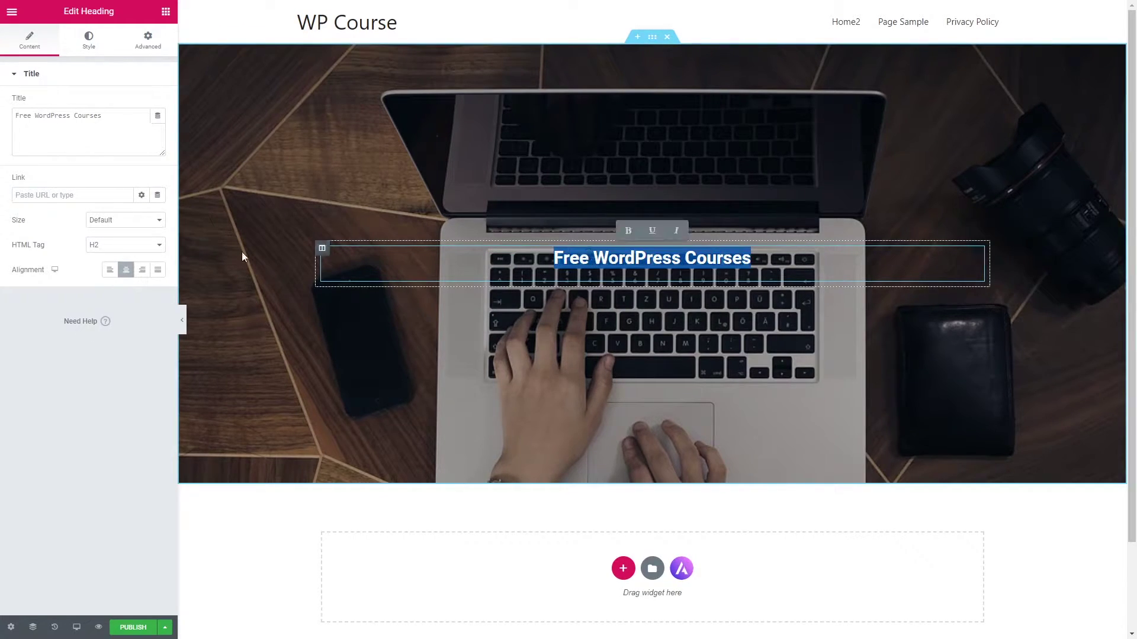
click(133, 231)
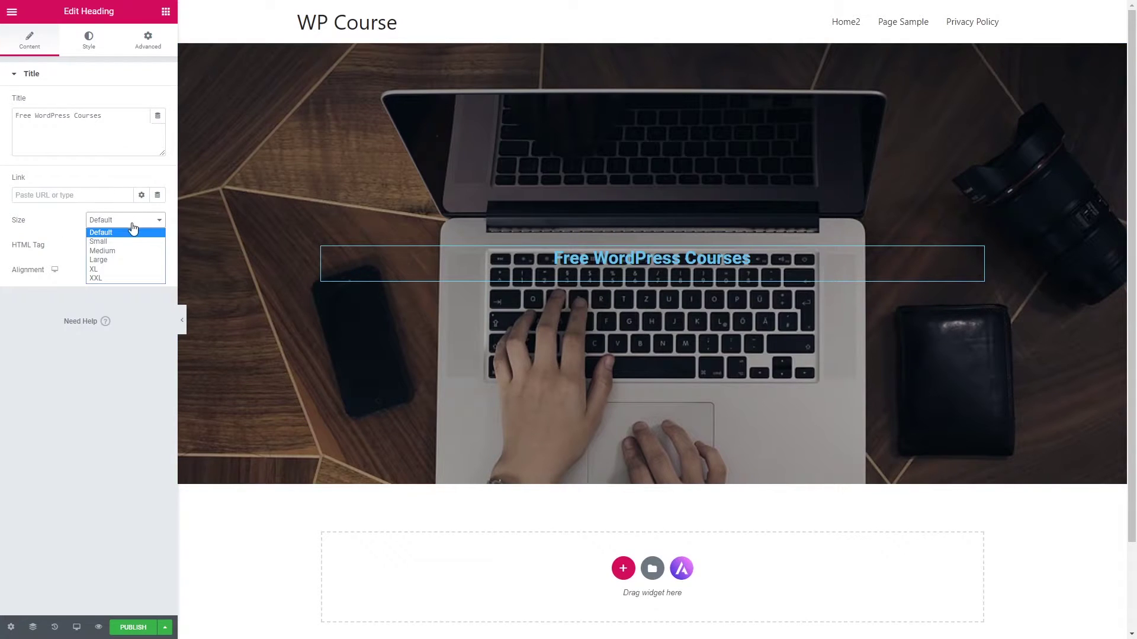
click(128, 270)
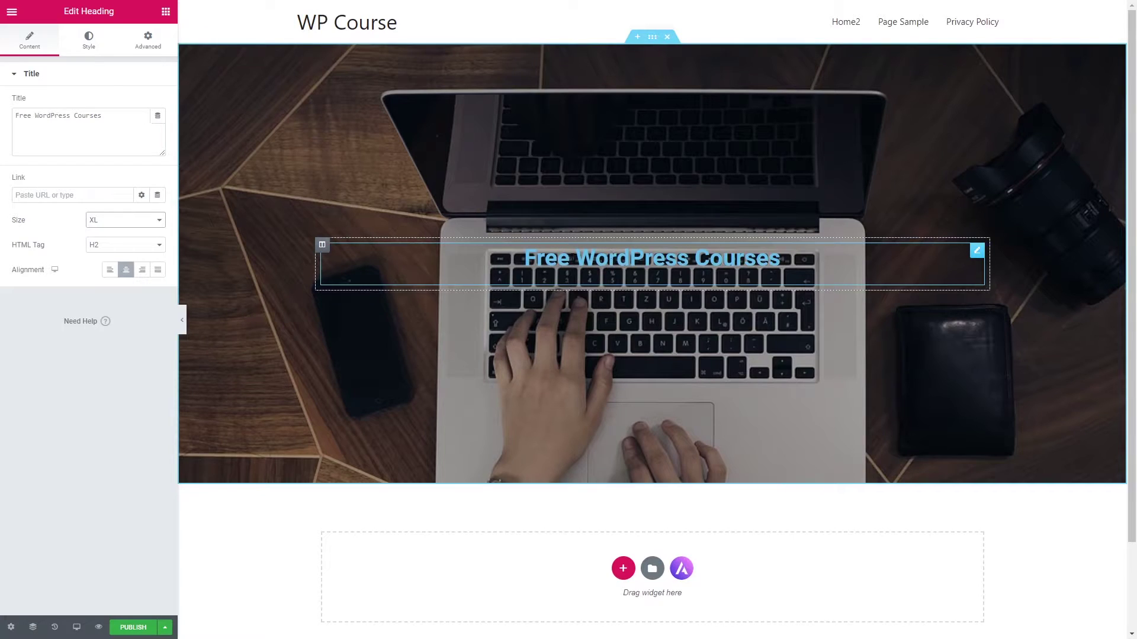
Set the heading's text color to white (#FFFFFF).
triple_click(632, 256)
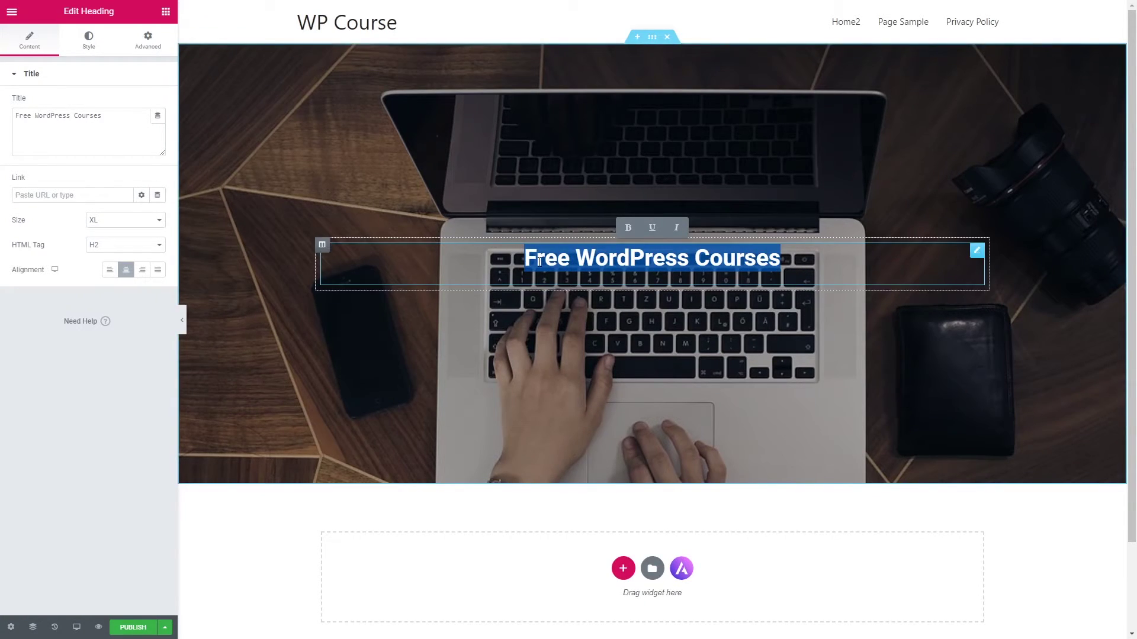
click(95, 42)
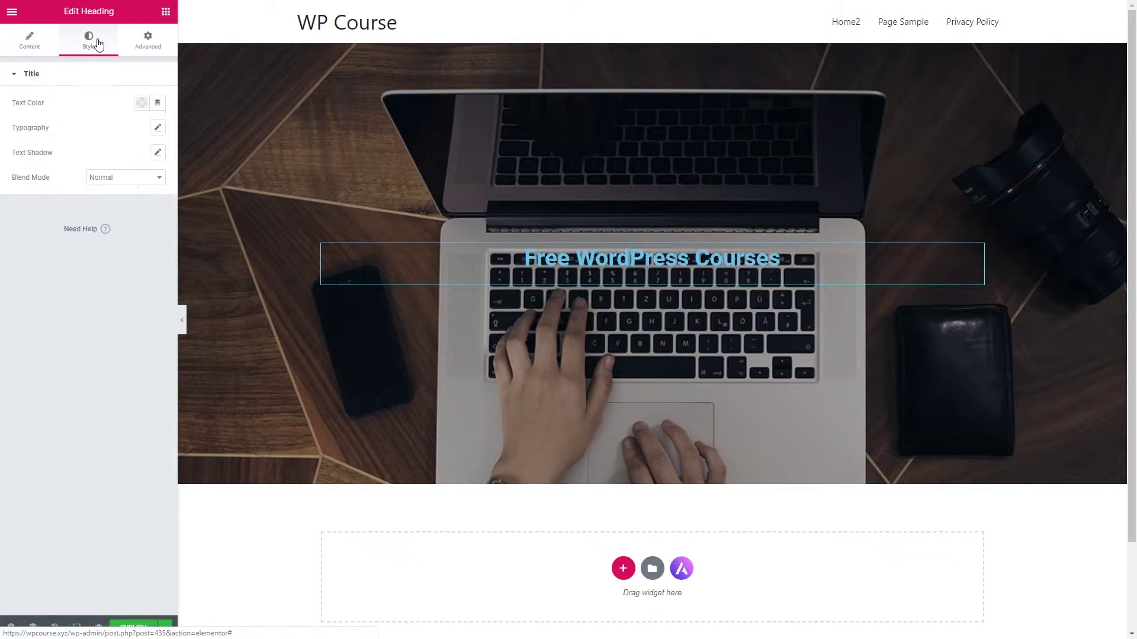
click(141, 104)
drag(112, 206, 38, 101)
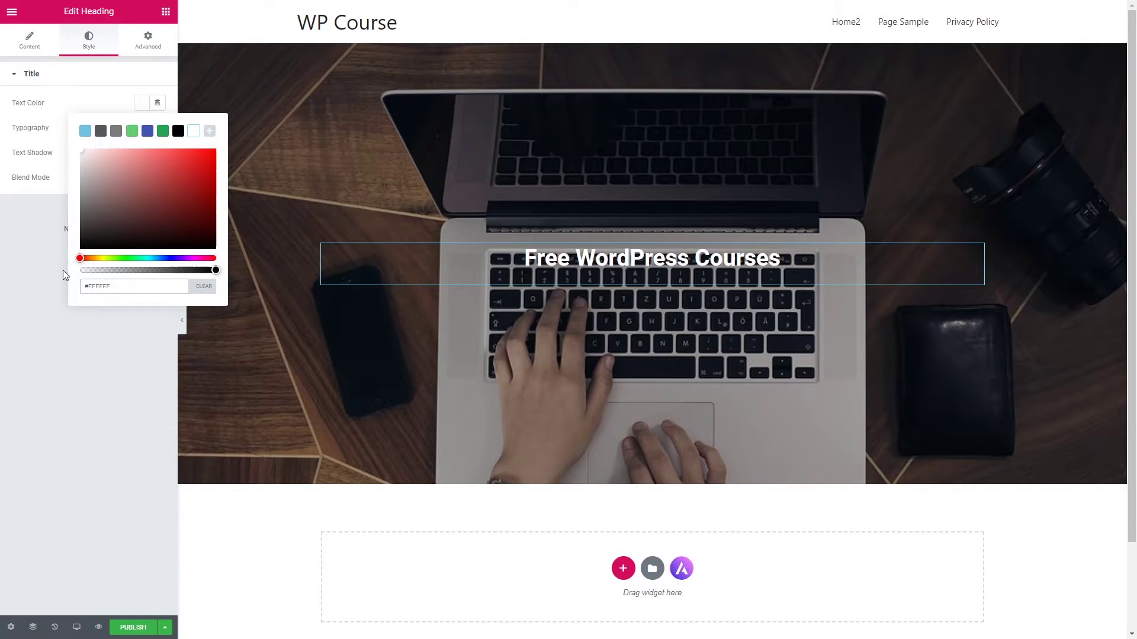
click(86, 359)
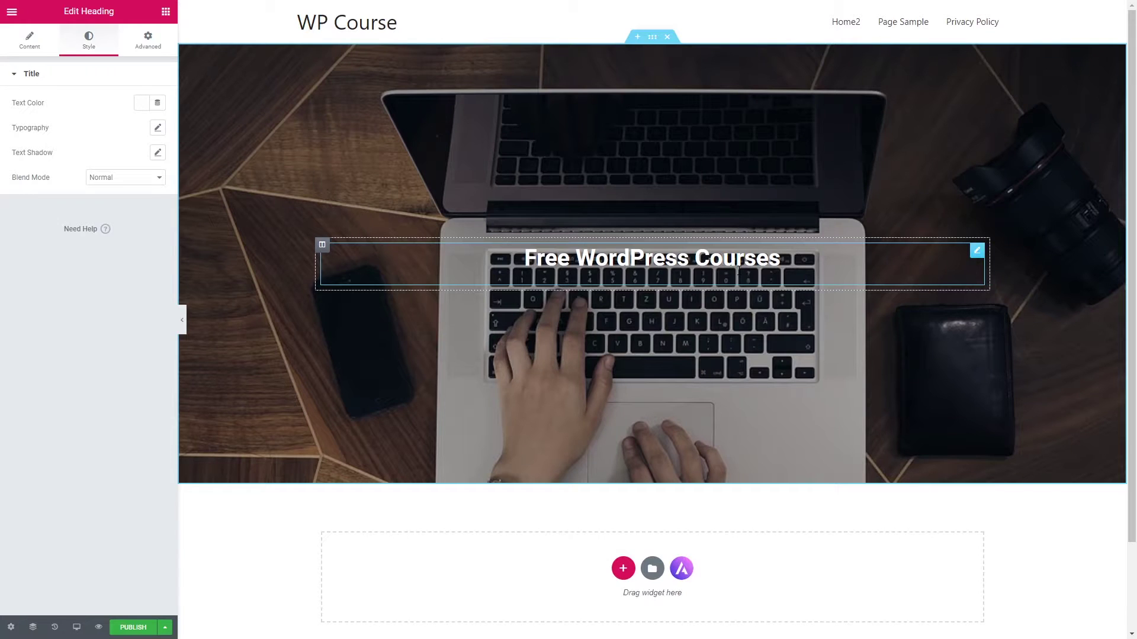
Add a Text Editor widget below the heading describing free beginner WordPress courses, eCommerce stores with WooCommerce, drop shipping and print on demand lessons.
click(165, 12)
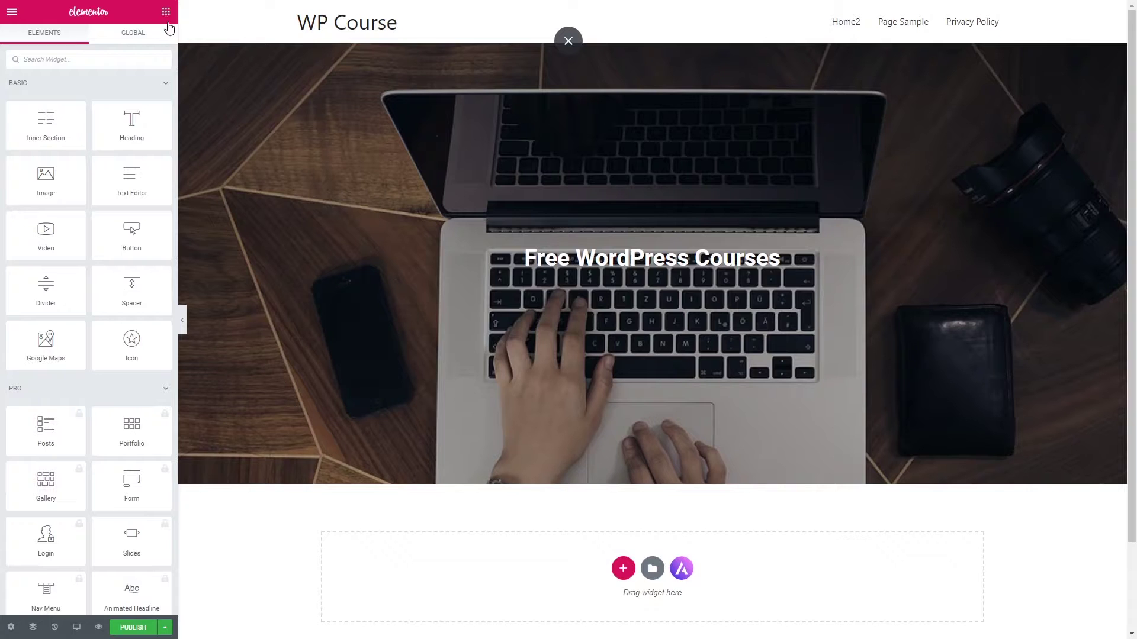
drag(132, 177, 662, 286)
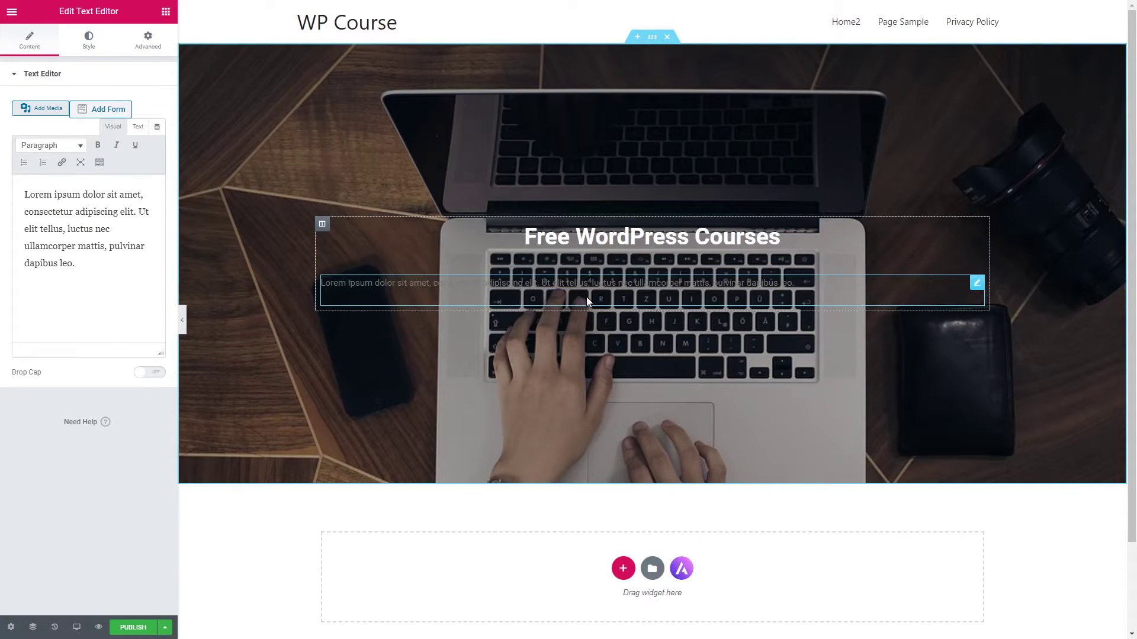
triple_click(519, 285)
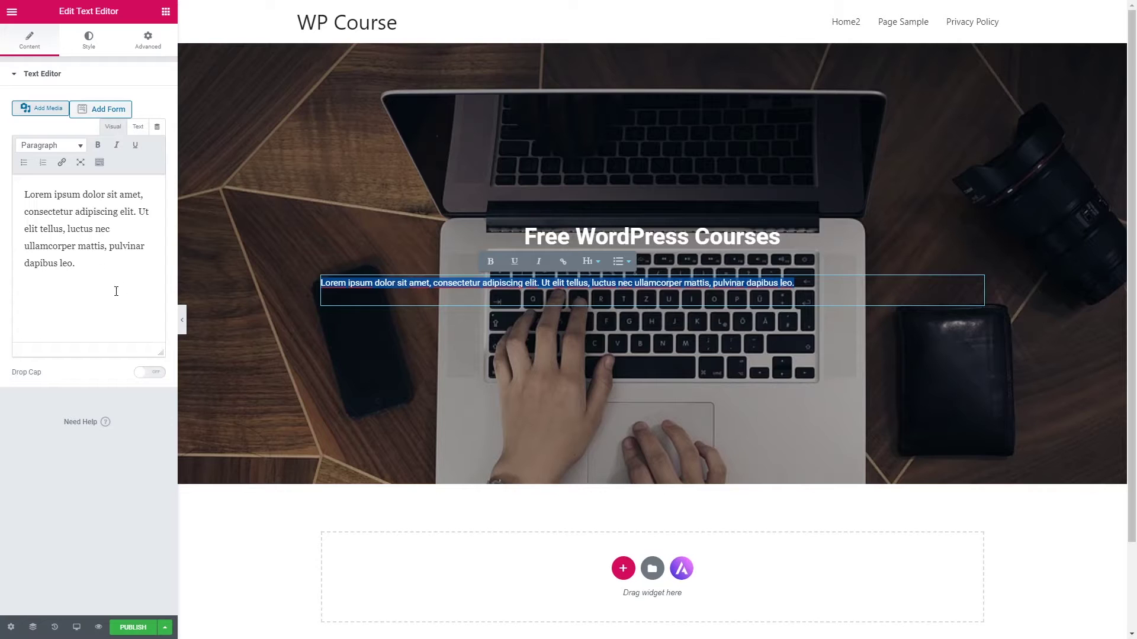
key(ctrl+a)
text(Master WordPress with free online courses for beginners. Learn how to set up an eCommerce store with WooCommerce. Drop shipping and print on demand lessons.)
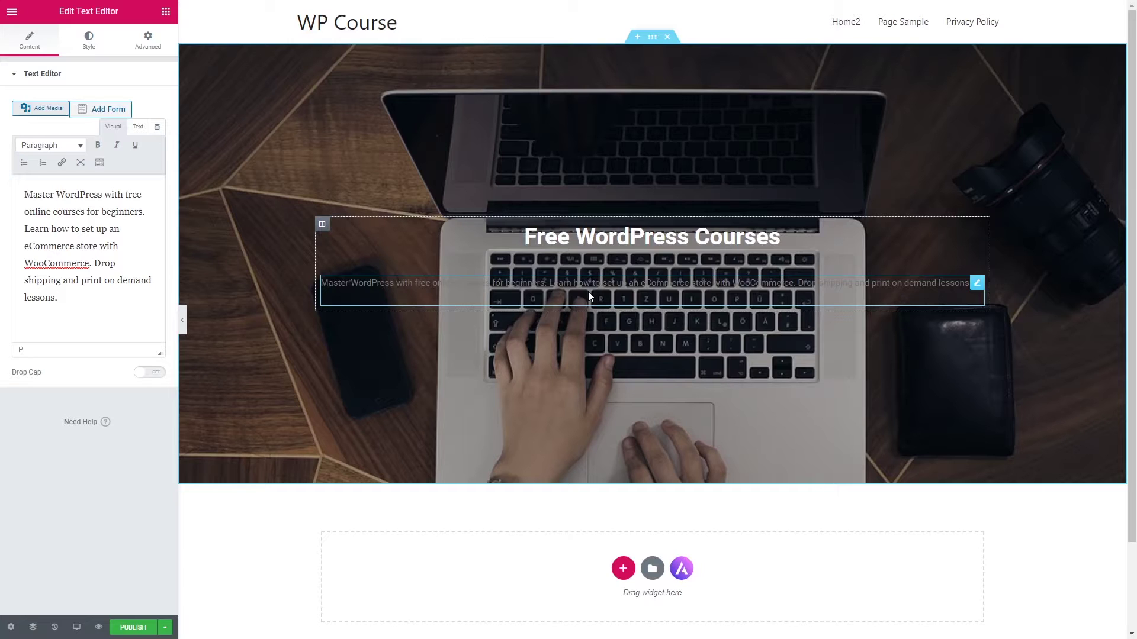
Set the text color of the paragraph below the heading to white (#FFFFFF).
click(89, 45)
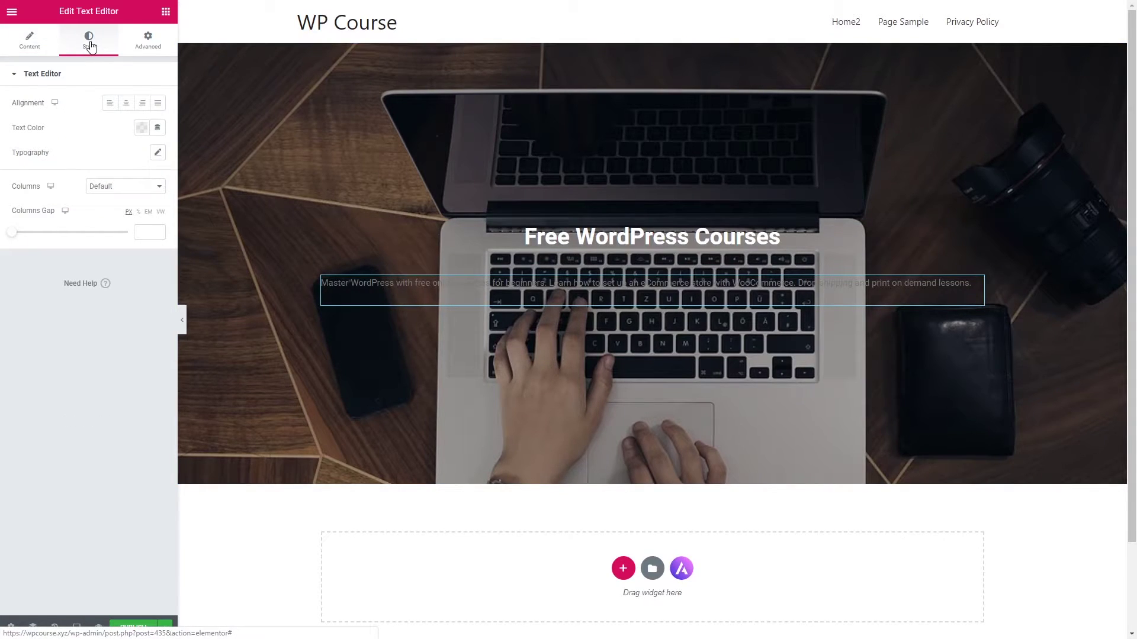
click(141, 127)
click(93, 203)
drag(68, 170, 35, 134)
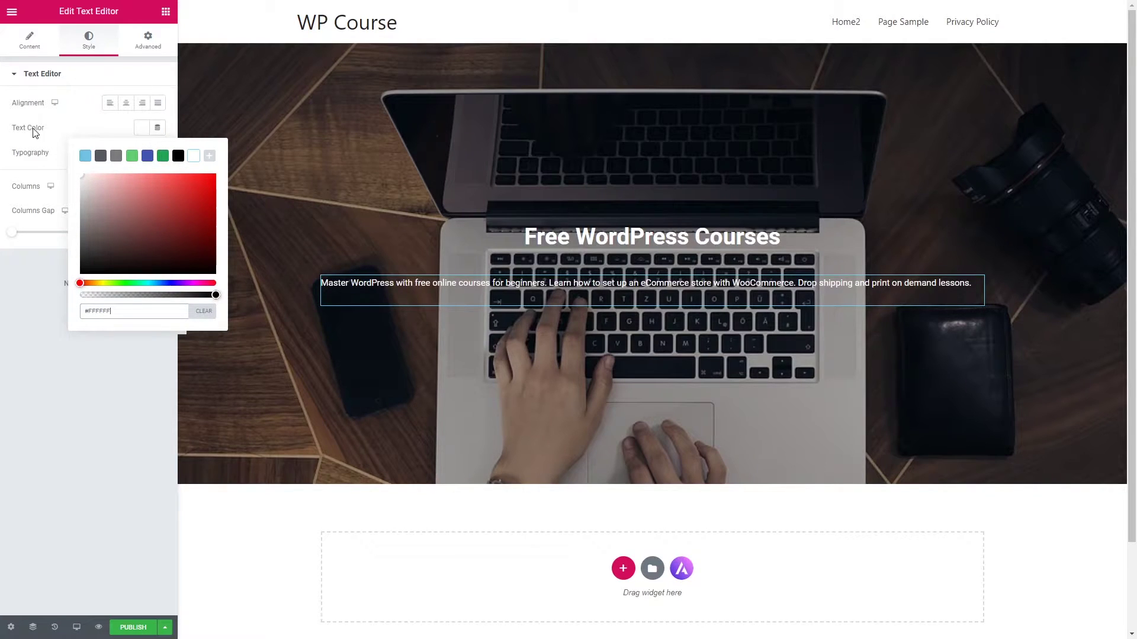
click(87, 398)
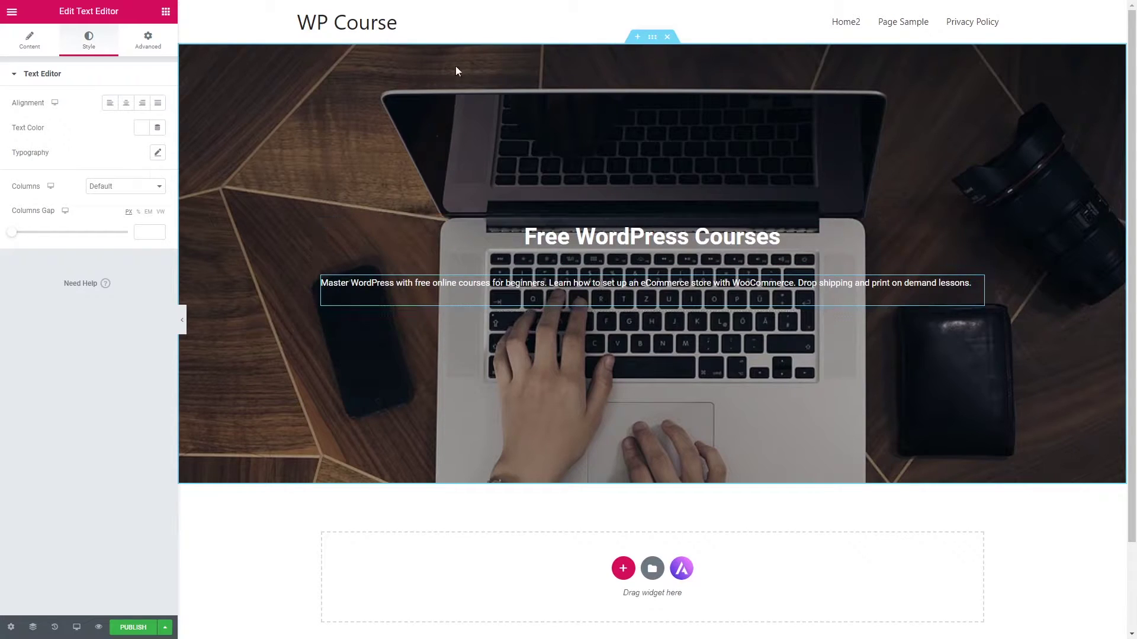
Set the hero section's boxed content width to 640.
click(652, 39)
click(33, 47)
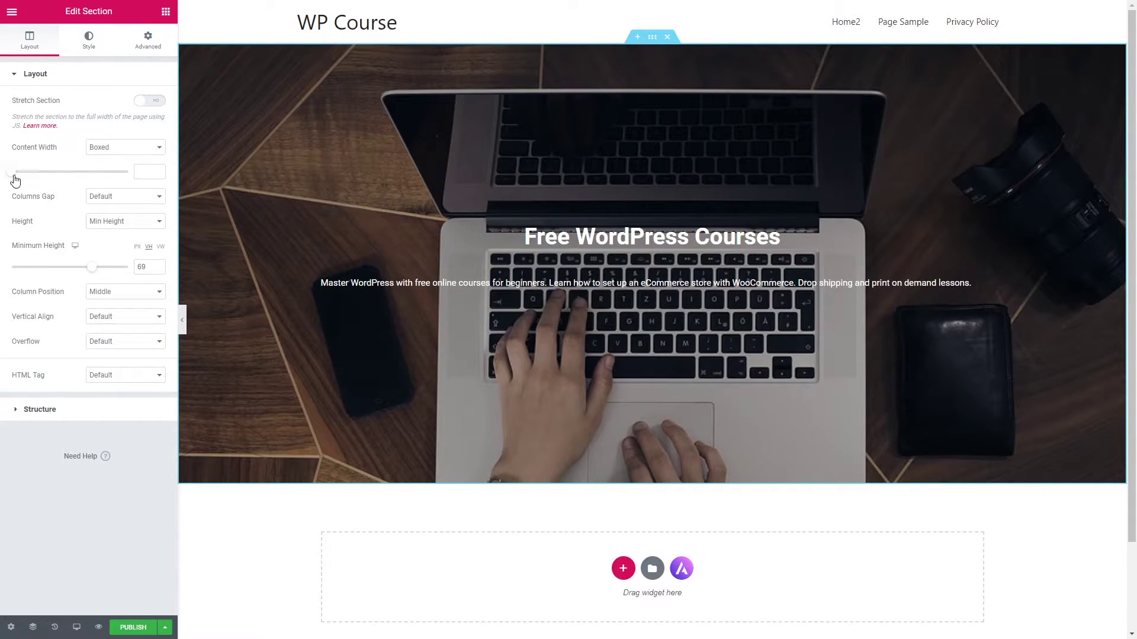
drag(15, 176, 26, 176)
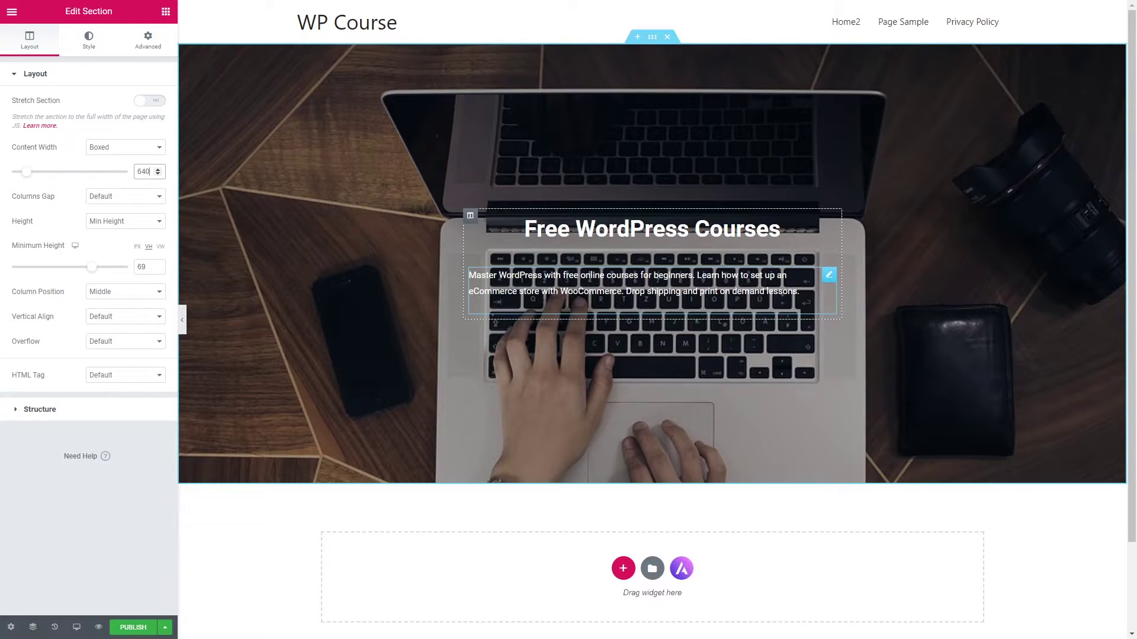
Center-align the paragraph below the "Free WordPress Courses" heading.
triple_click(552, 276)
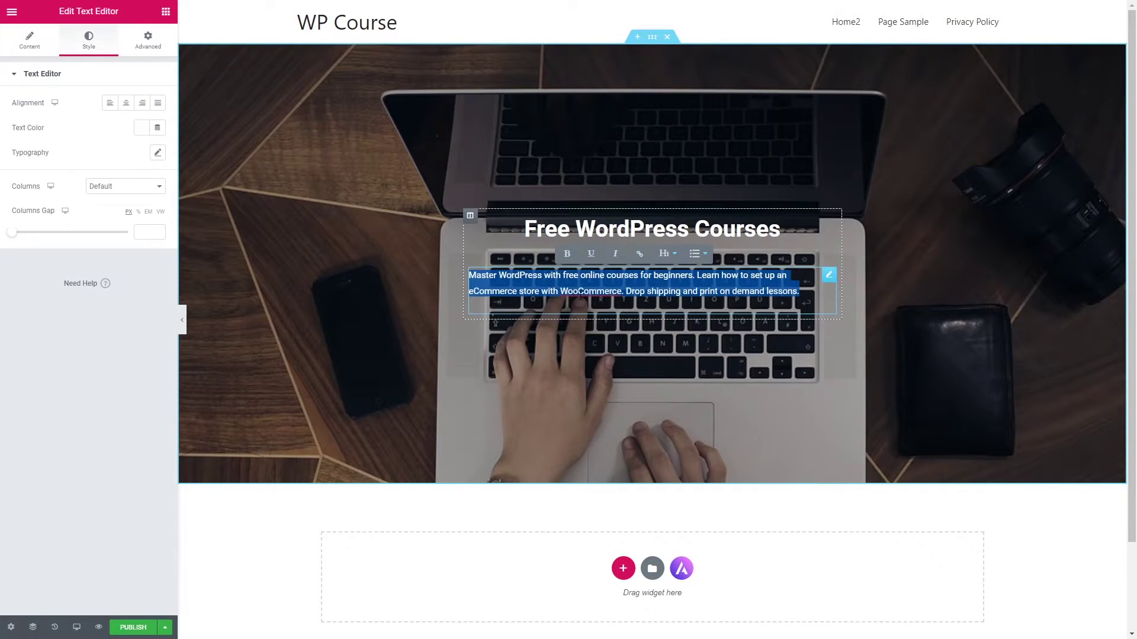
click(123, 108)
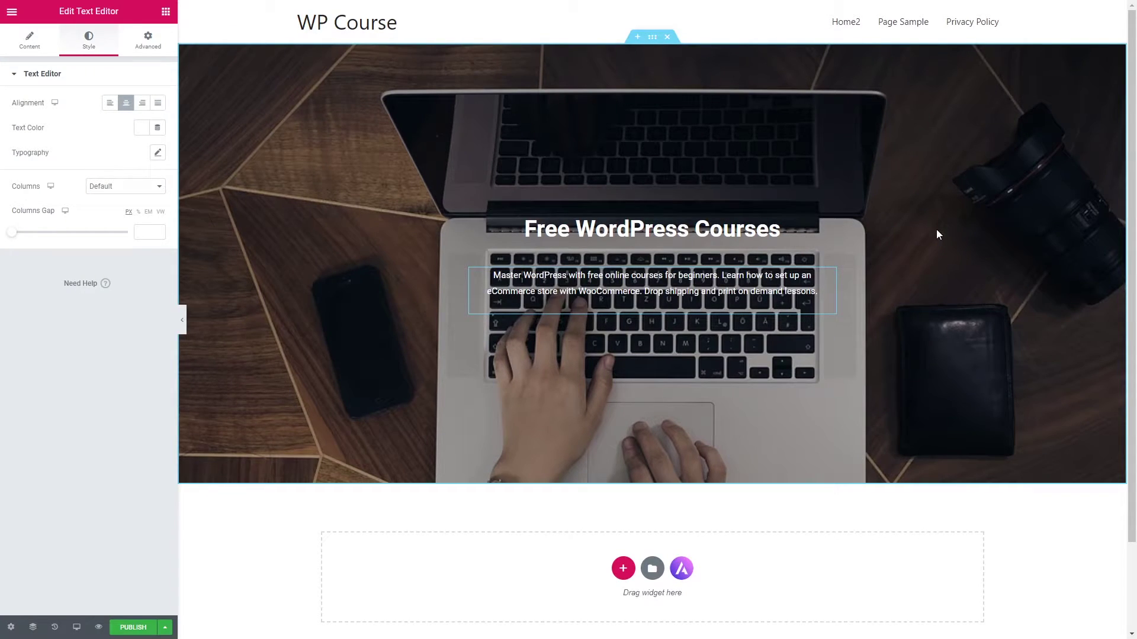
Set the hero section's background overlay opacity to 0.49.
click(652, 37)
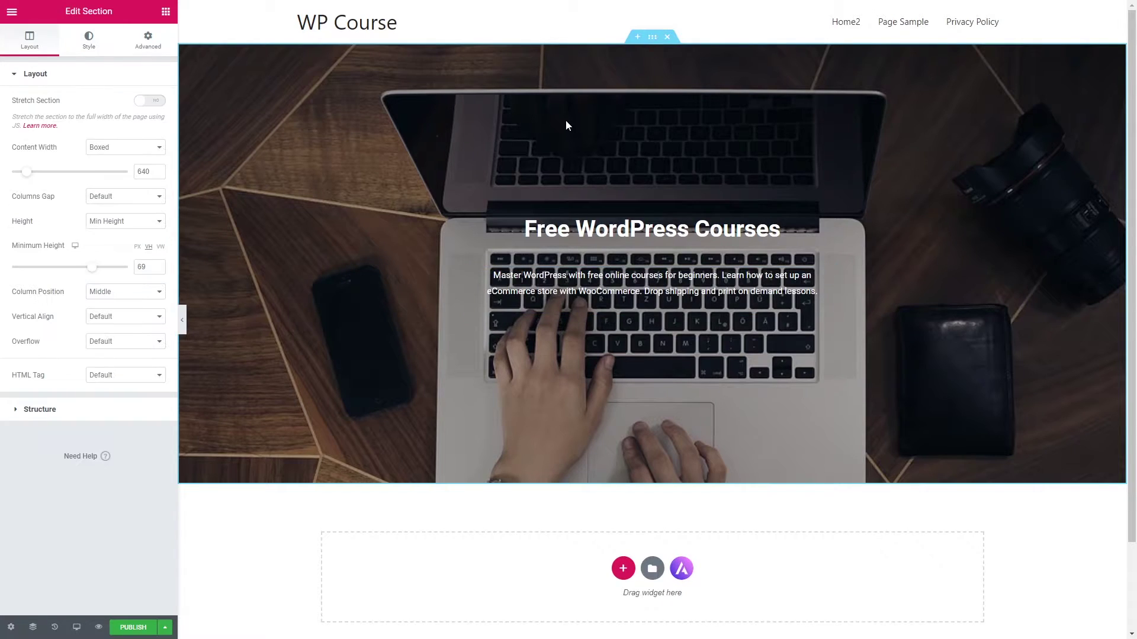
click(94, 42)
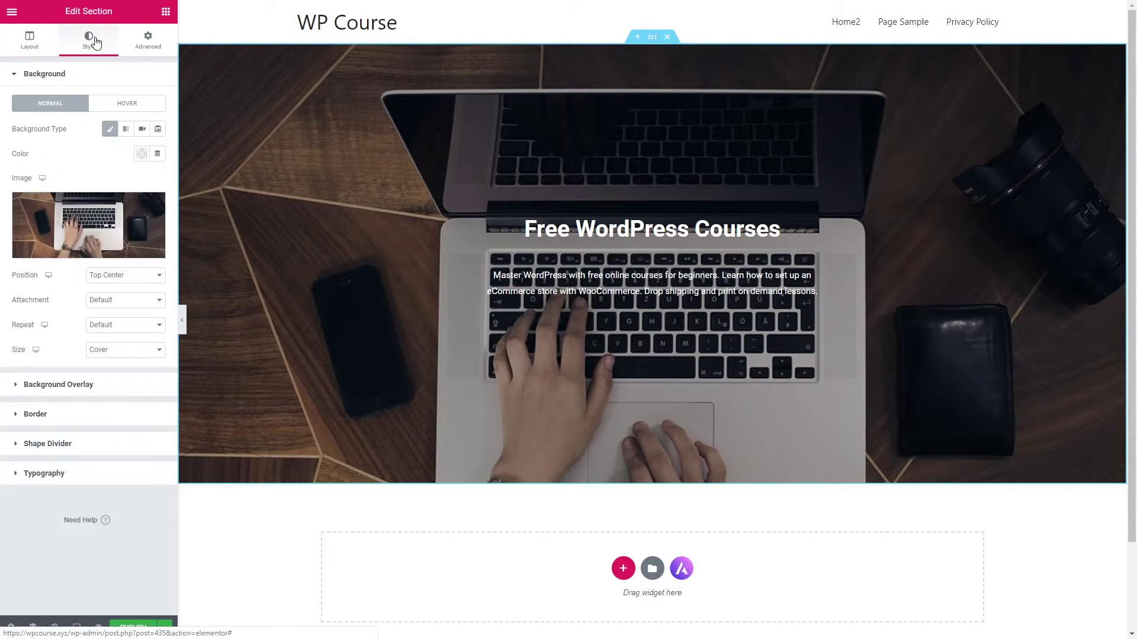
click(22, 385)
drag(55, 322, 71, 329)
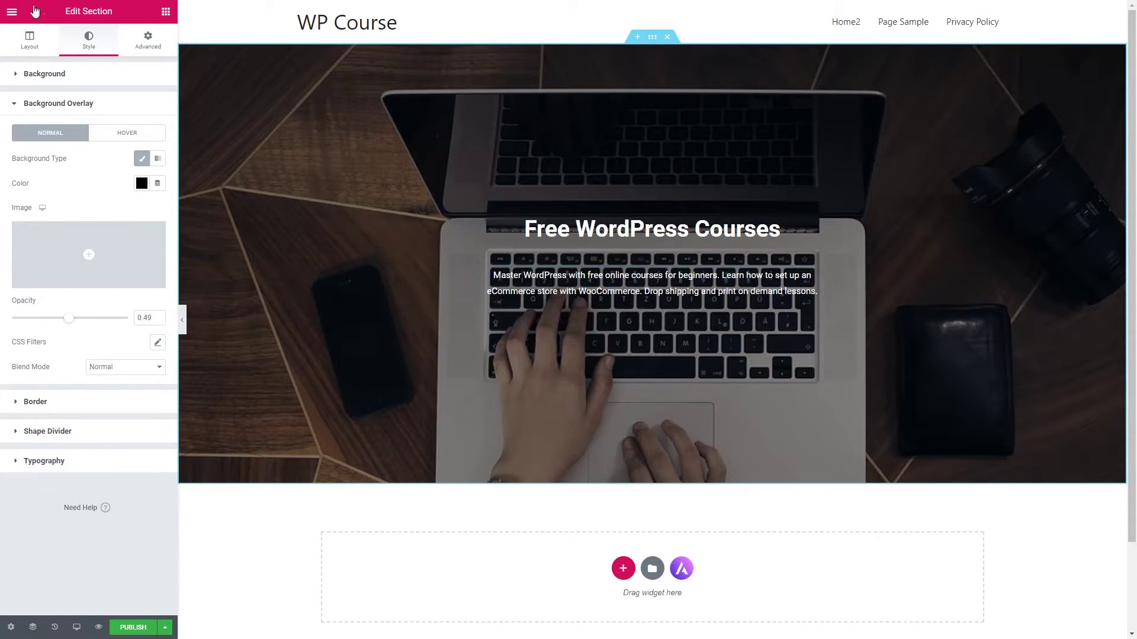
Add a Button widget below the paragraph with the text "Courses".
click(166, 15)
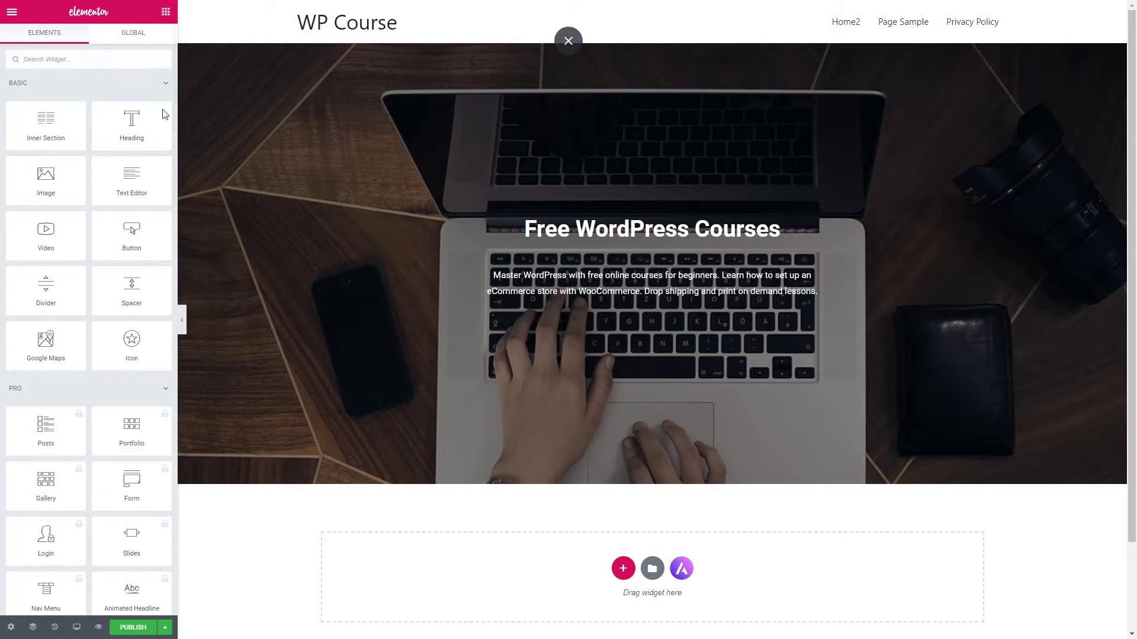
drag(137, 235, 681, 305)
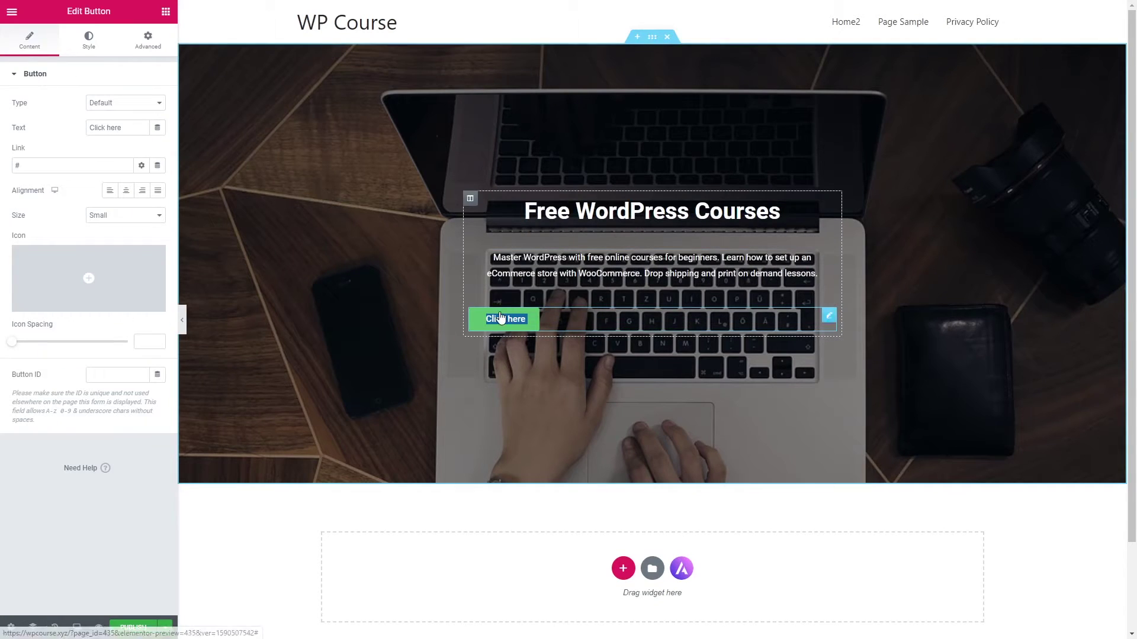
text(Courses)
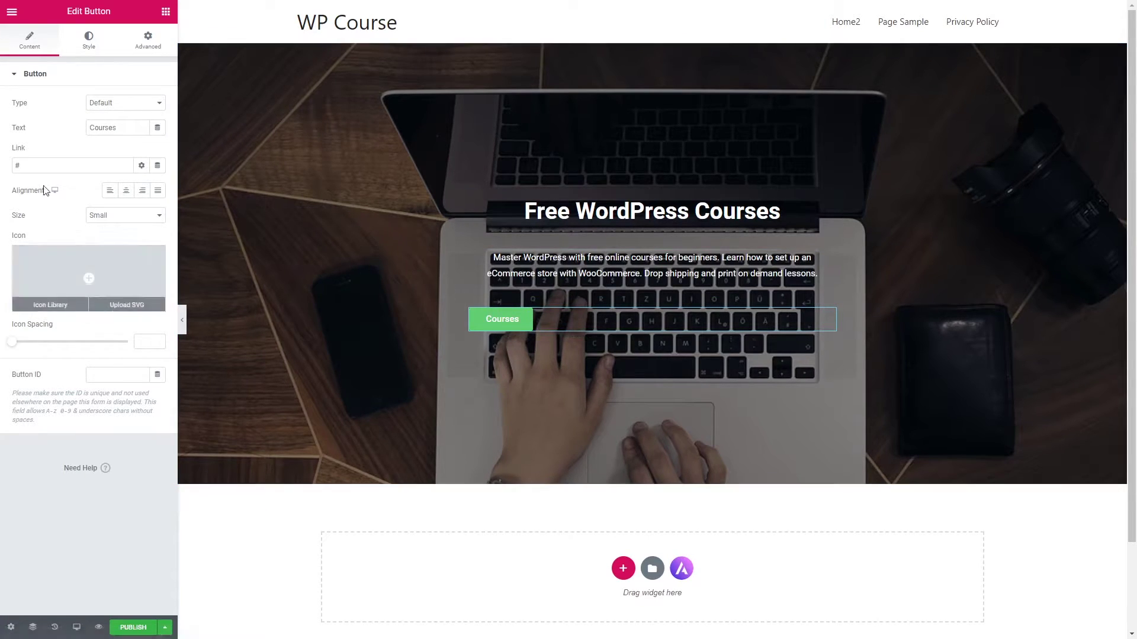
Center the "Courses" button and set its size to Medium.
click(126, 192)
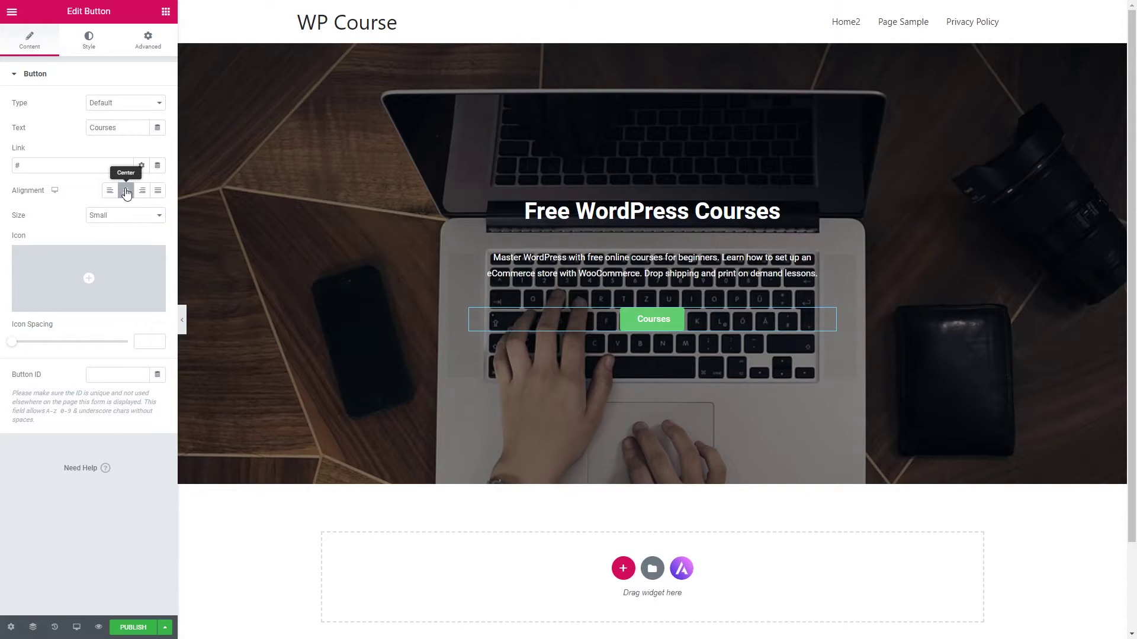
click(133, 217)
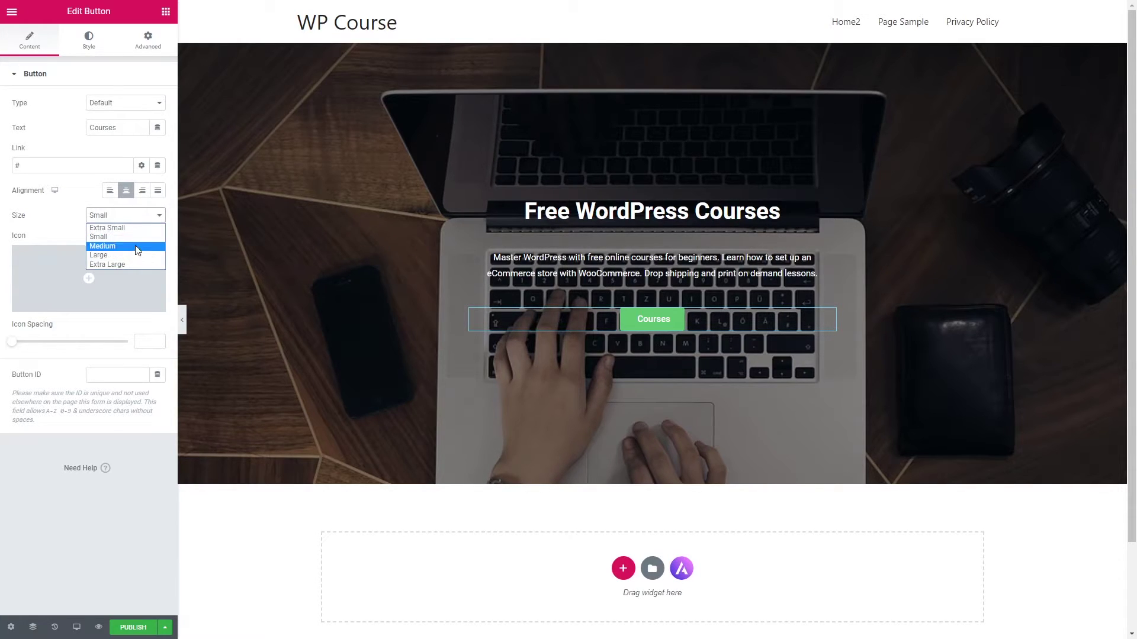
click(135, 245)
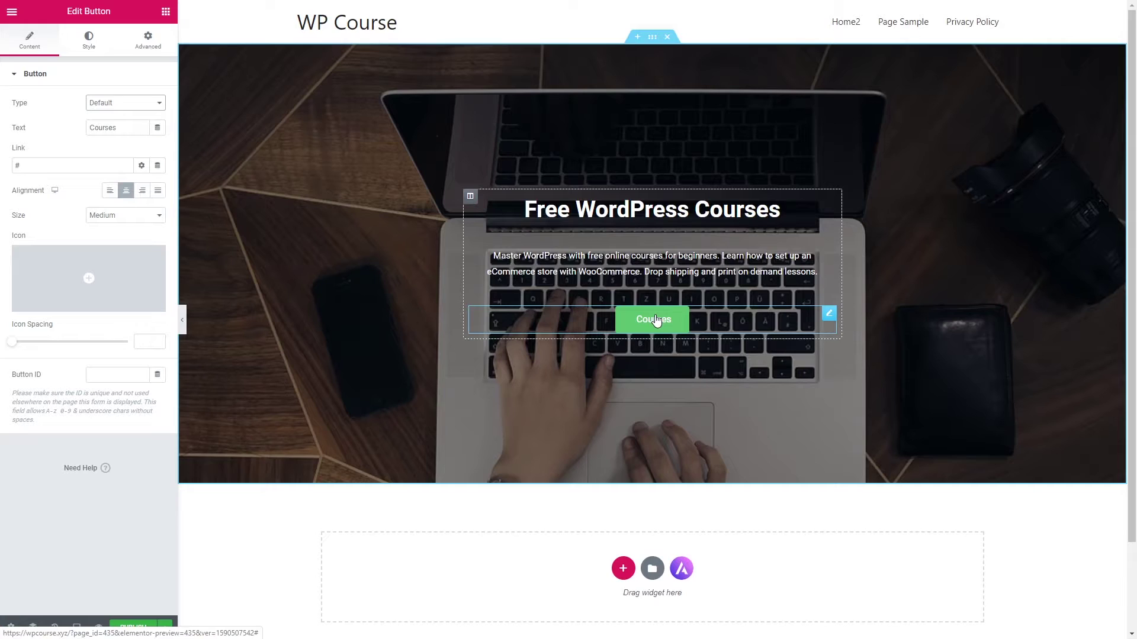
click(40, 165)
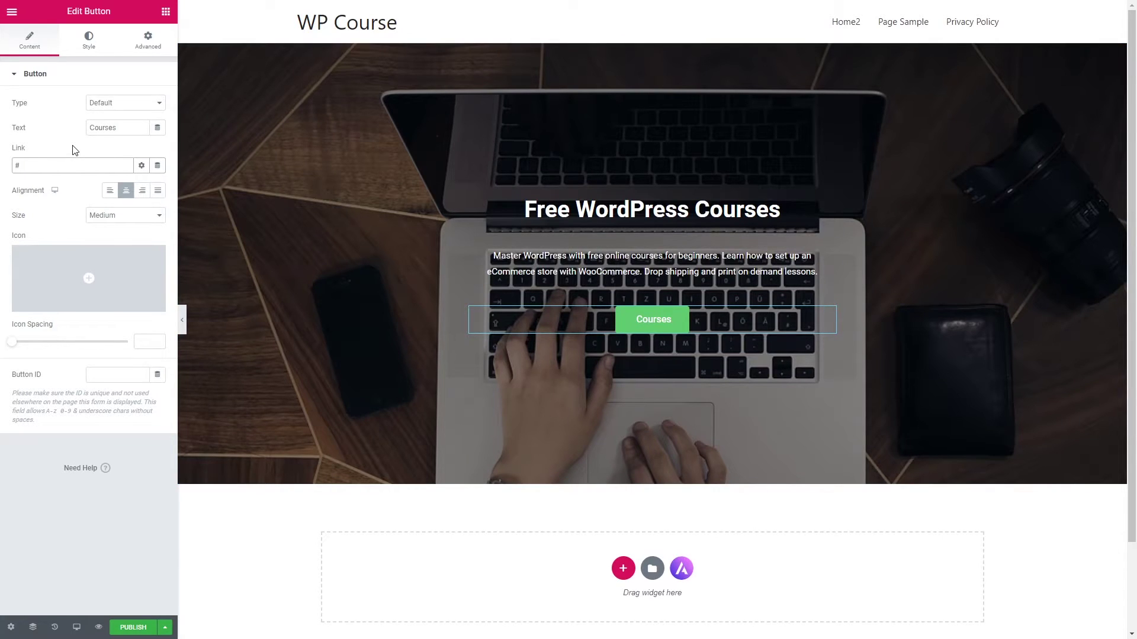
Set the "Courses" button's background color to orange (#FF7D0B).
click(89, 44)
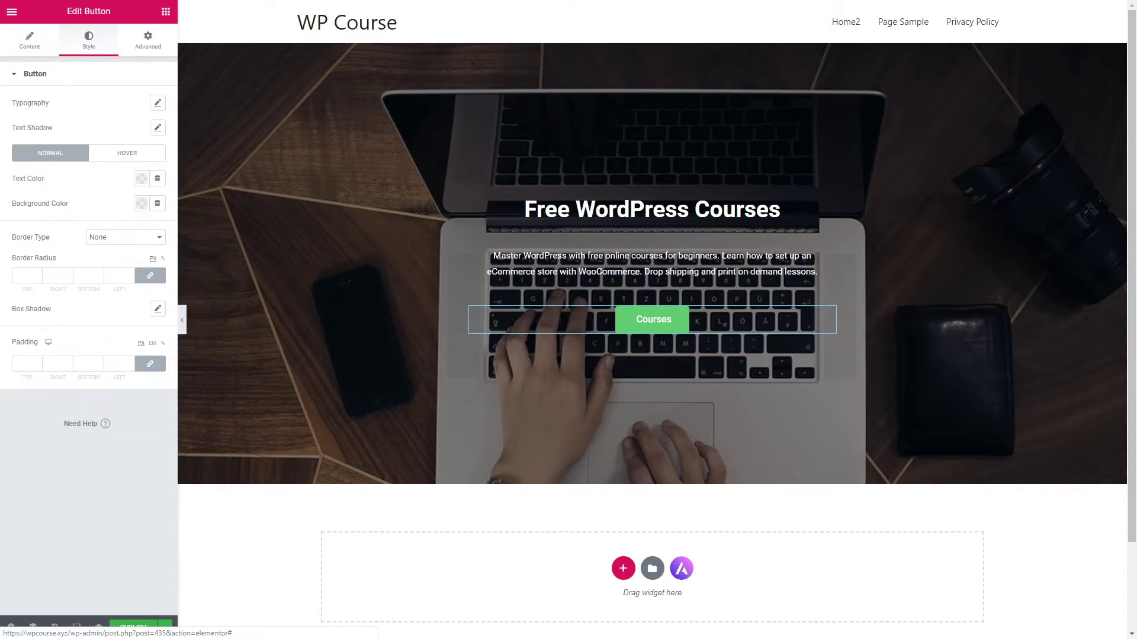
click(142, 204)
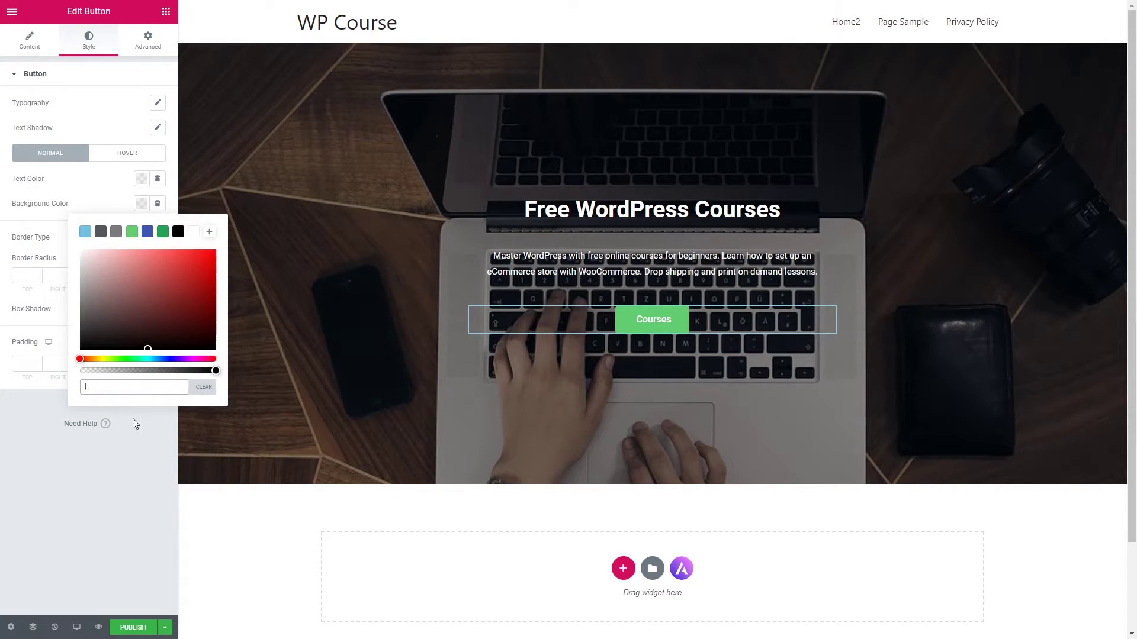
click(136, 386)
text(#FF7D0B)
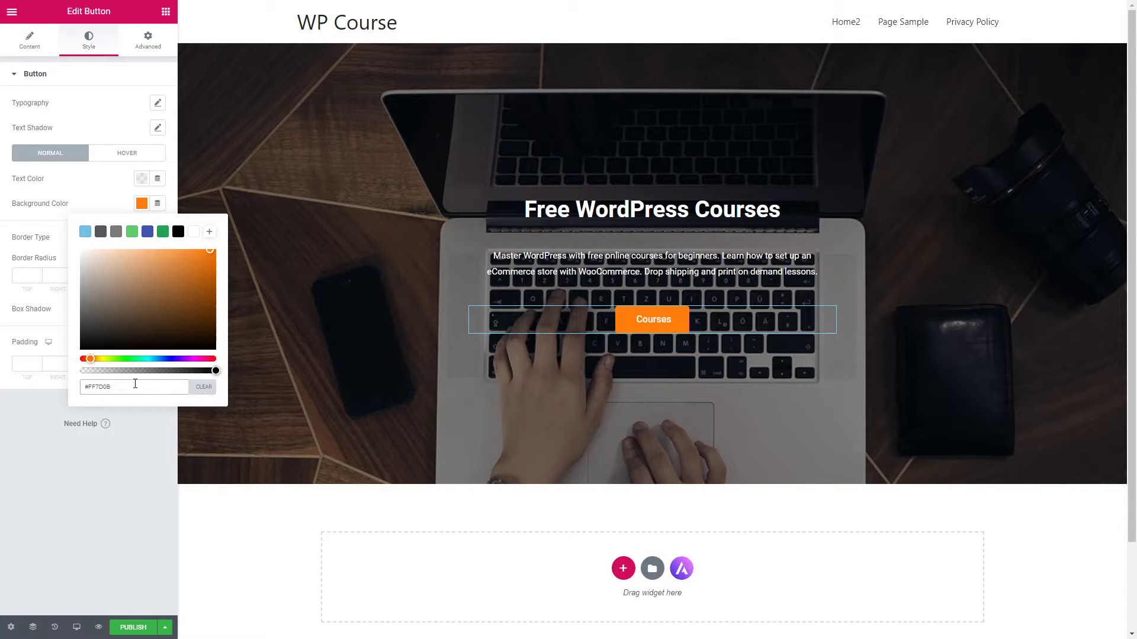
click(115, 174)
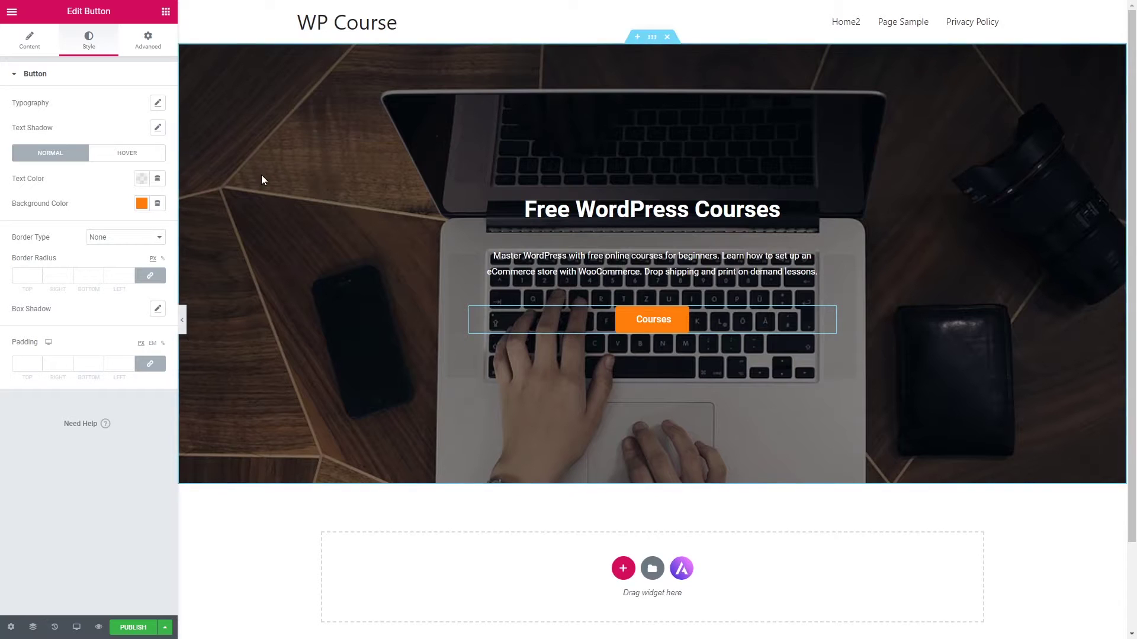
scroll(609, 302, down, 2)
scroll(804, 391, up, 1)
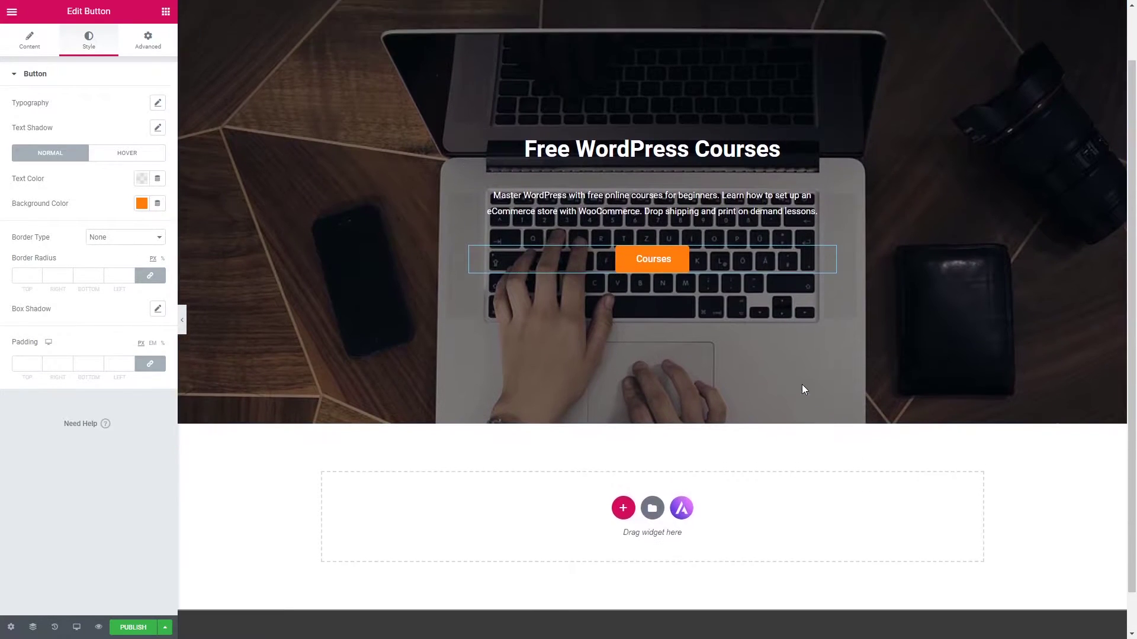
scroll(803, 391, up, 1)
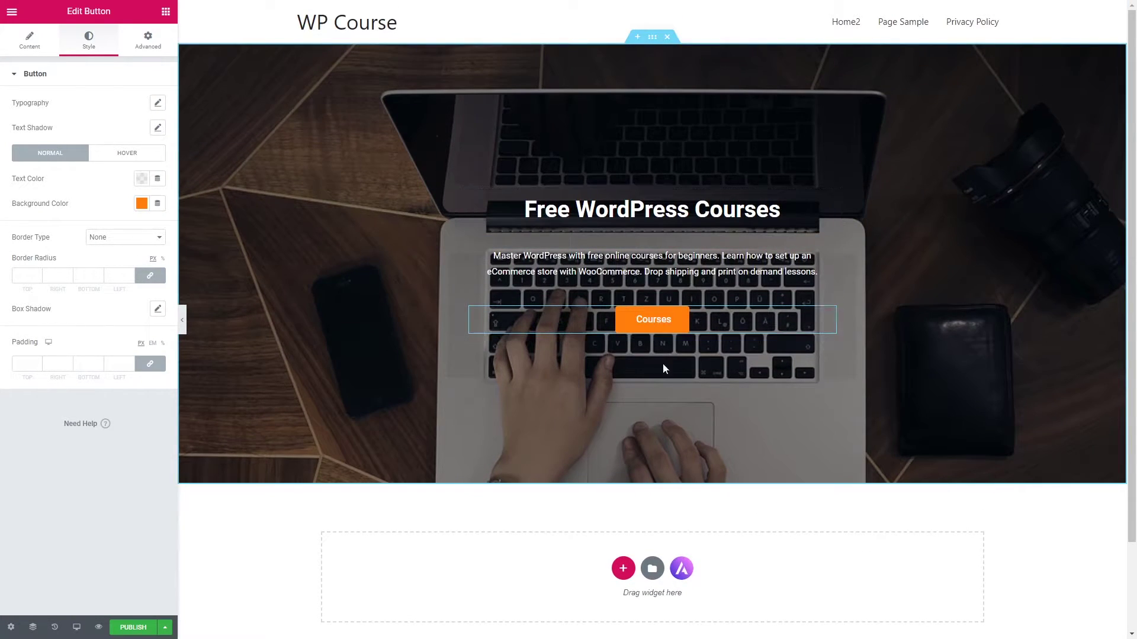
Add a new single-column section below the hero section.
scroll(674, 360, down, 2)
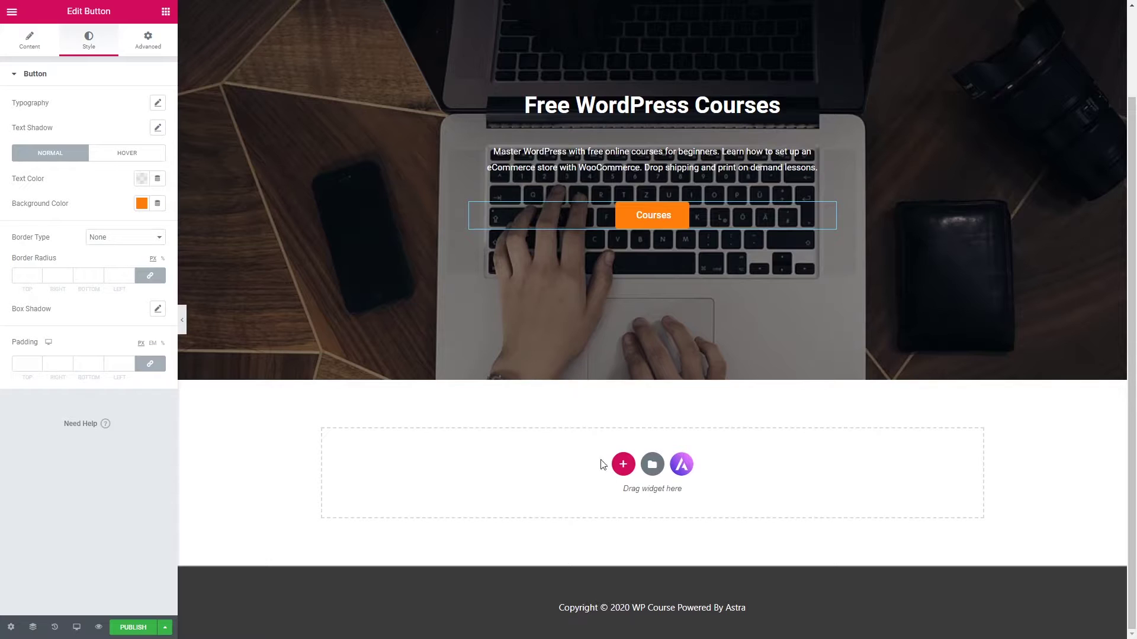
click(621, 465)
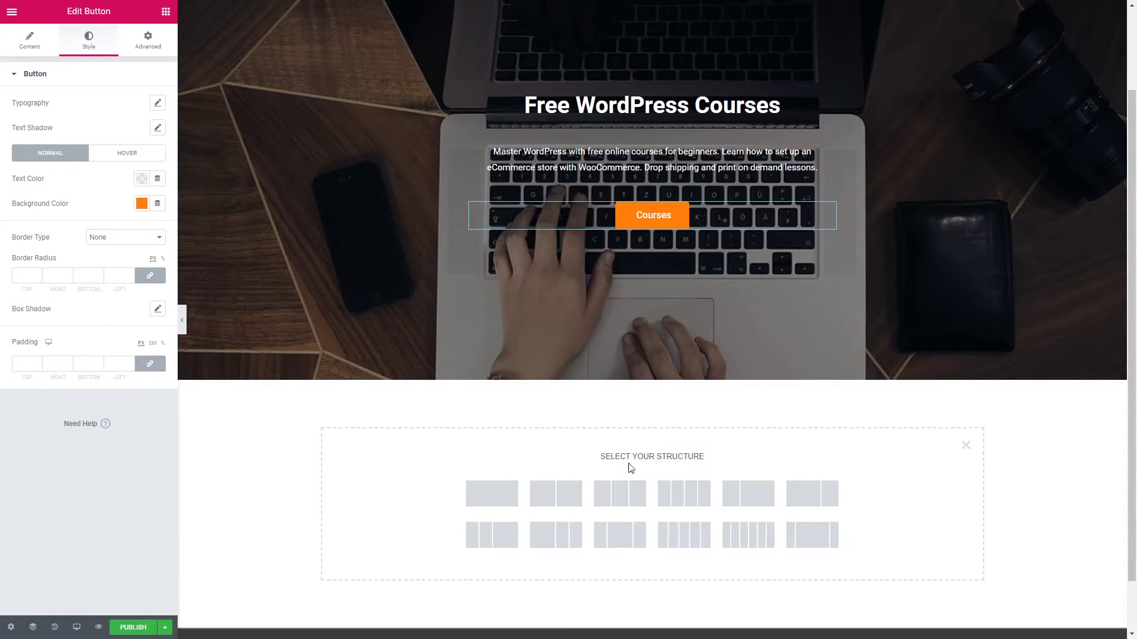
click(497, 502)
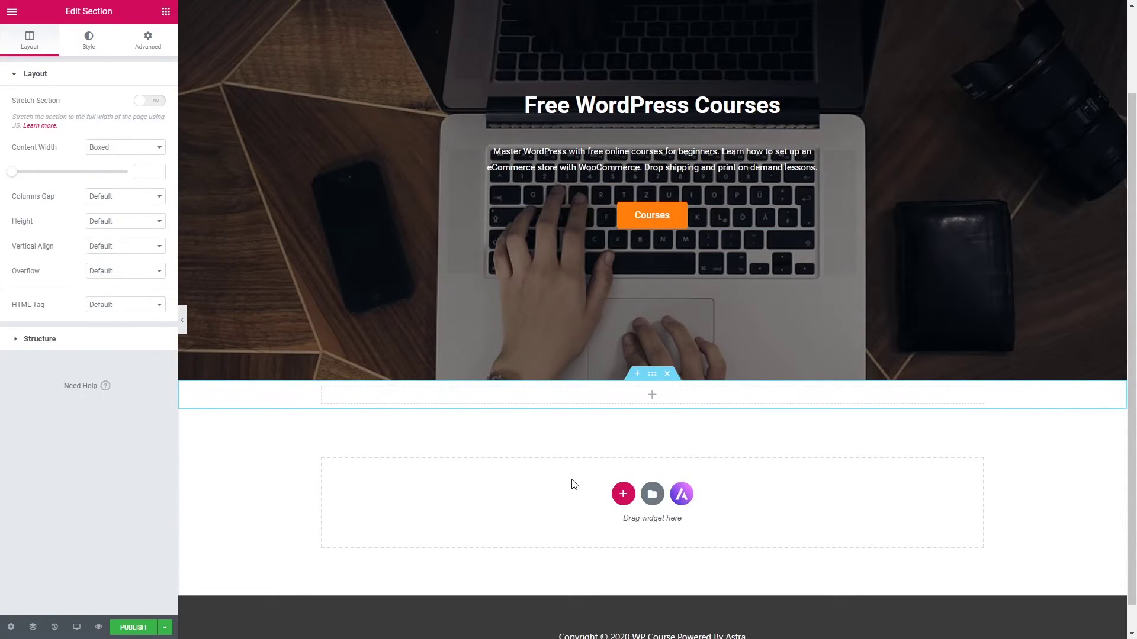
Add a Heading widget to the new section with the text "Course of the Week".
click(166, 11)
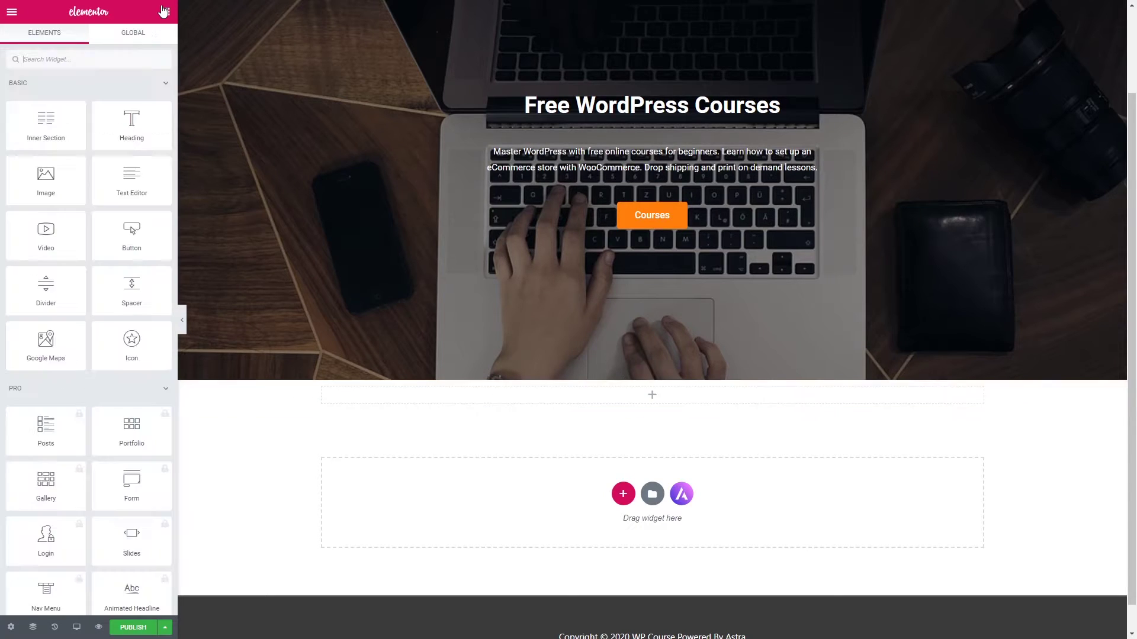
drag(137, 129, 698, 412)
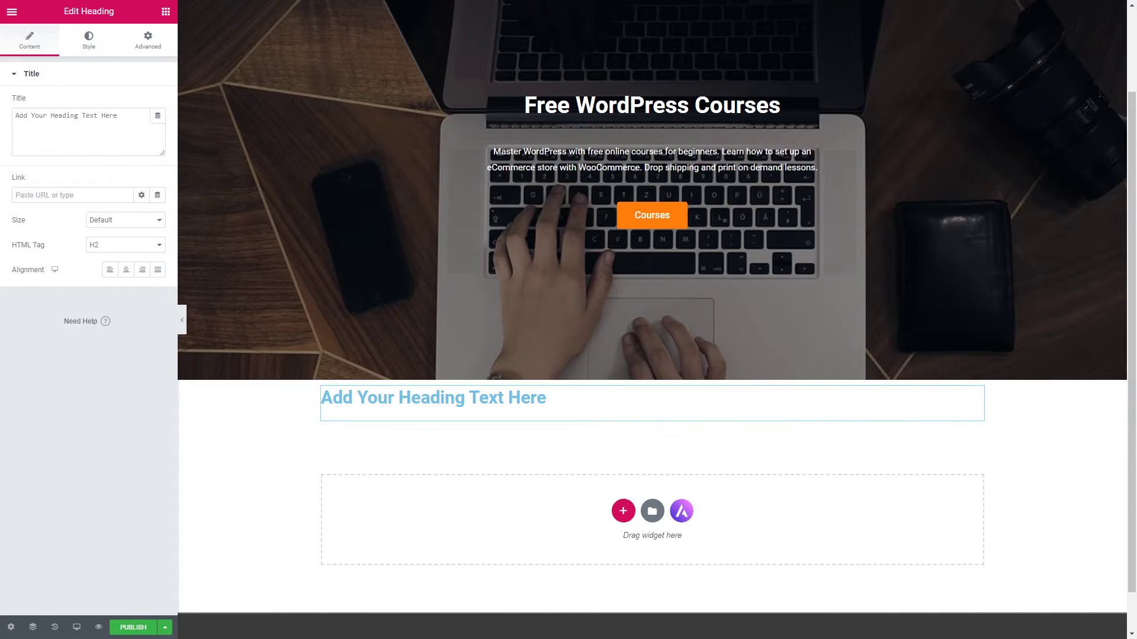
triple_click(516, 401)
text(Course of the Week)
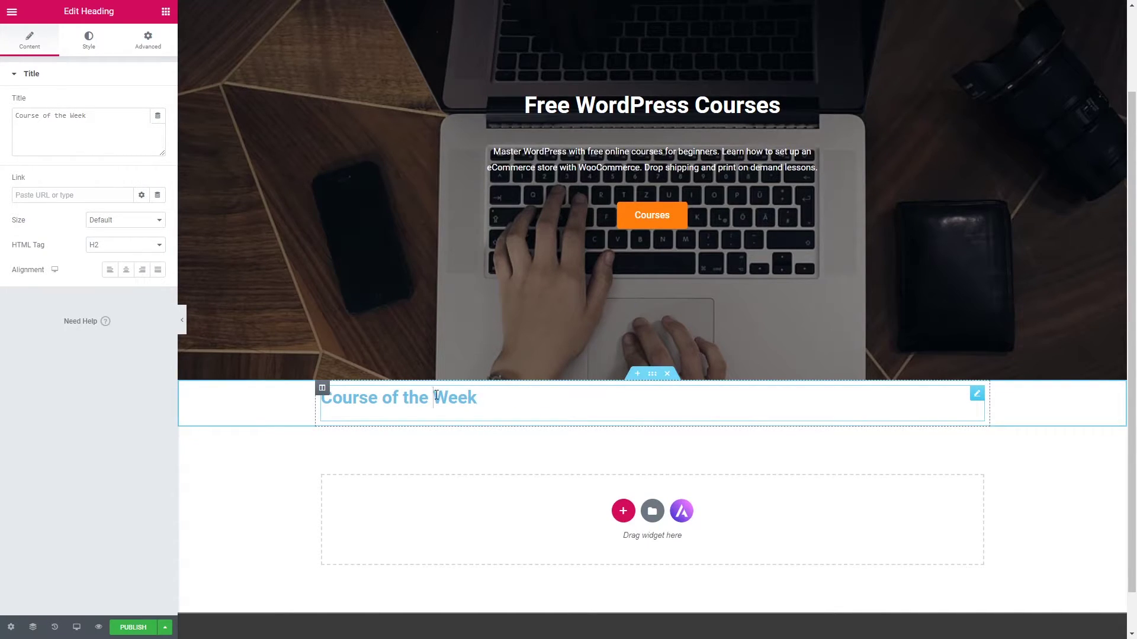
Center the "Course of the Week" heading and set its size to XL.
drag(478, 398, 269, 352)
click(125, 272)
click(127, 273)
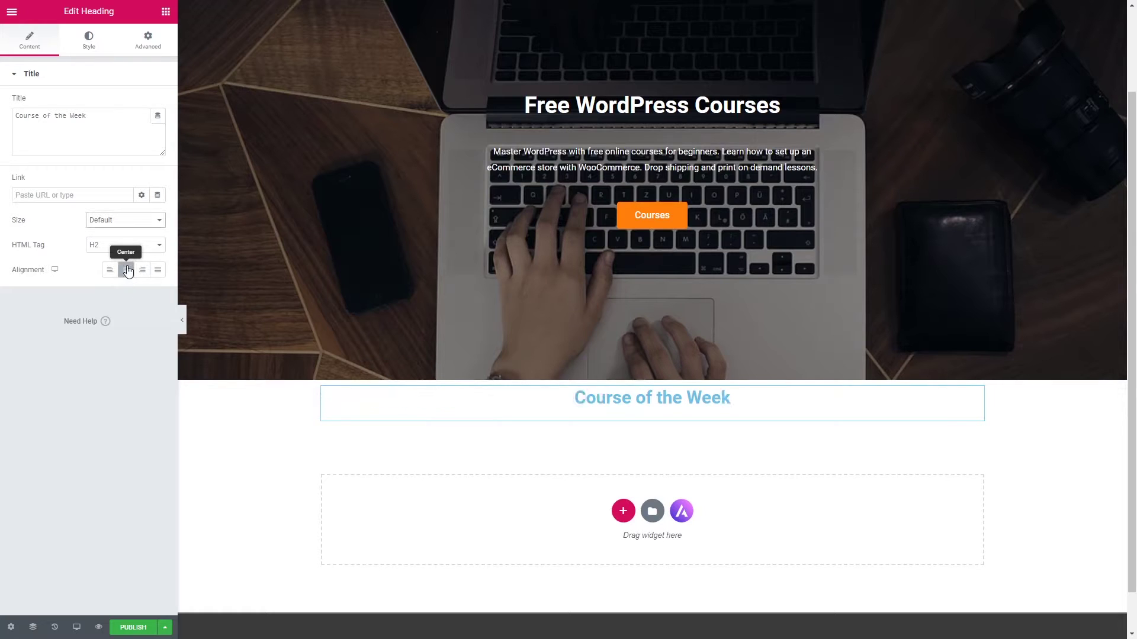
click(139, 224)
click(112, 270)
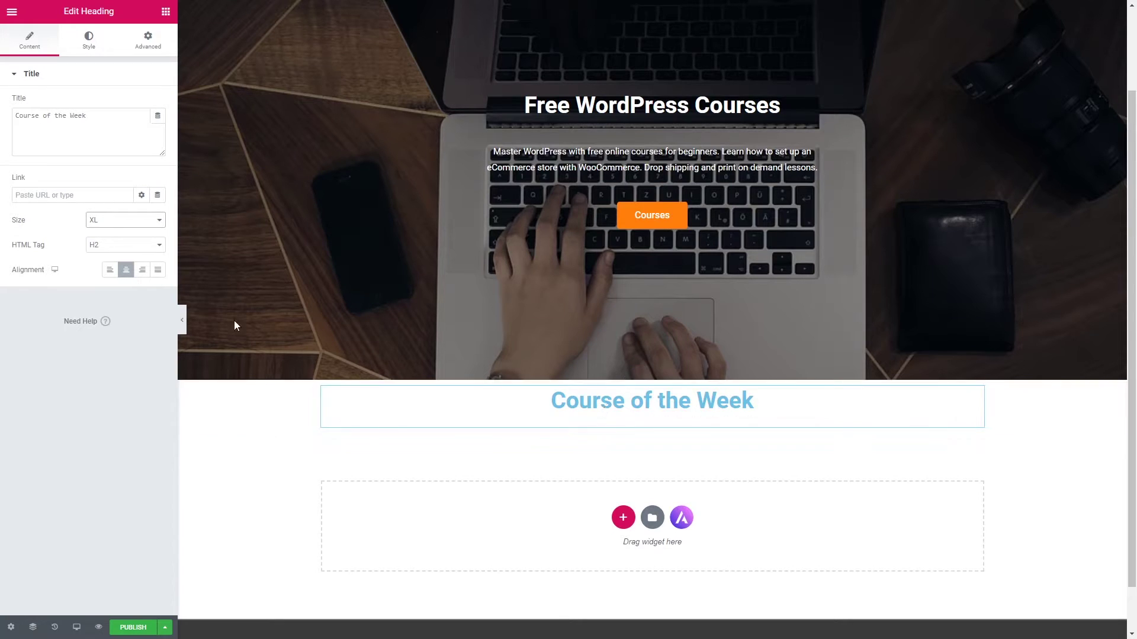
Change the primary color of the default color palette to dark gray (#54595F).
click(12, 13)
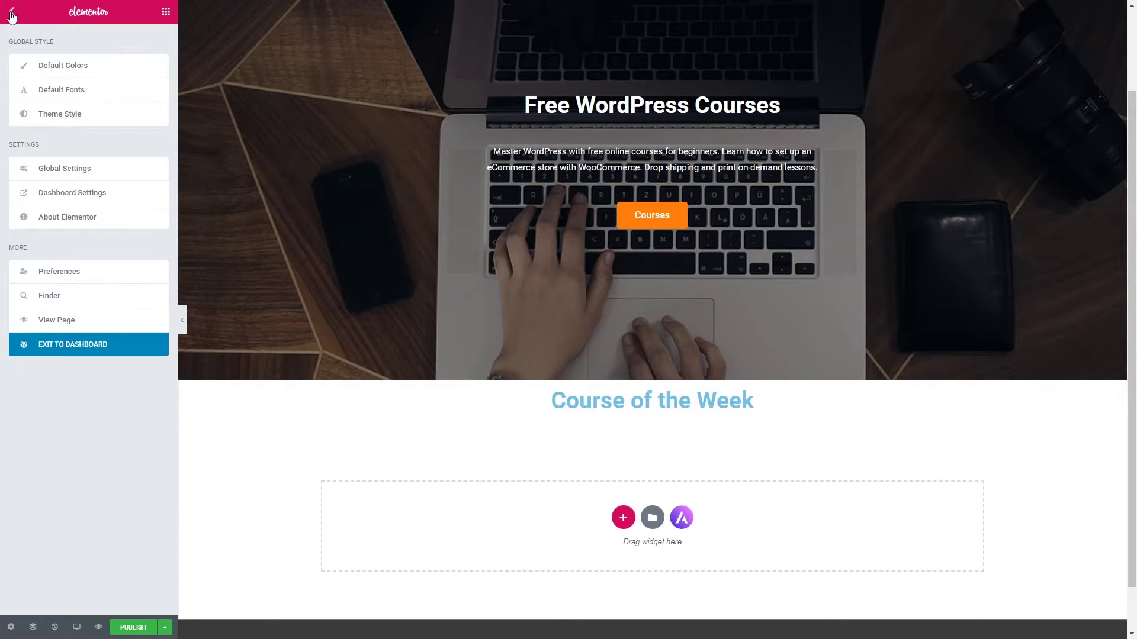
click(78, 67)
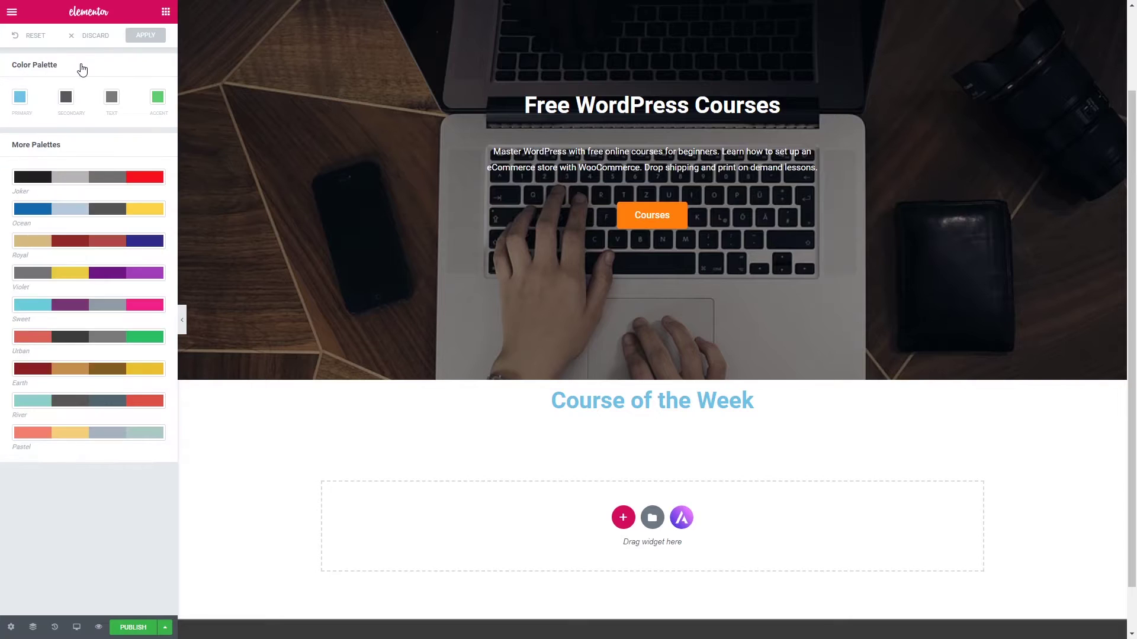
click(19, 102)
click(54, 126)
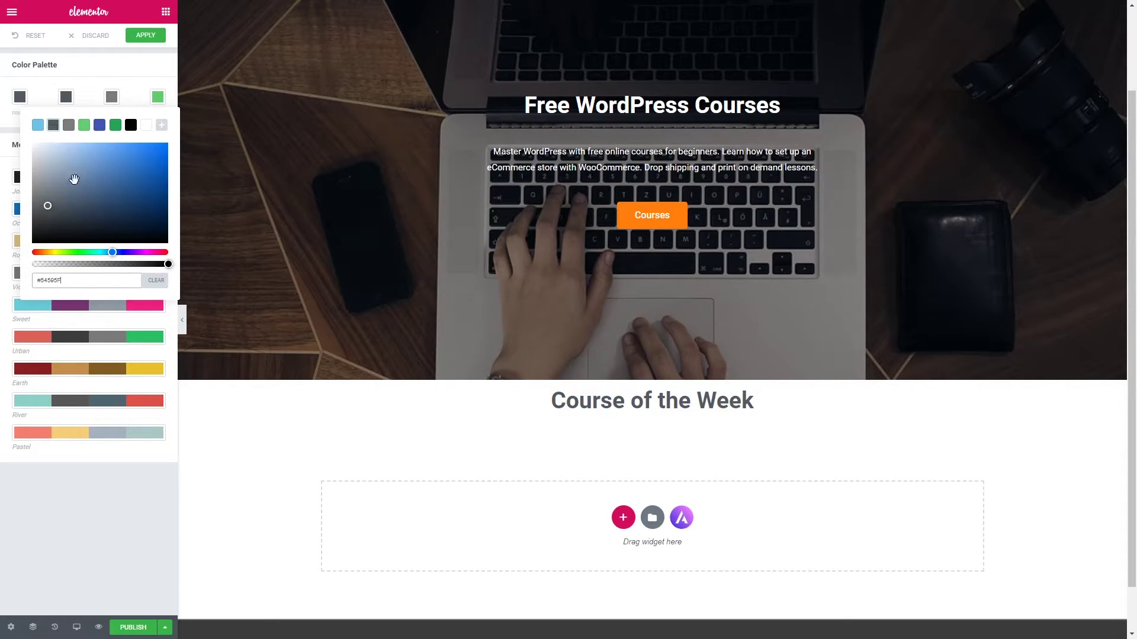
click(16, 98)
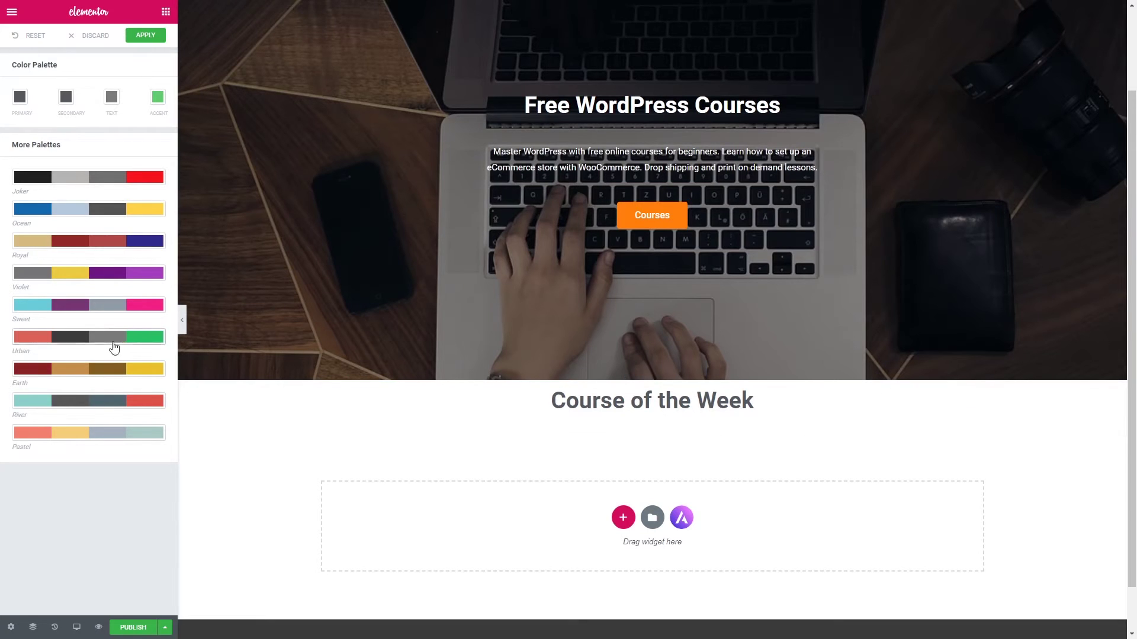
click(579, 404)
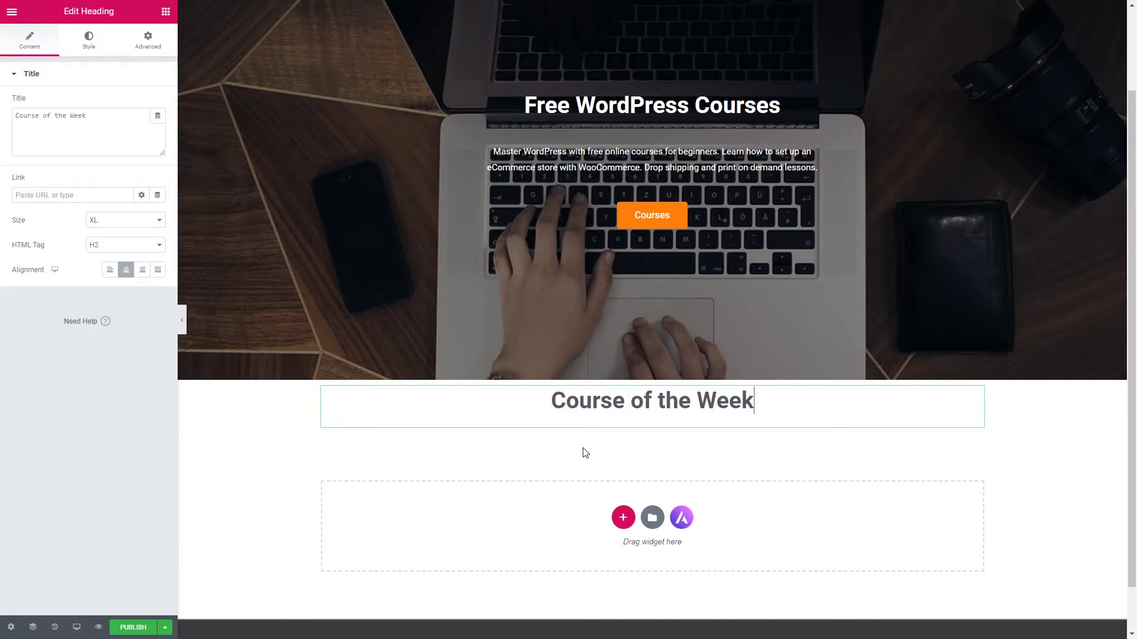
Add a section with two equal columns below the "Course of the Week" heading.
click(623, 518)
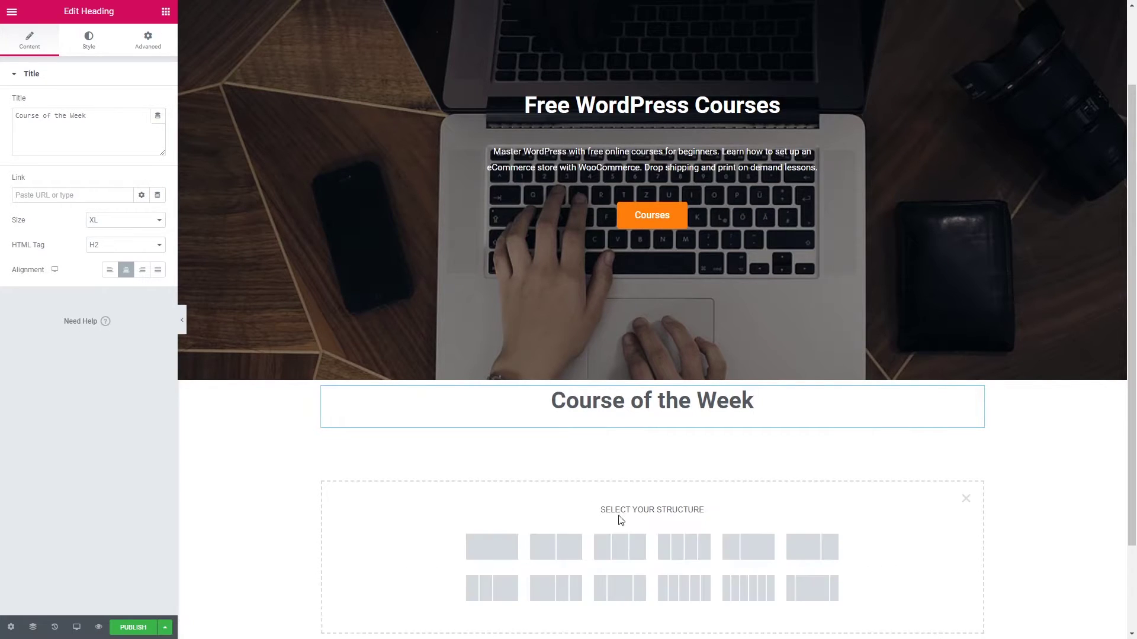
scroll(580, 465, down, 2)
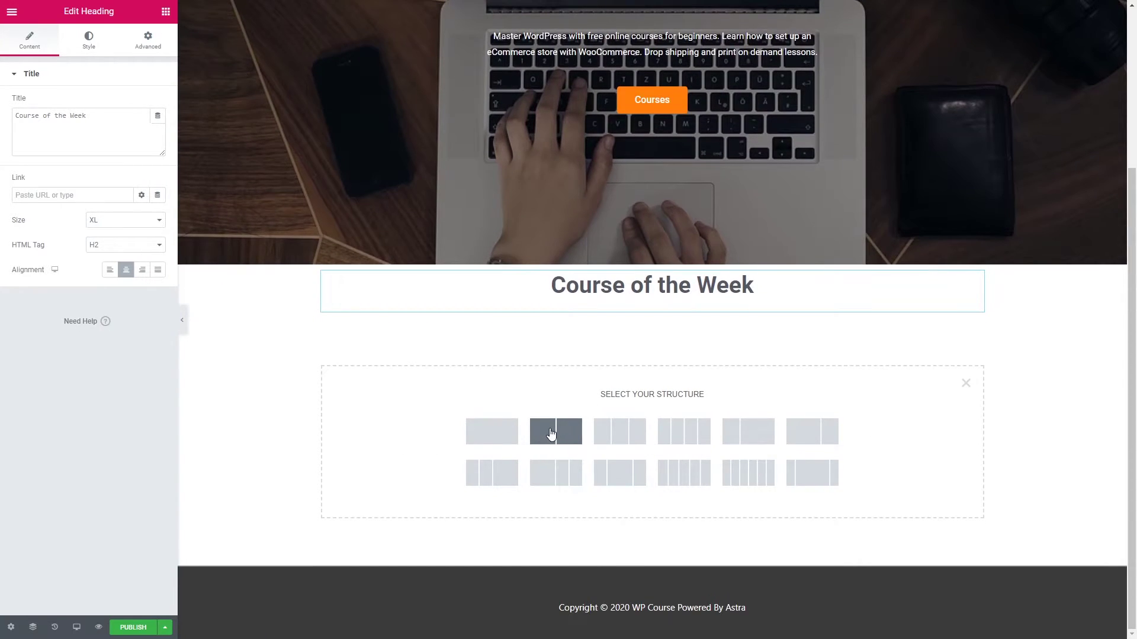
click(555, 435)
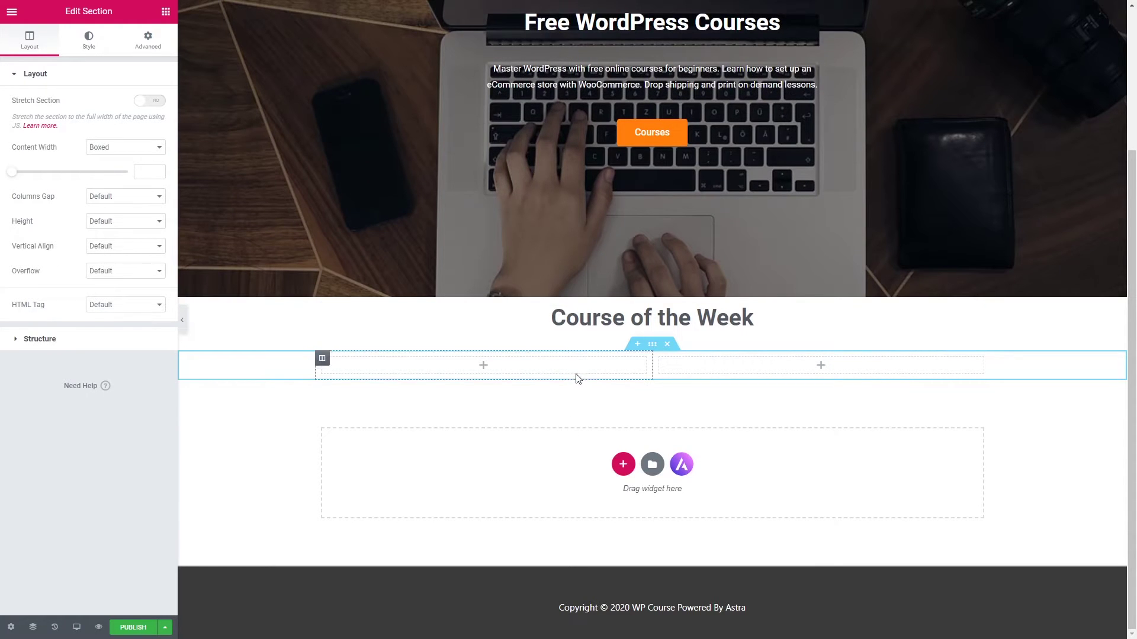
Add an Image widget to the left column and fill it with Thumbnail1.png from the media library.
click(483, 365)
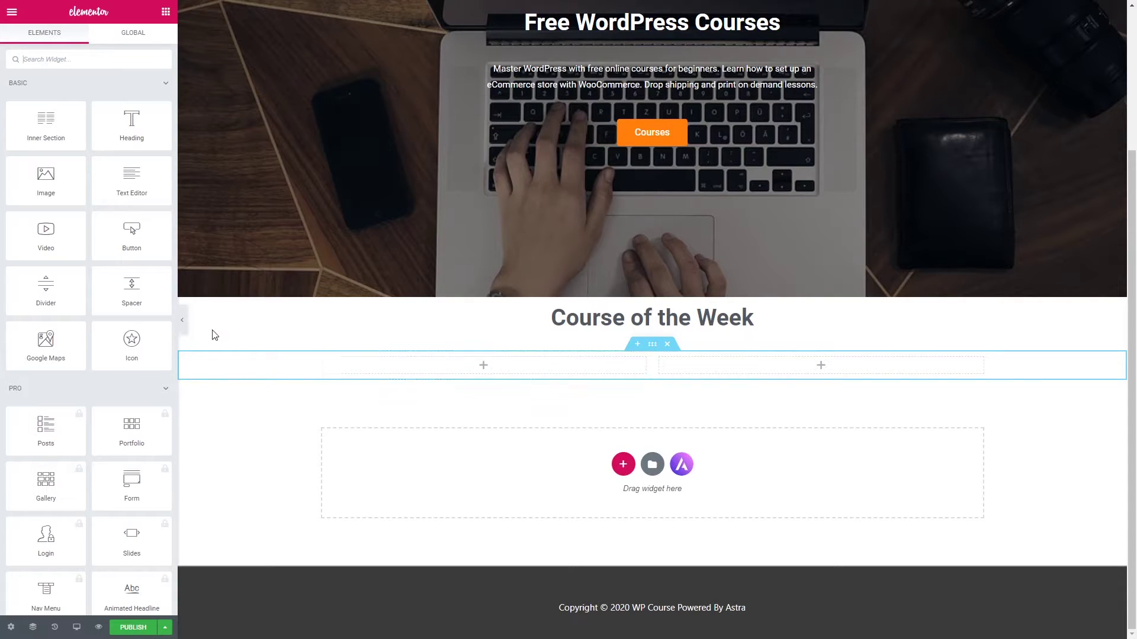
drag(50, 183, 495, 359)
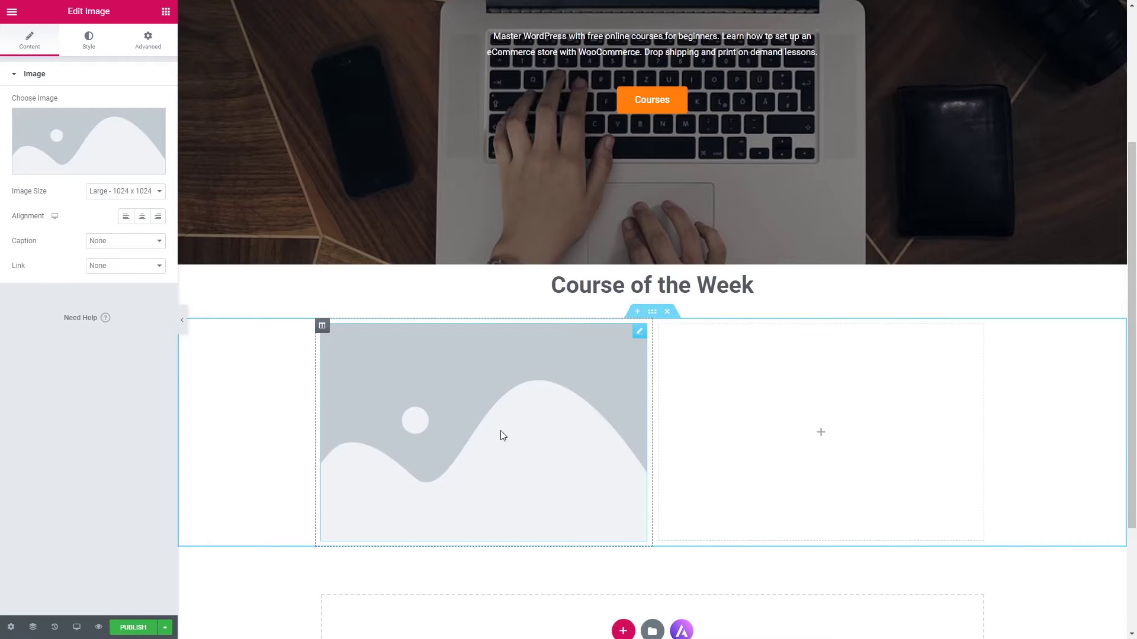
click(75, 142)
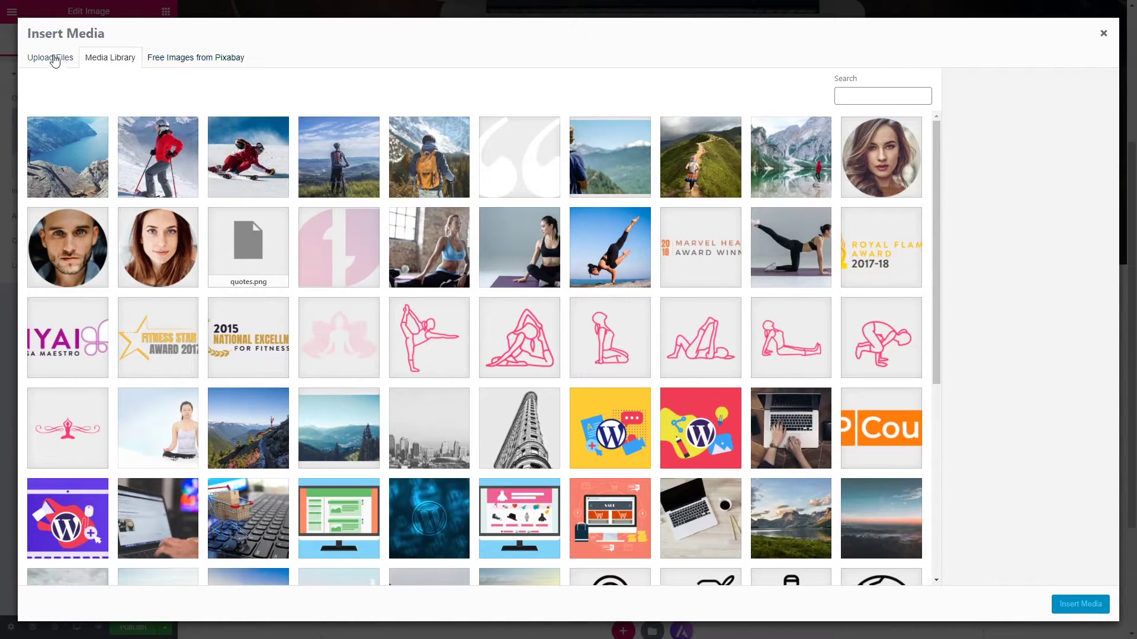
scroll(111, 374, down, 3)
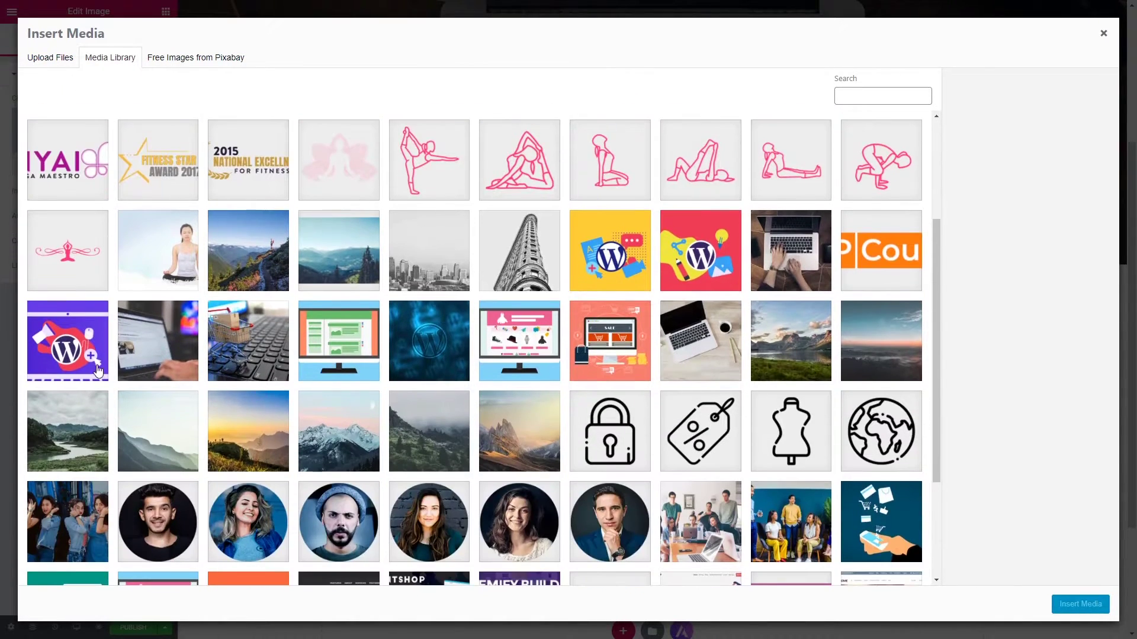
click(70, 321)
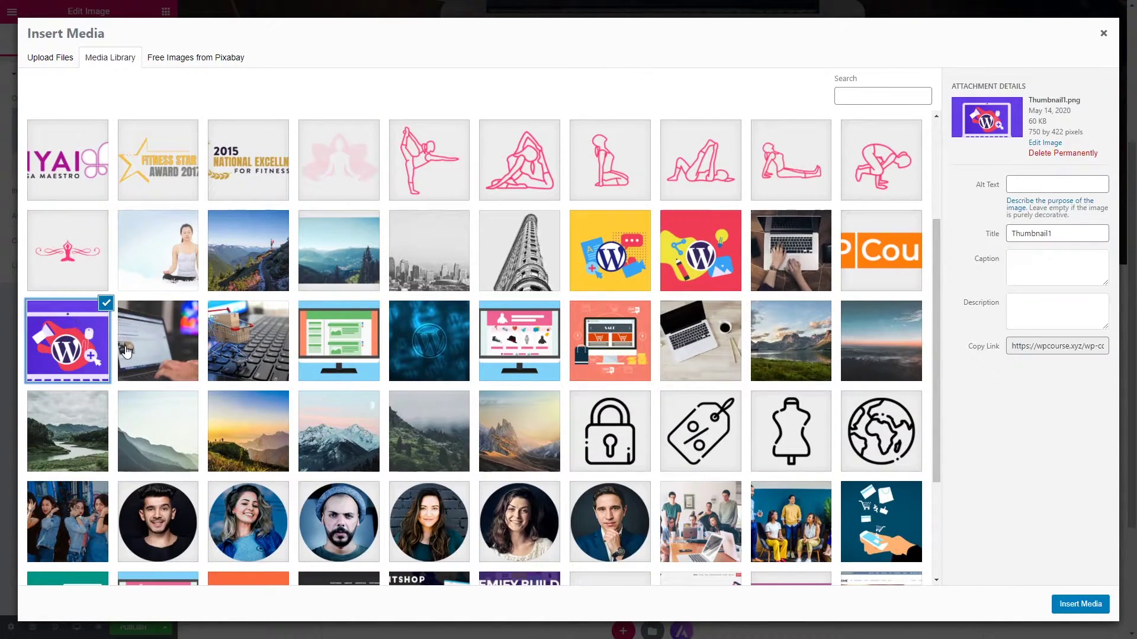
click(1076, 607)
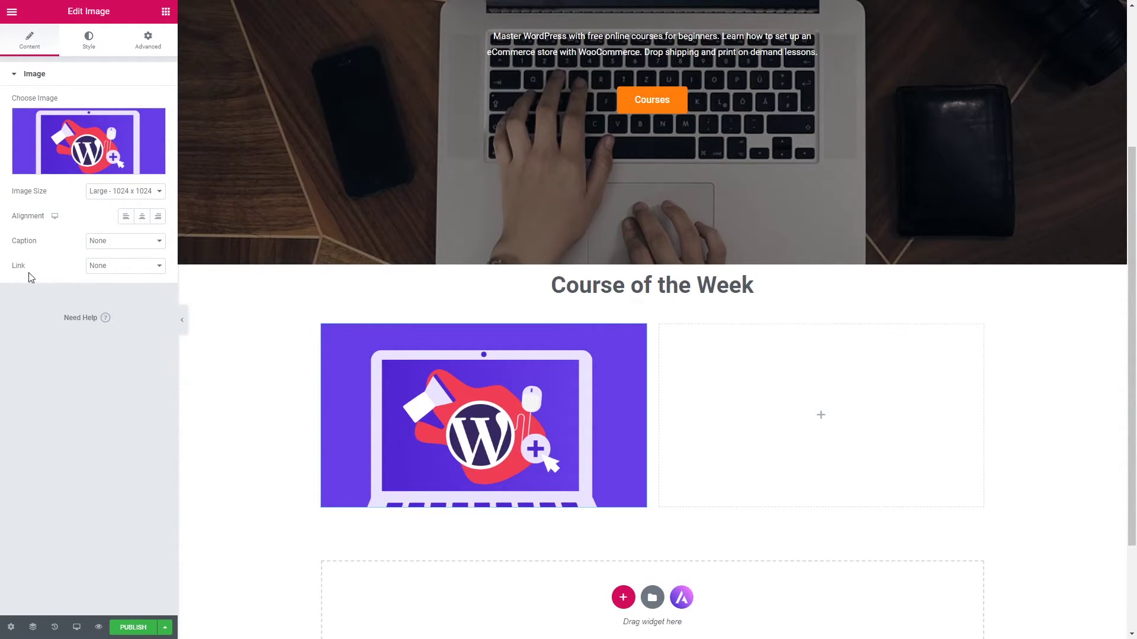
click(125, 269)
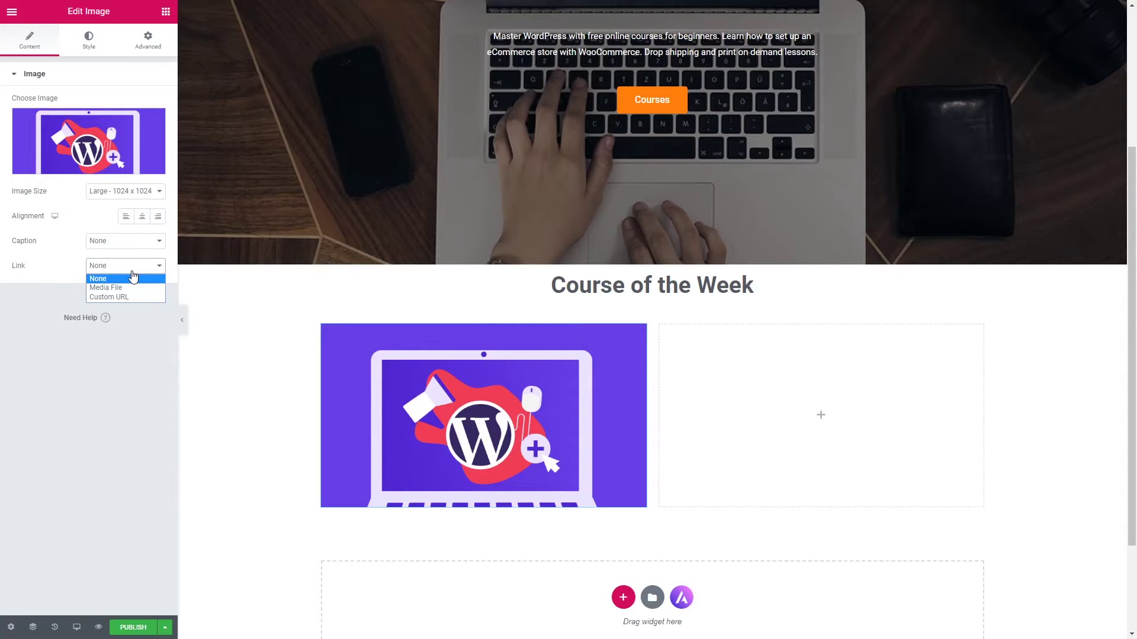
click(133, 298)
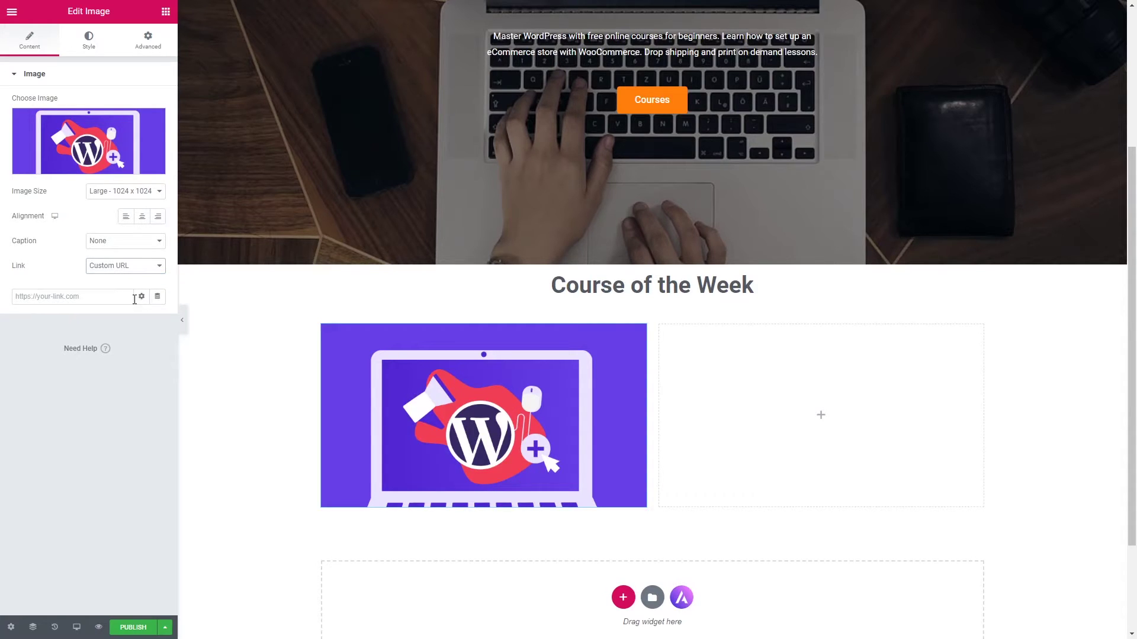
click(69, 297)
click(119, 270)
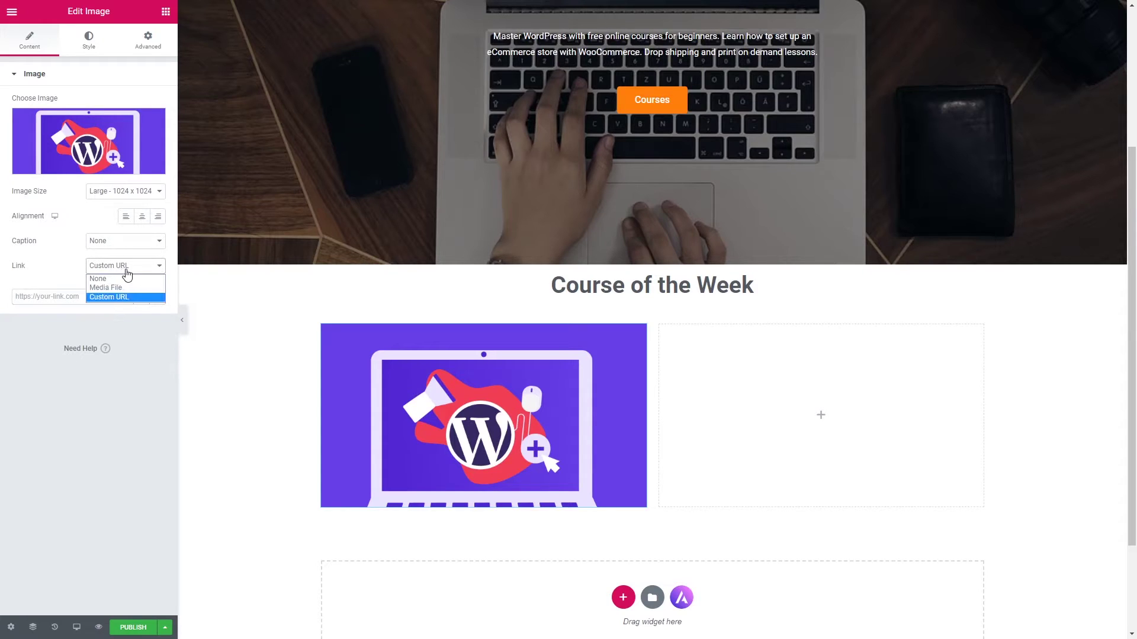
click(115, 279)
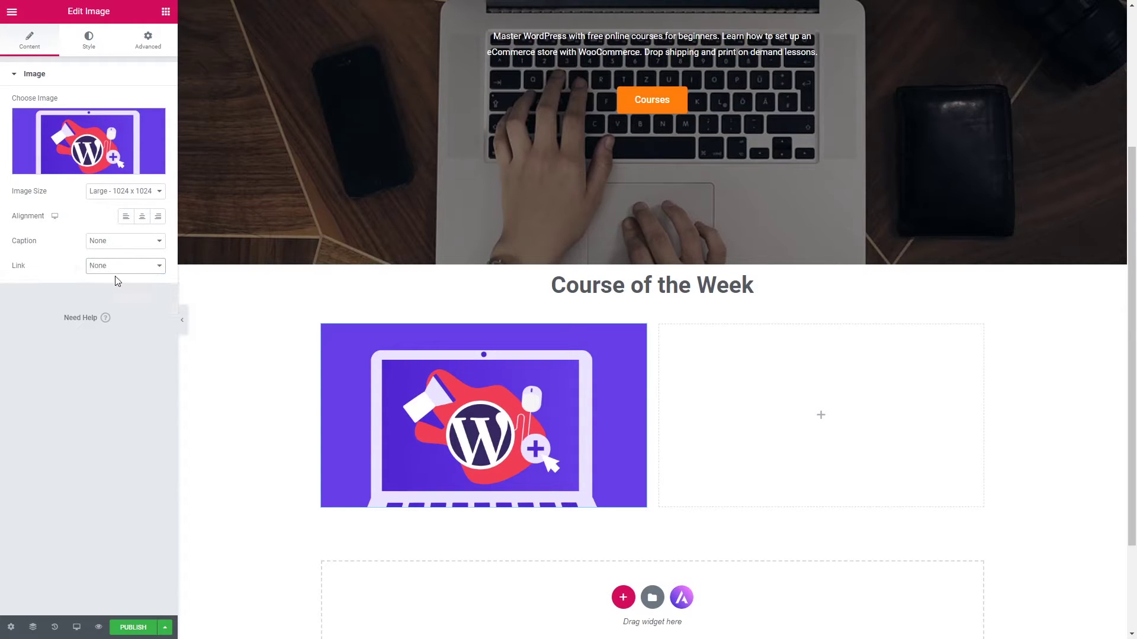
Add a Heading widget to the right column, set its size to Large and center it.
click(843, 397)
drag(132, 120, 858, 388)
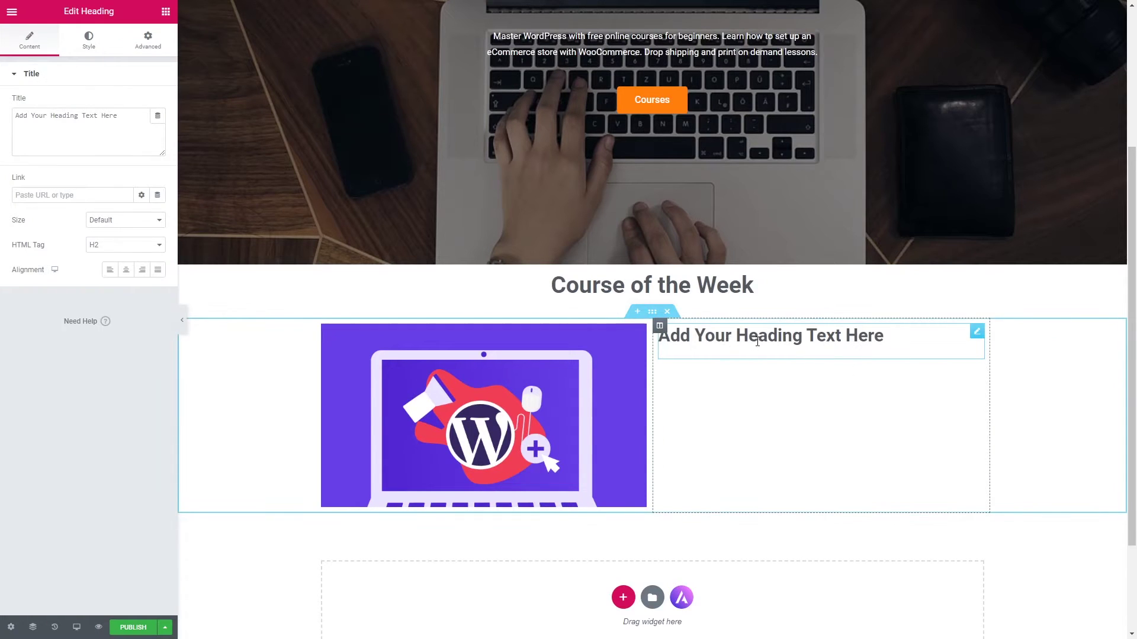
click(155, 221)
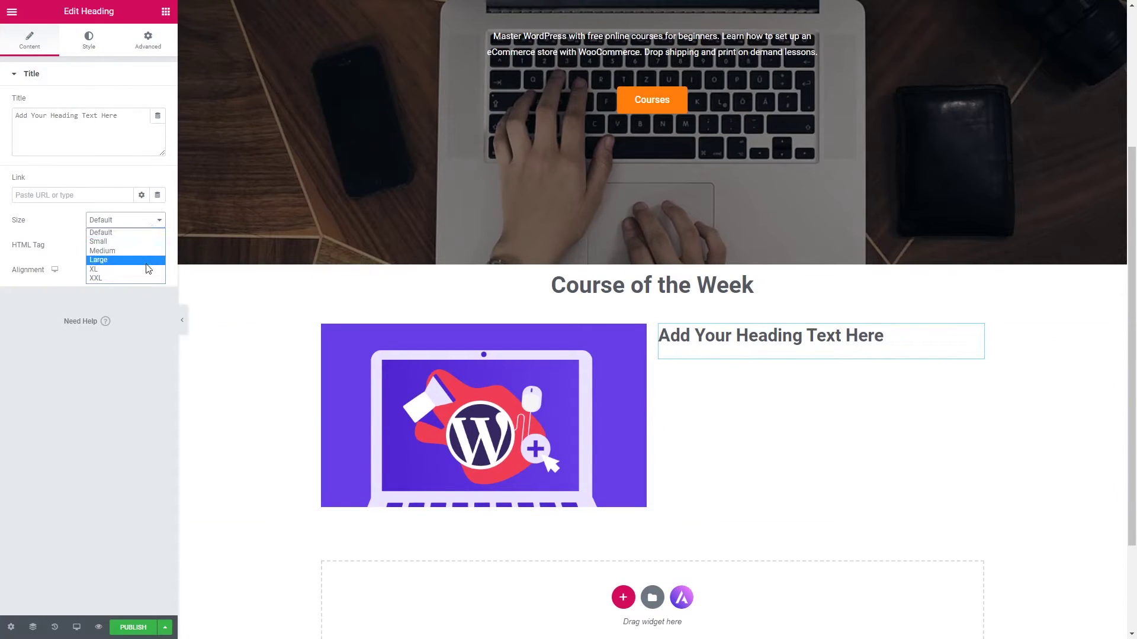
click(119, 256)
triple_click(772, 336)
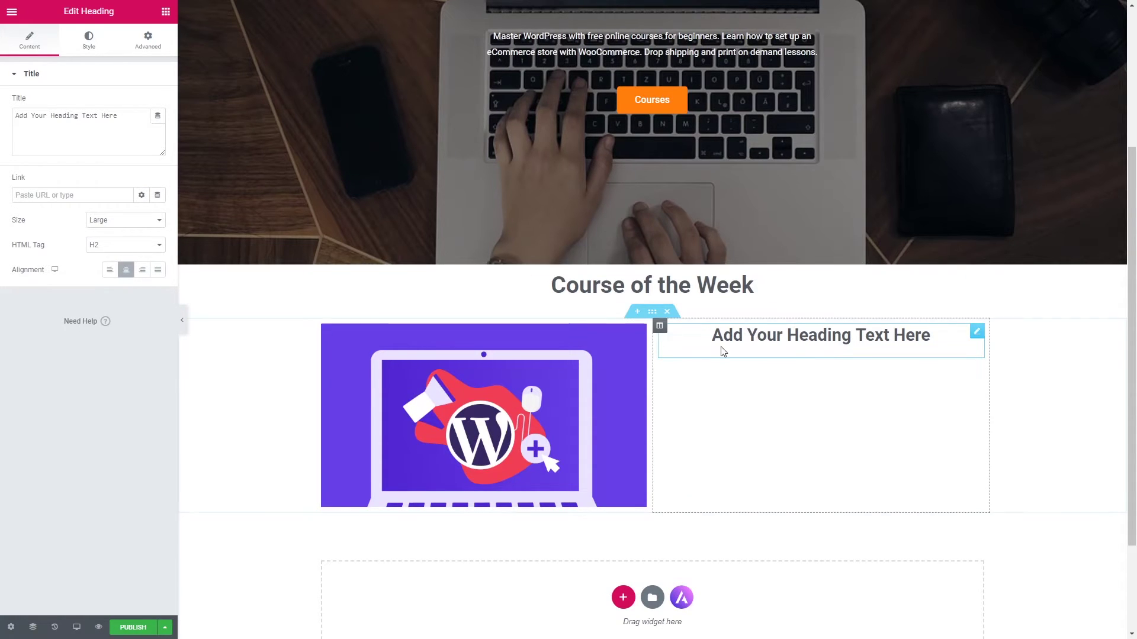
Replace the right column's heading text with "WordPress for Beginners - Blogging".
double_click(763, 335)
key(ctrl+a)
text(WordPress for Beginners - Blogging)
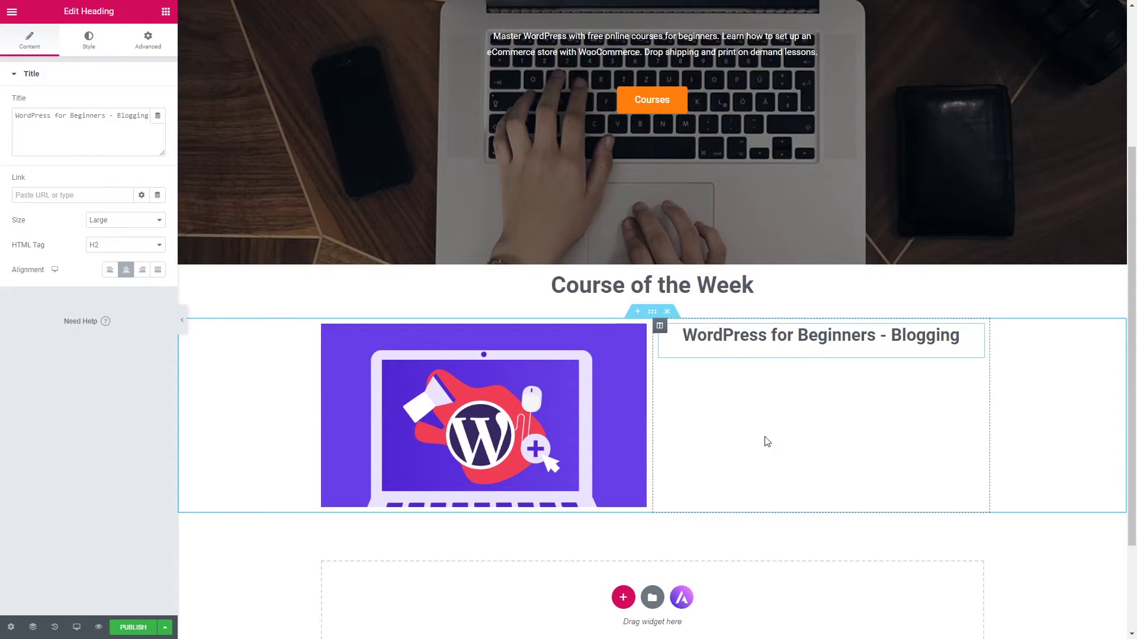
Add a Text Editor widget below the right column's heading with a bulleted list of course topics, starting with "Set up Hosting, Domain, SSL".
click(165, 11)
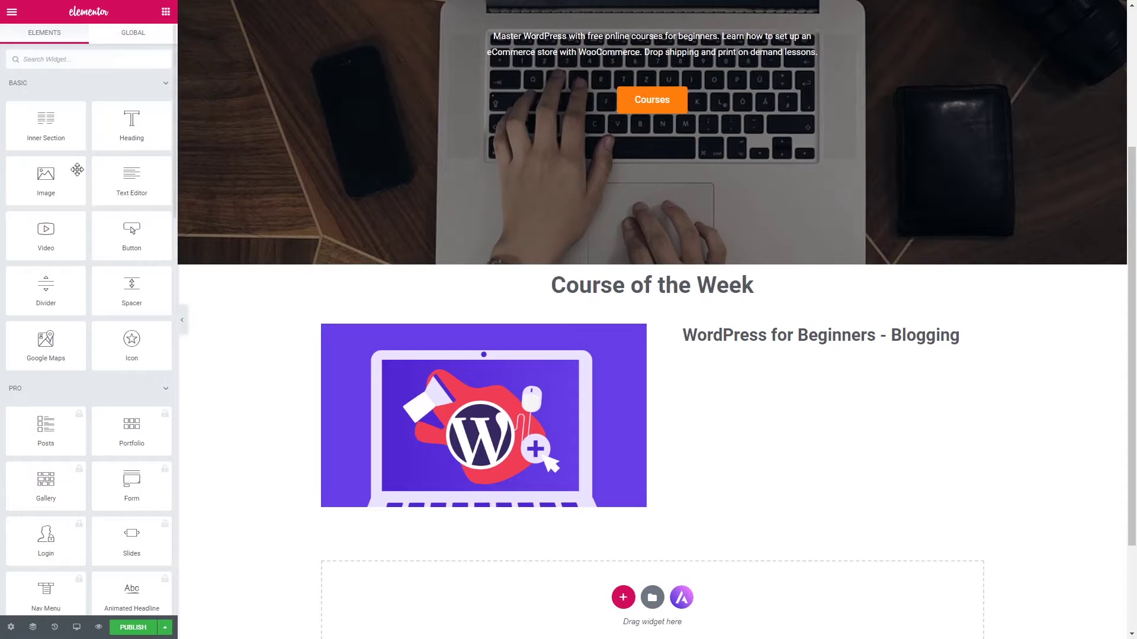
drag(131, 181, 808, 342)
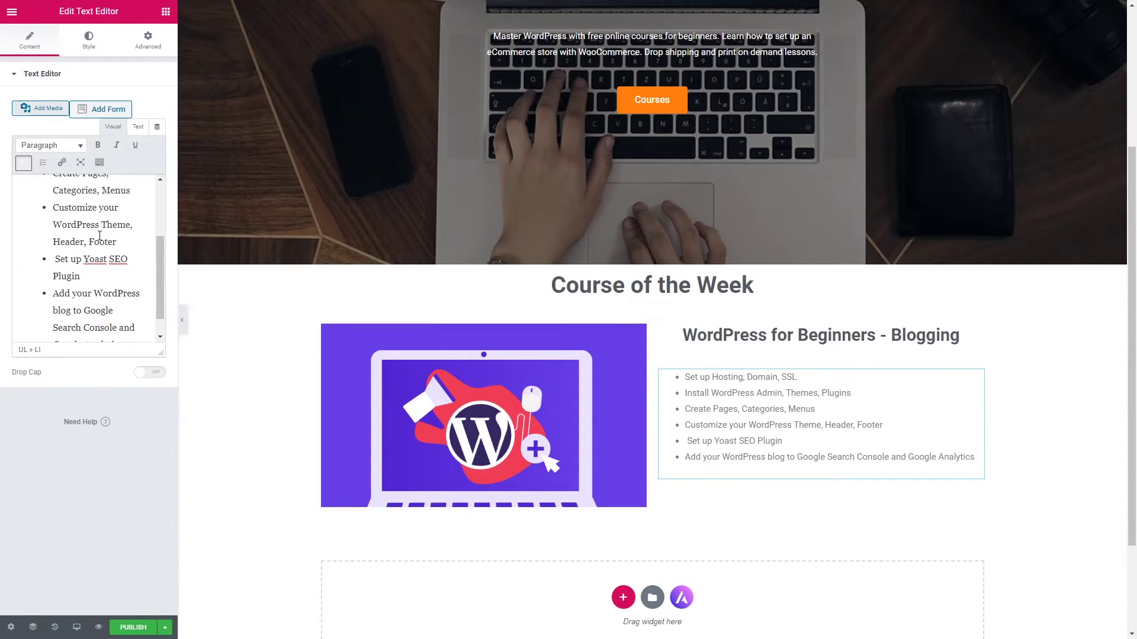
Add a new single-column section below the course image and topic list.
scroll(125, 246, up, 3)
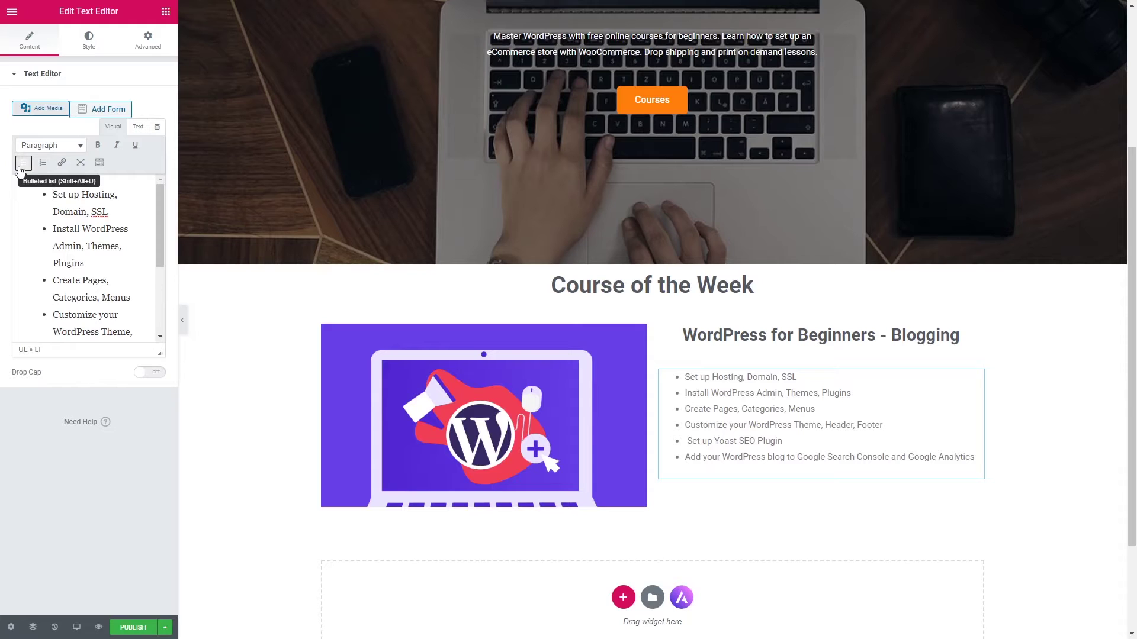
scroll(903, 442, down, 2)
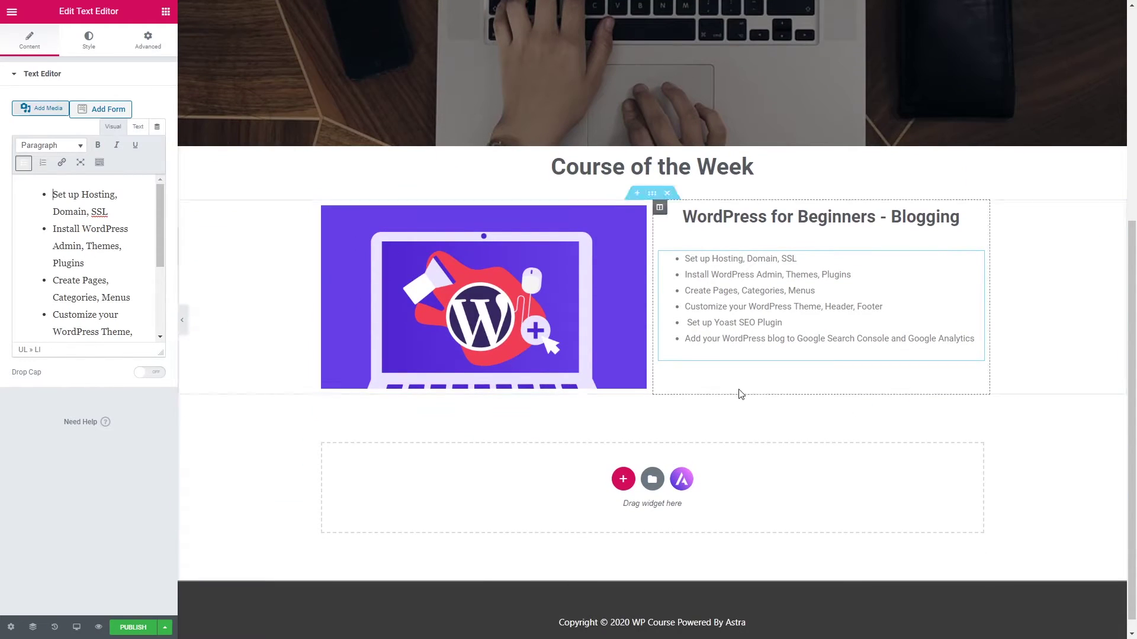
scroll(740, 394, down, 1)
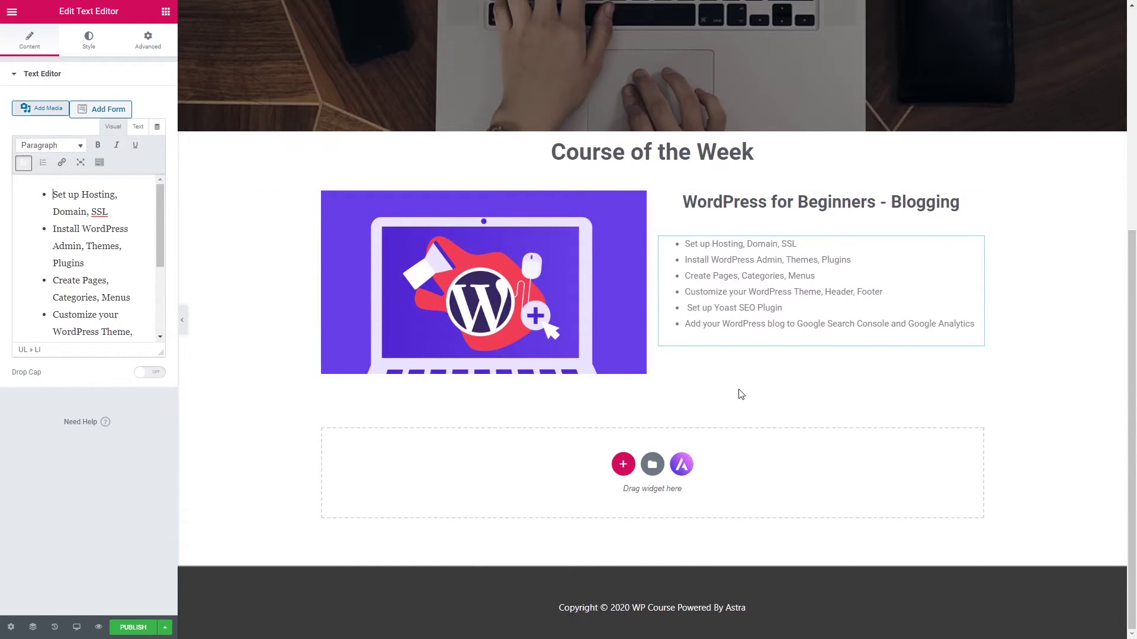
click(731, 402)
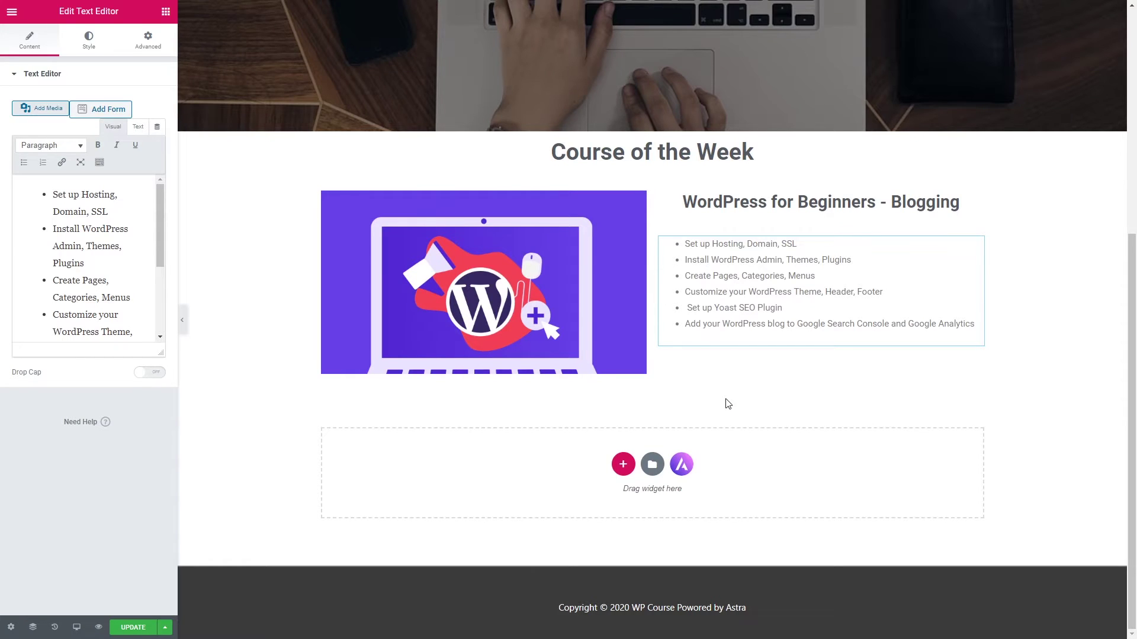
click(623, 465)
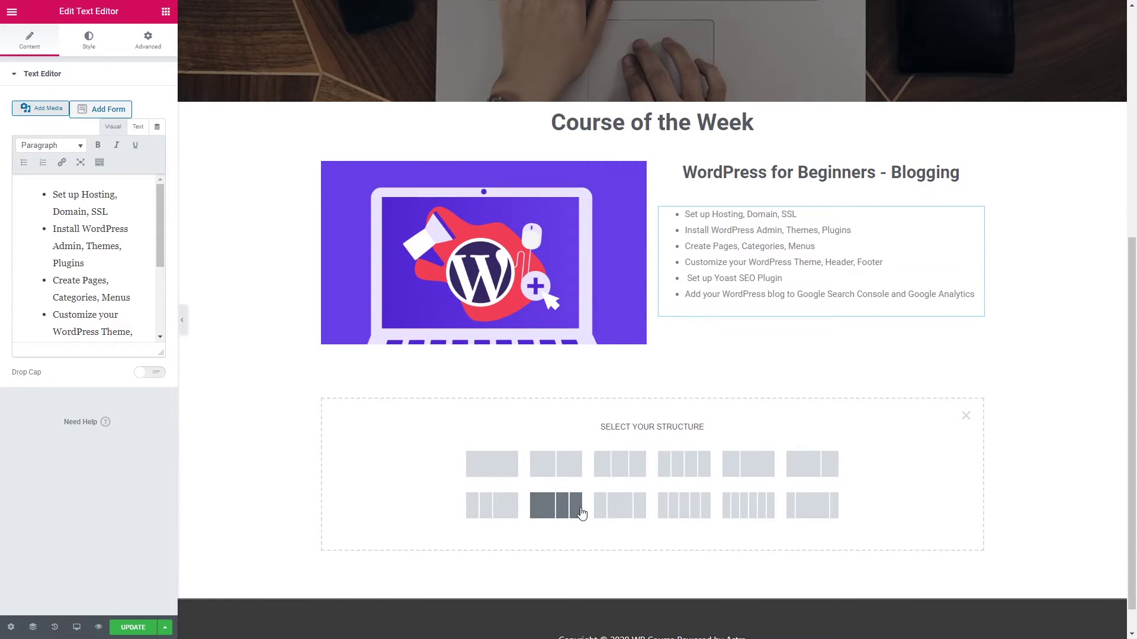
click(497, 444)
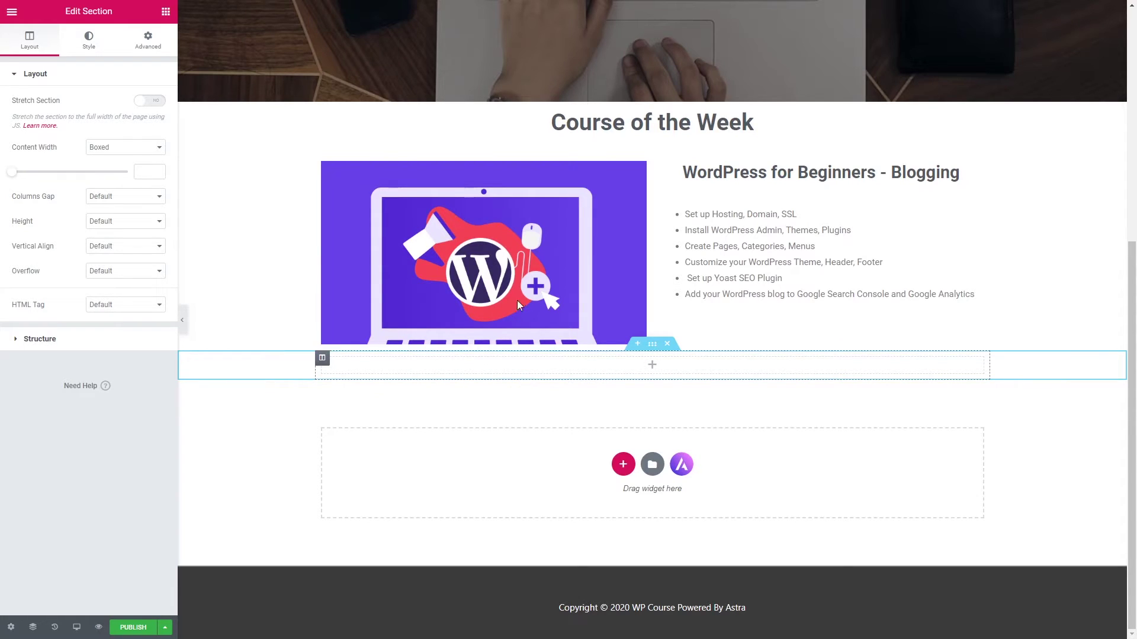
Duplicate the "Course of the Week" heading and move the copy into the new empty section below the course details.
click(609, 119)
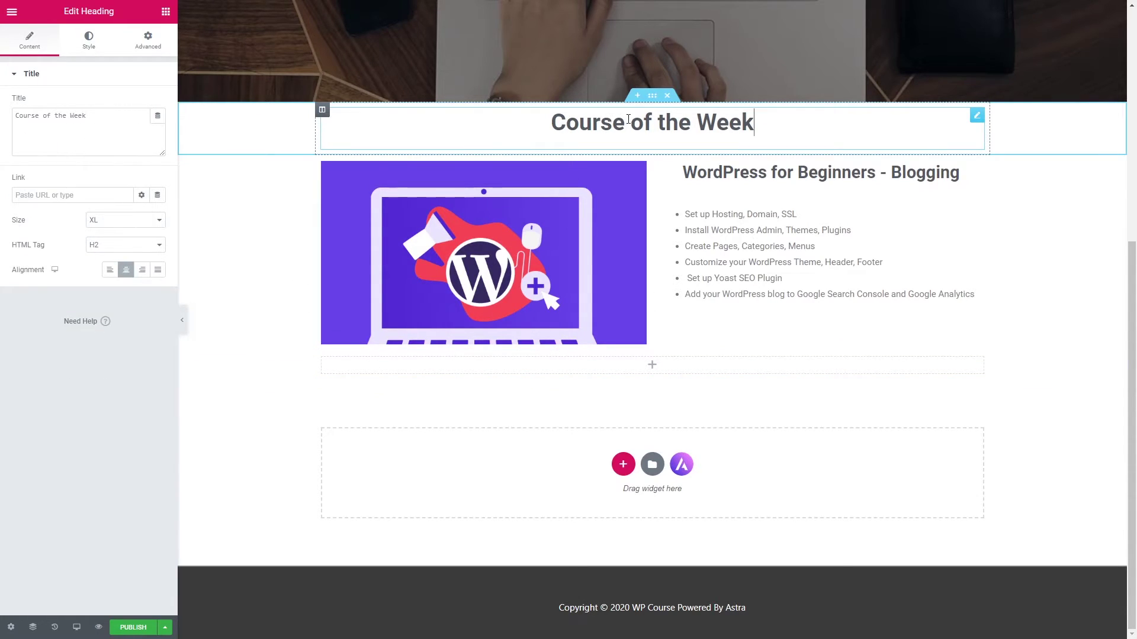
right_click(767, 130)
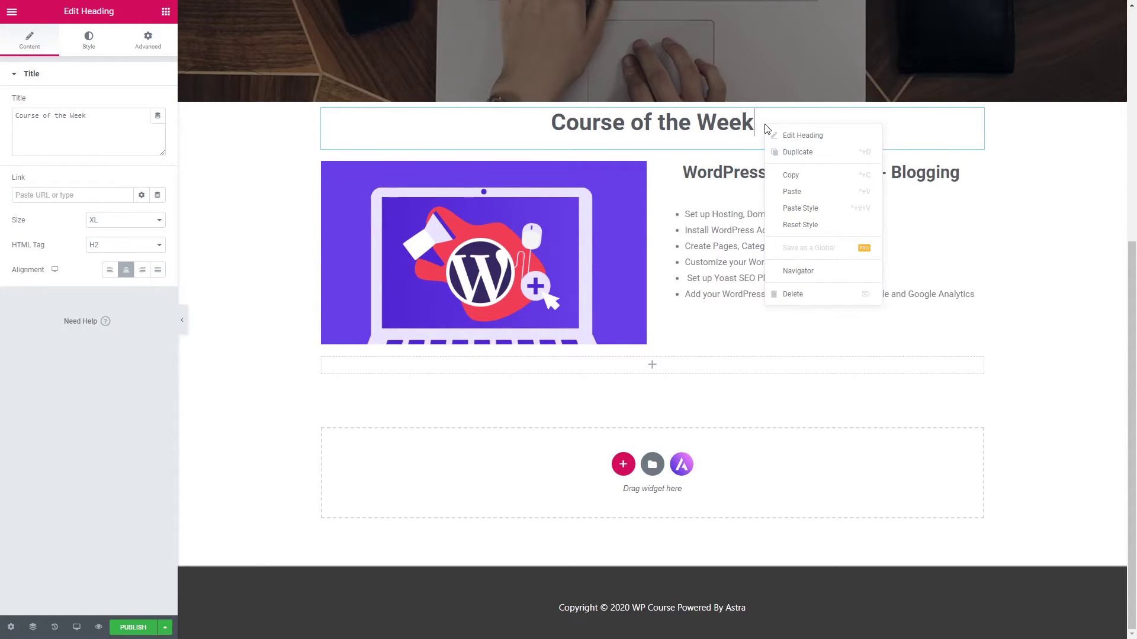
click(805, 152)
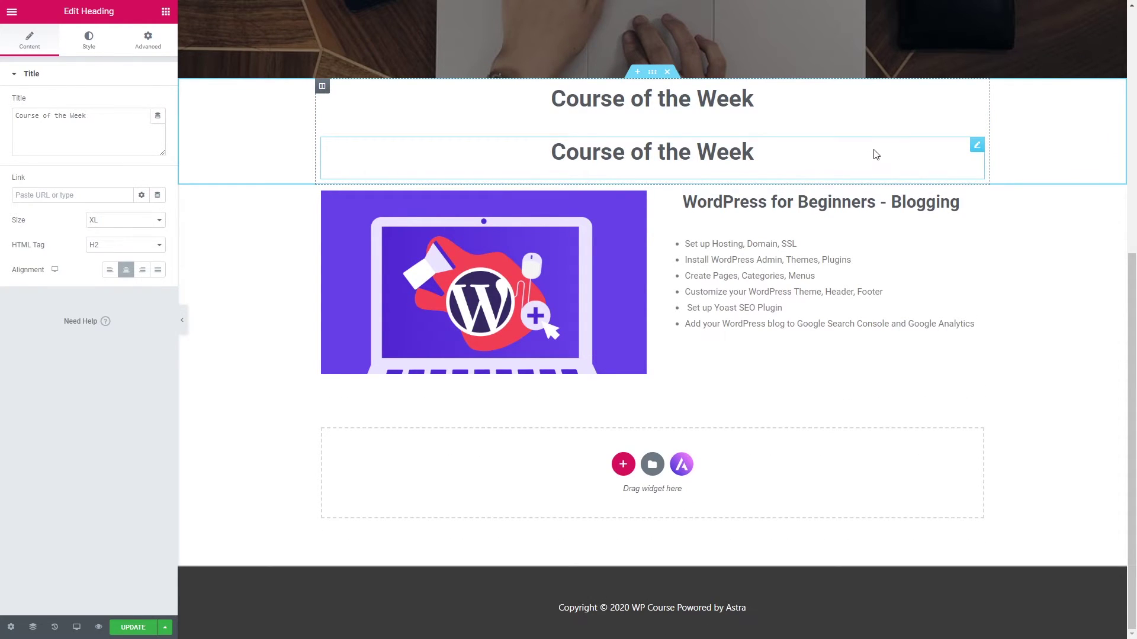
drag(977, 139, 925, 368)
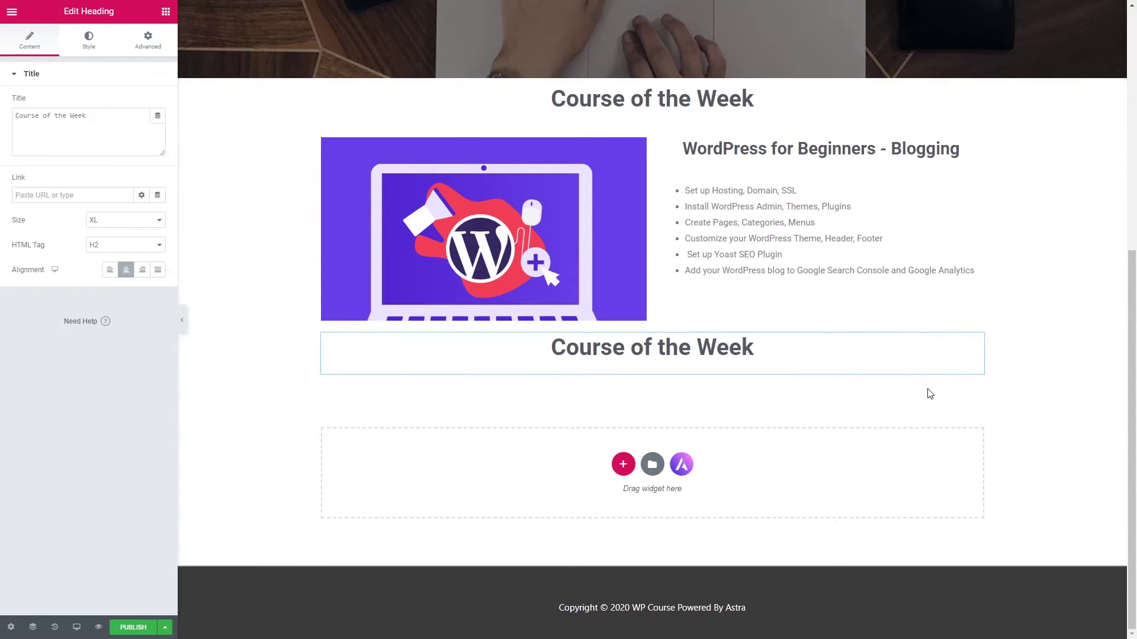
Change the copied heading's text to "Student Reviews" and add a section with four equal columns below it.
triple_click(666, 350)
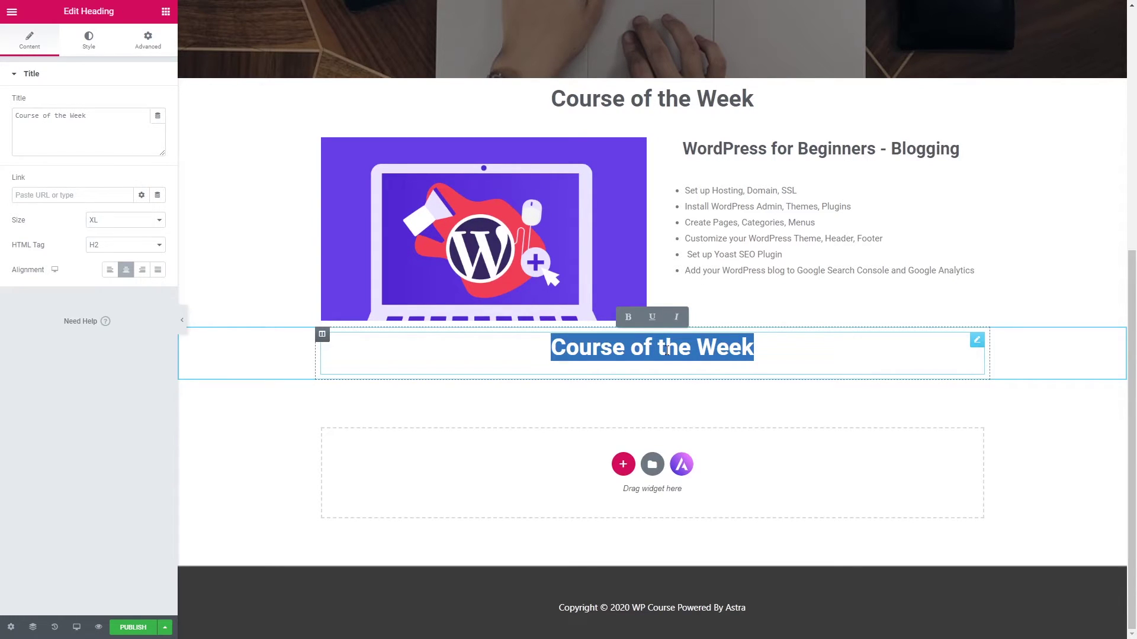
text(Student Reviews)
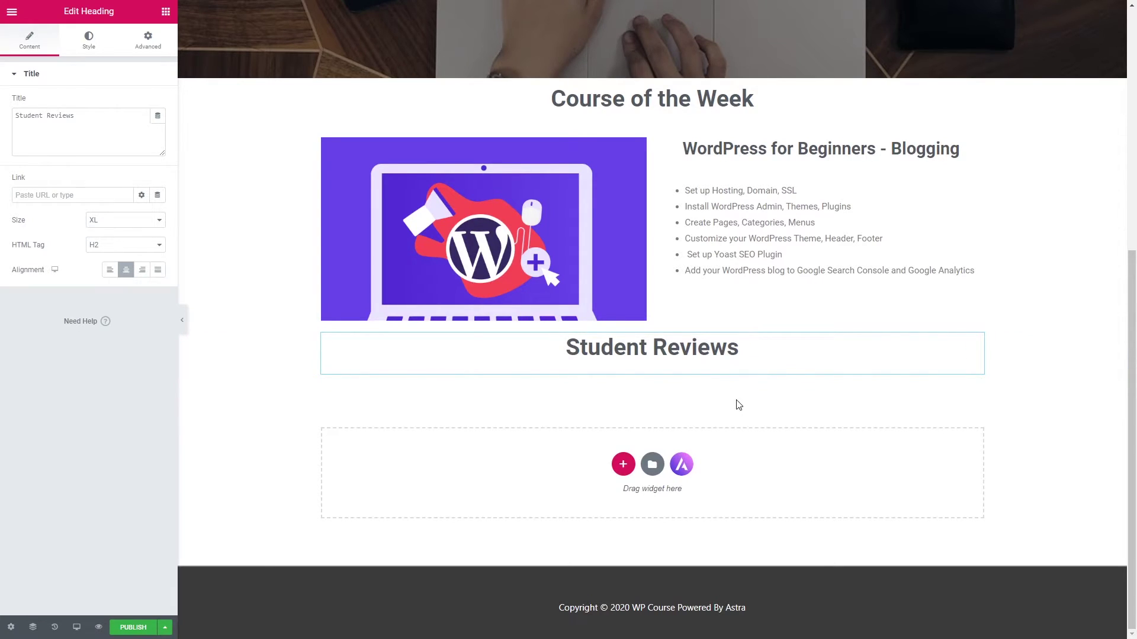
click(623, 466)
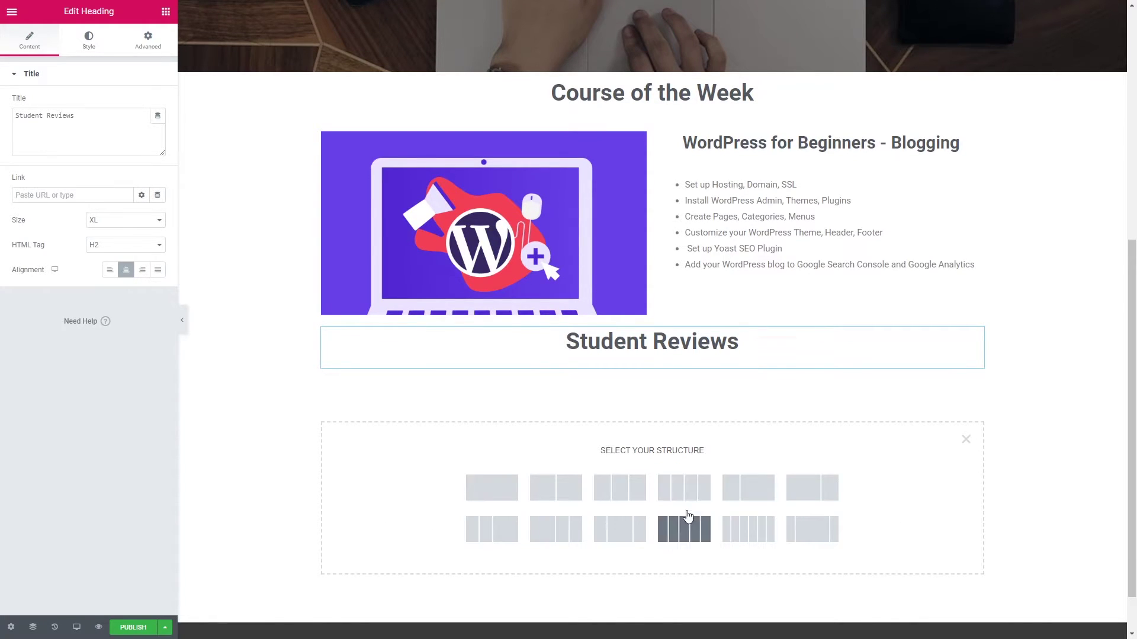
click(684, 489)
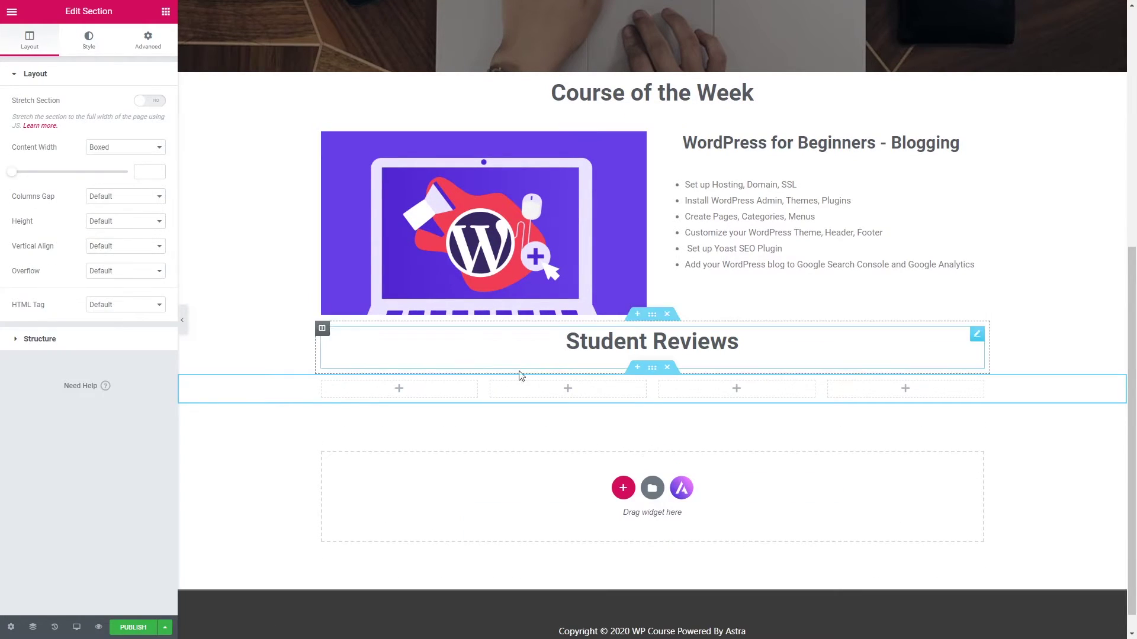
Add a Star Rating widget to the first of the four columns and center it.
click(166, 12)
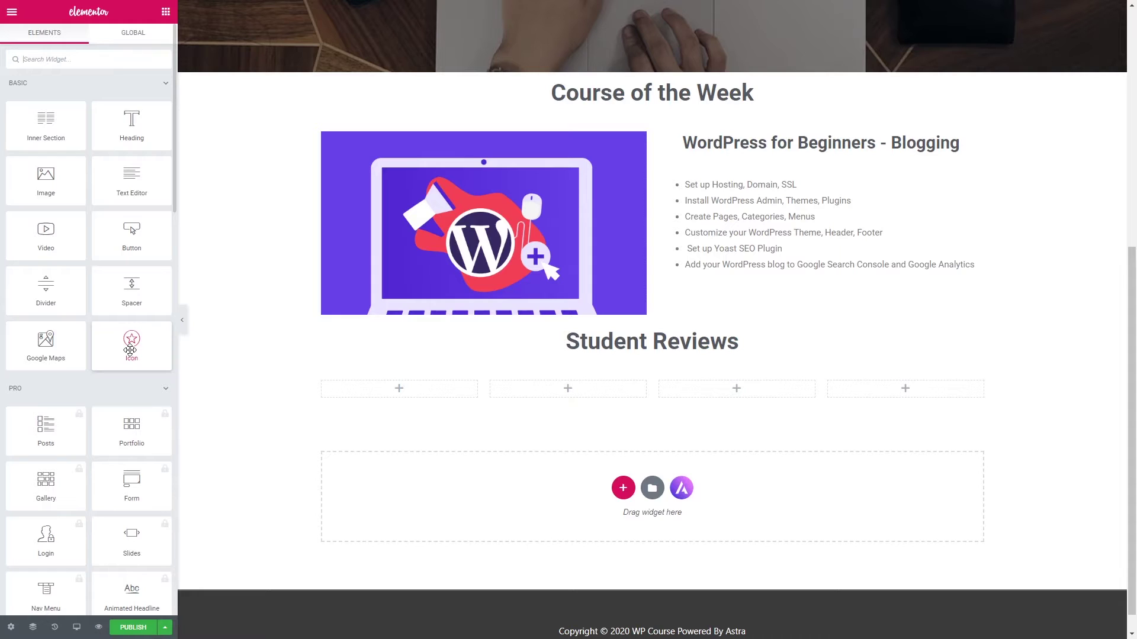
scroll(131, 352, down, 12)
scroll(131, 356, down, 3)
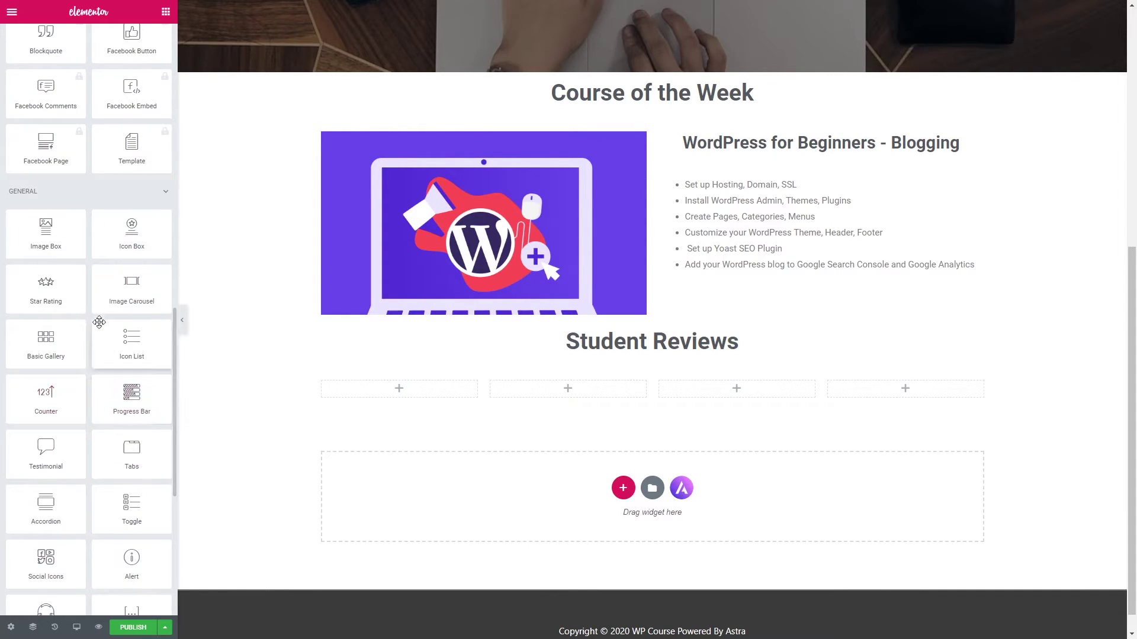
drag(74, 294, 419, 392)
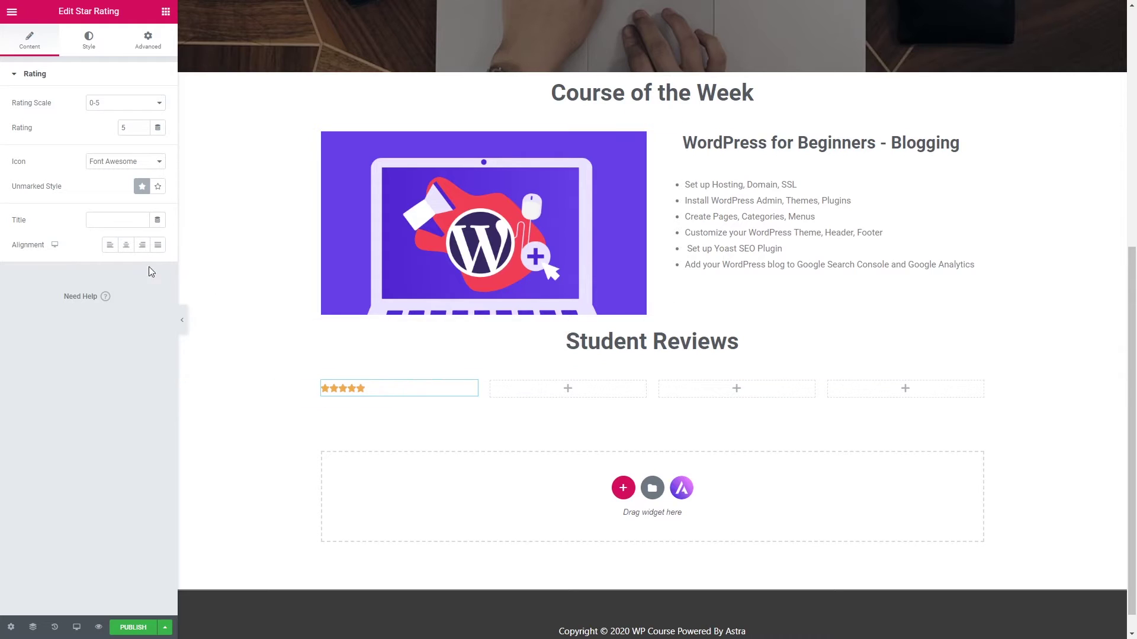
click(126, 247)
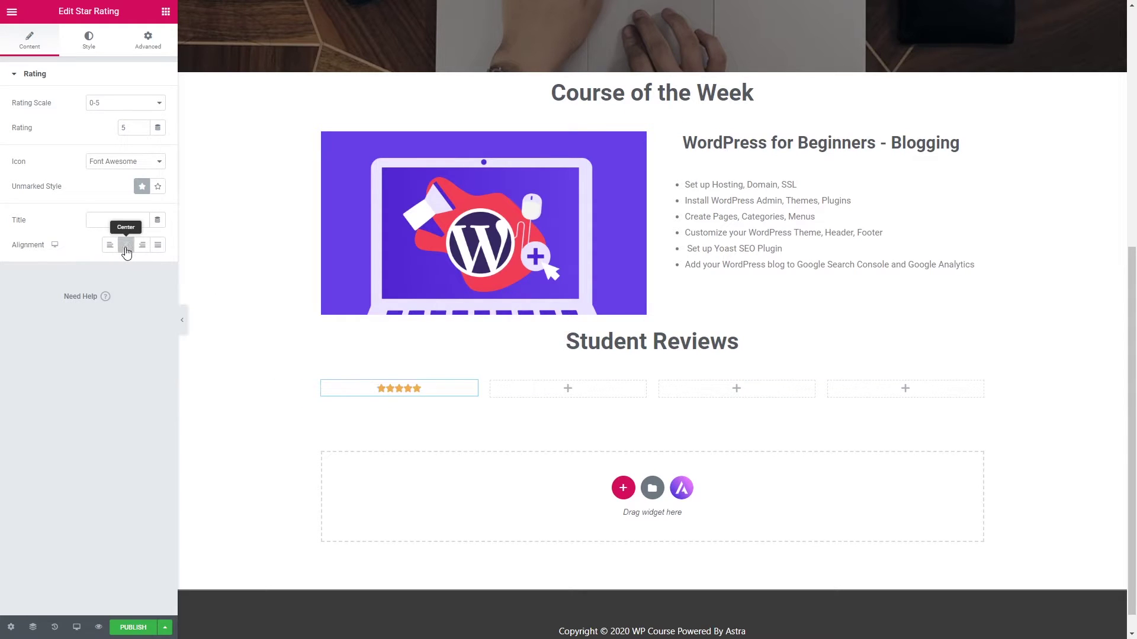
Copy the centered star rating and paste it into the second, third and fourth columns.
right_click(432, 390)
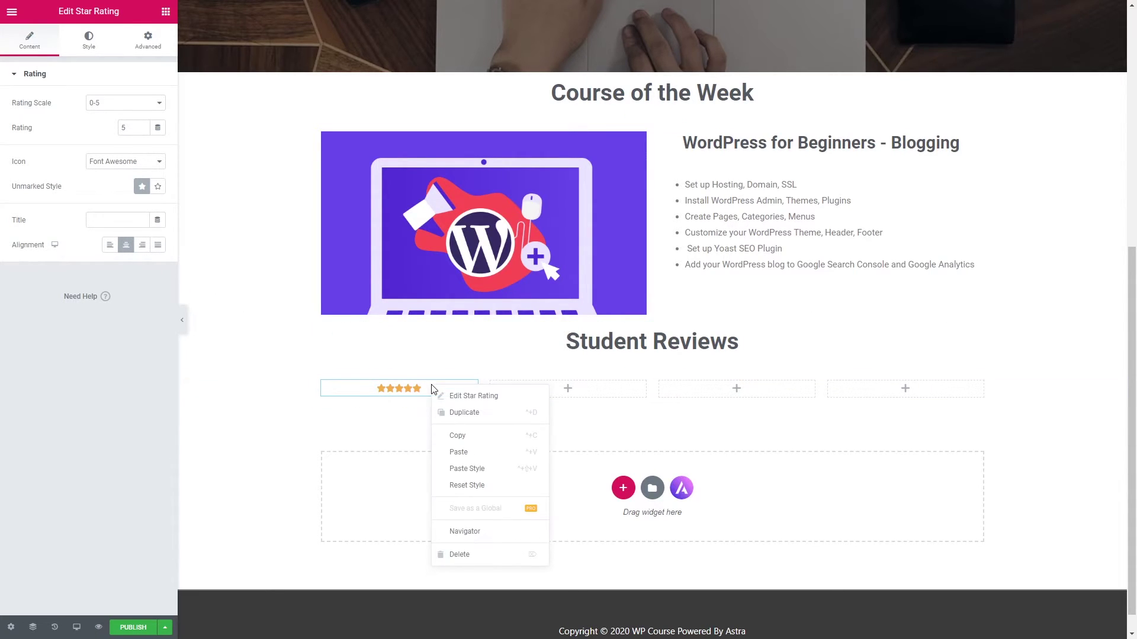
click(472, 439)
click(588, 394)
right_click(588, 394)
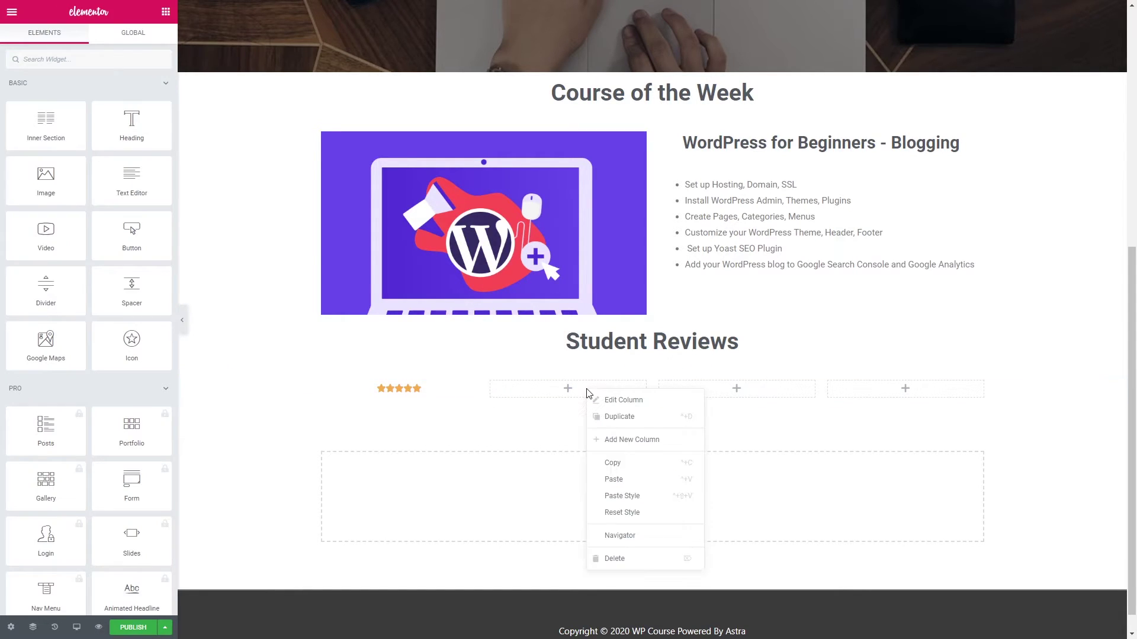
click(640, 479)
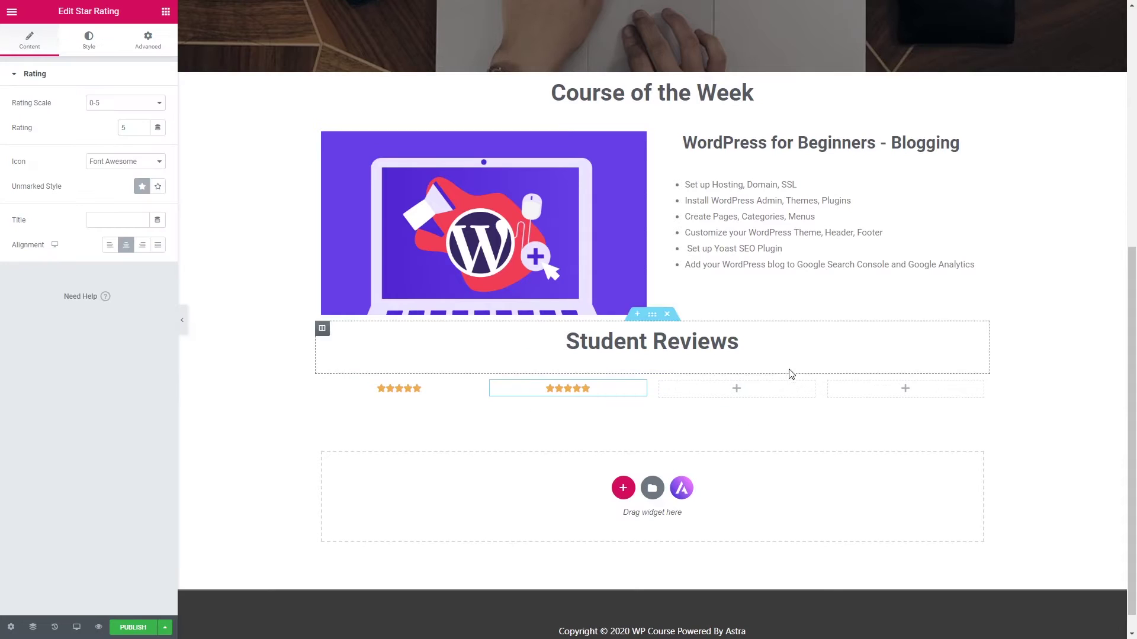
right_click(776, 393)
click(809, 484)
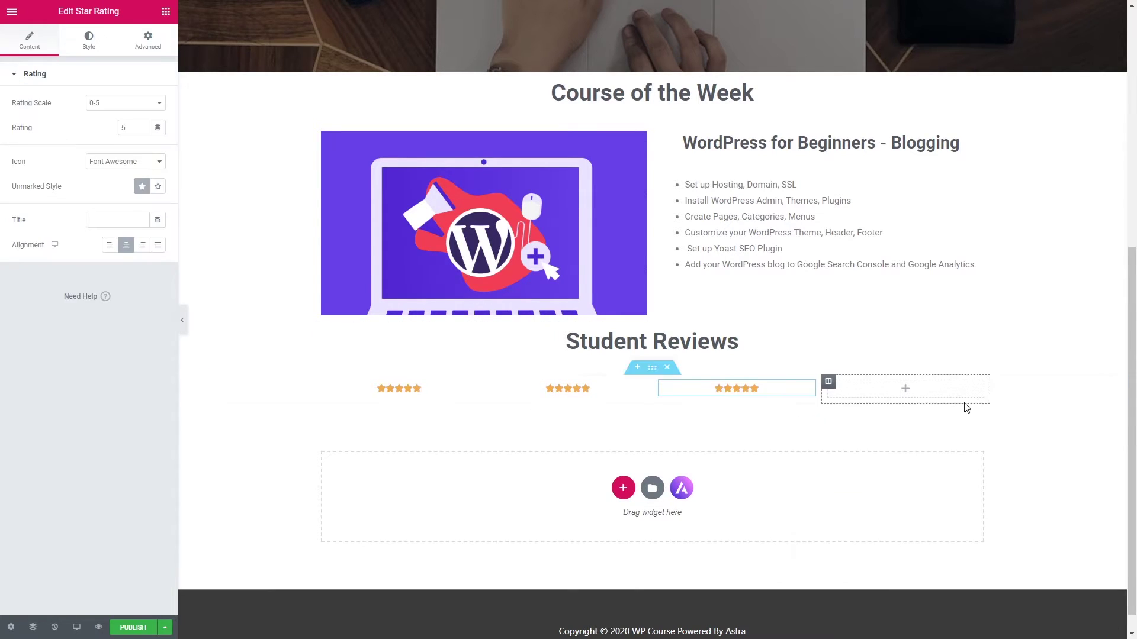
right_click(946, 394)
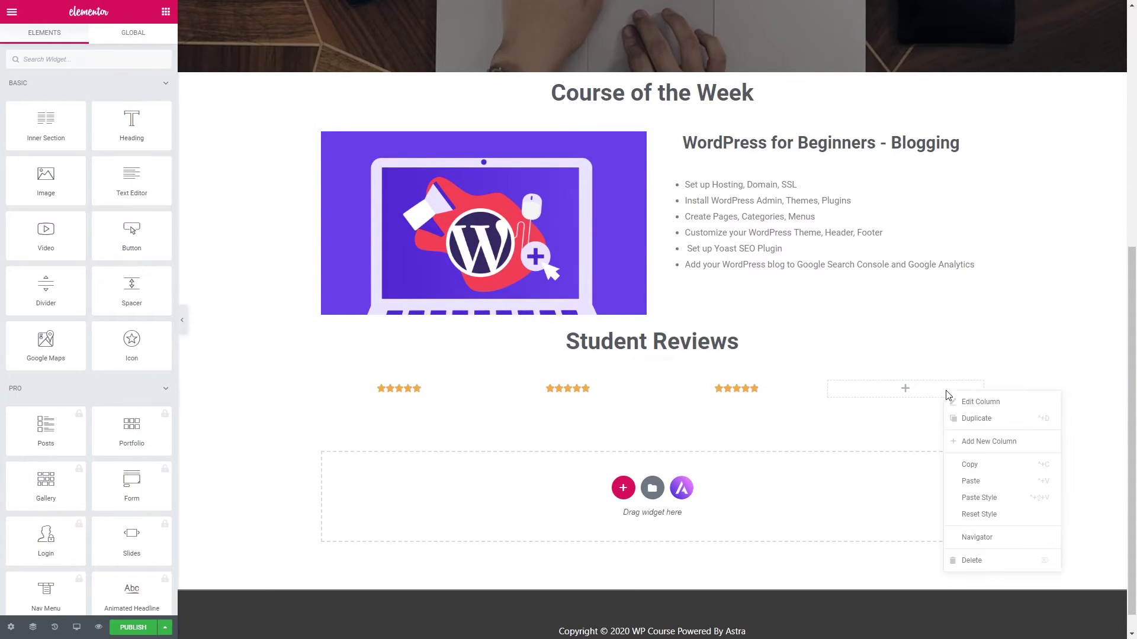
click(986, 481)
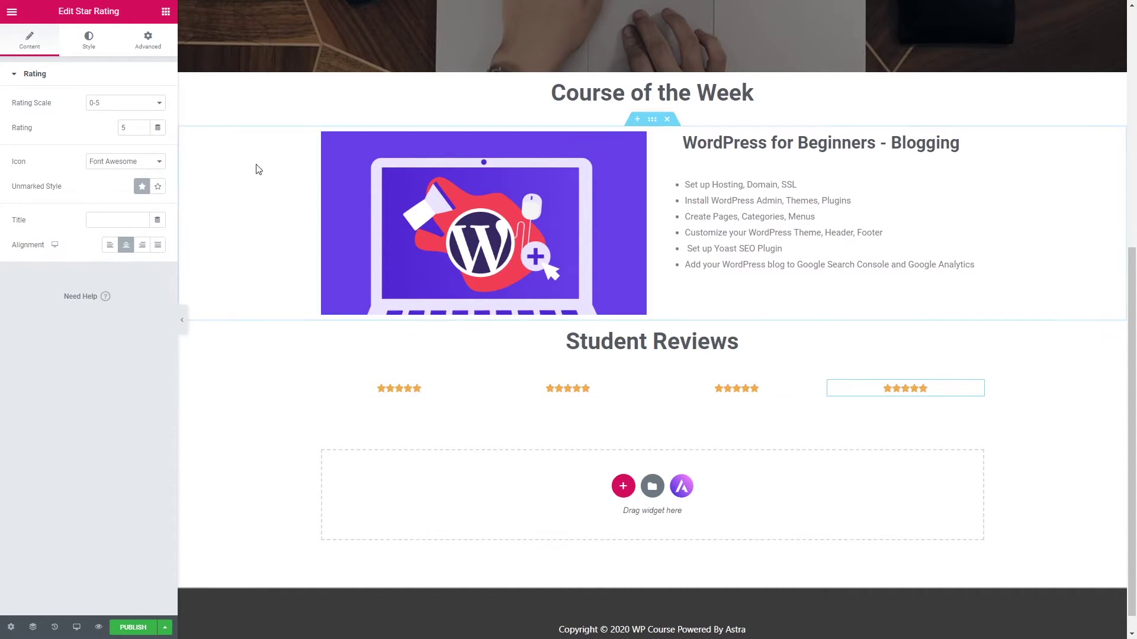
Add a Text Editor review starting "Amazing! Finally what I was looking for!" under the first star rating and paste copies into the other three columns.
click(164, 13)
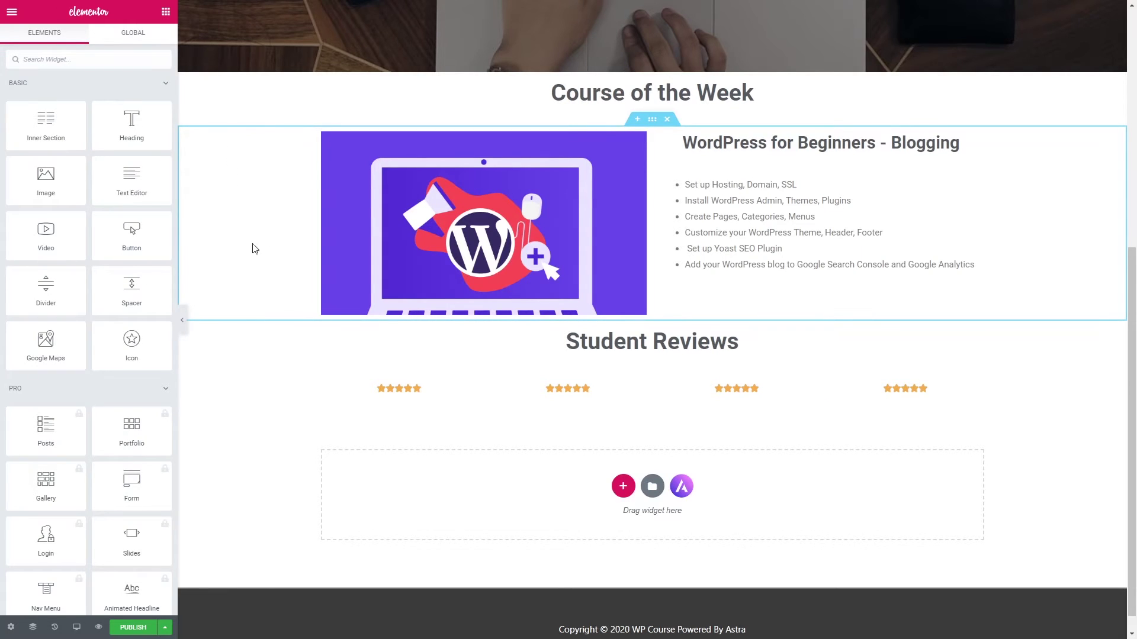
drag(136, 186, 427, 399)
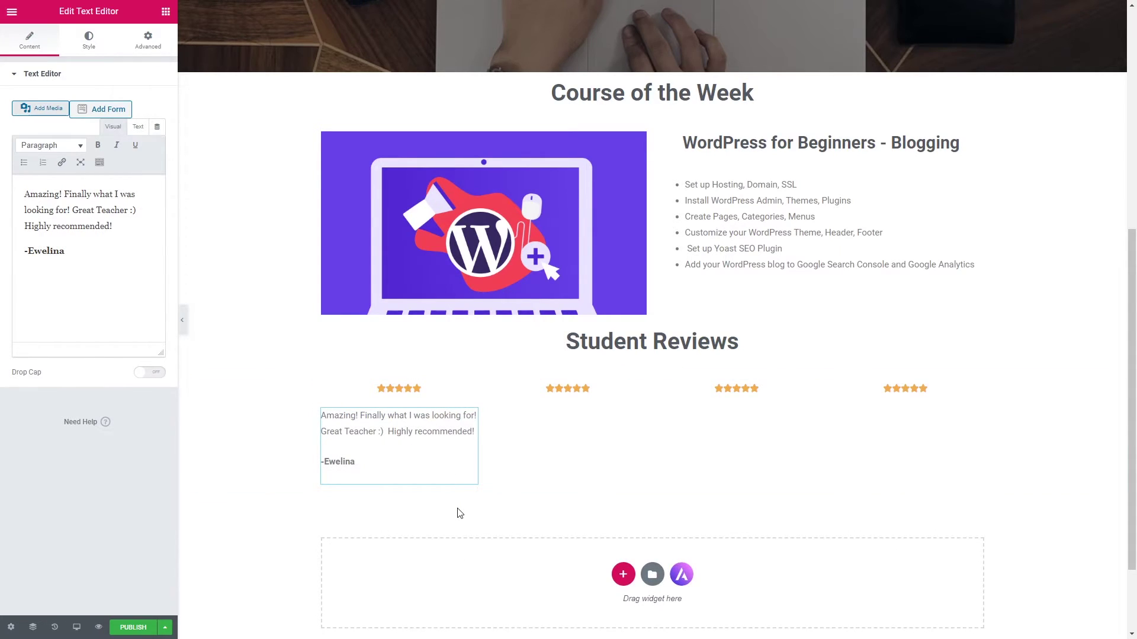
right_click(422, 430)
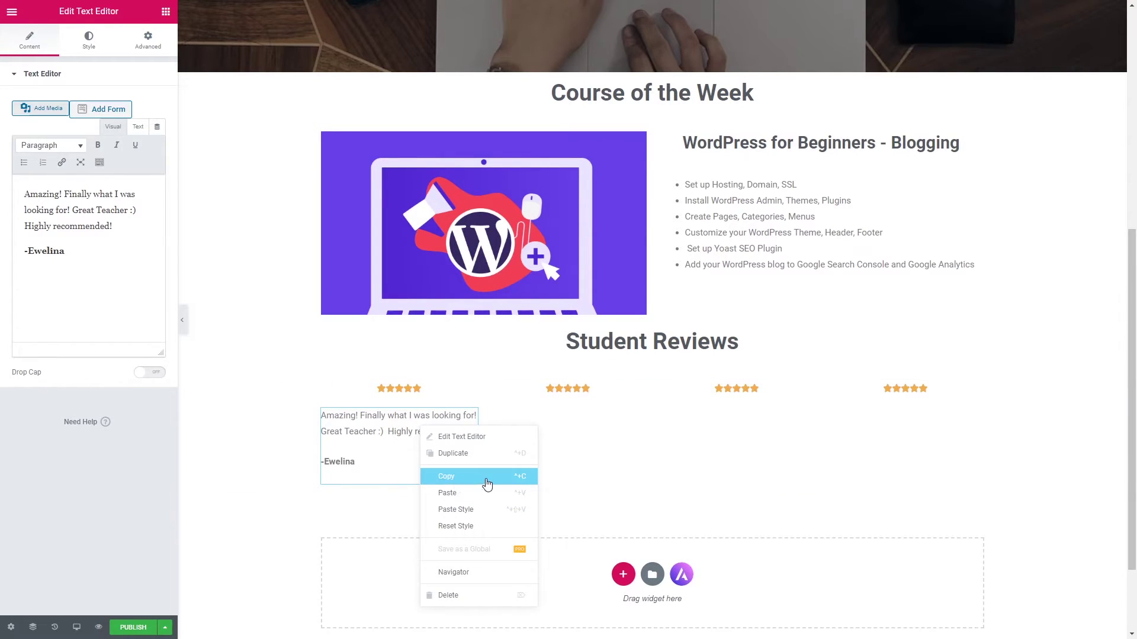
click(450, 475)
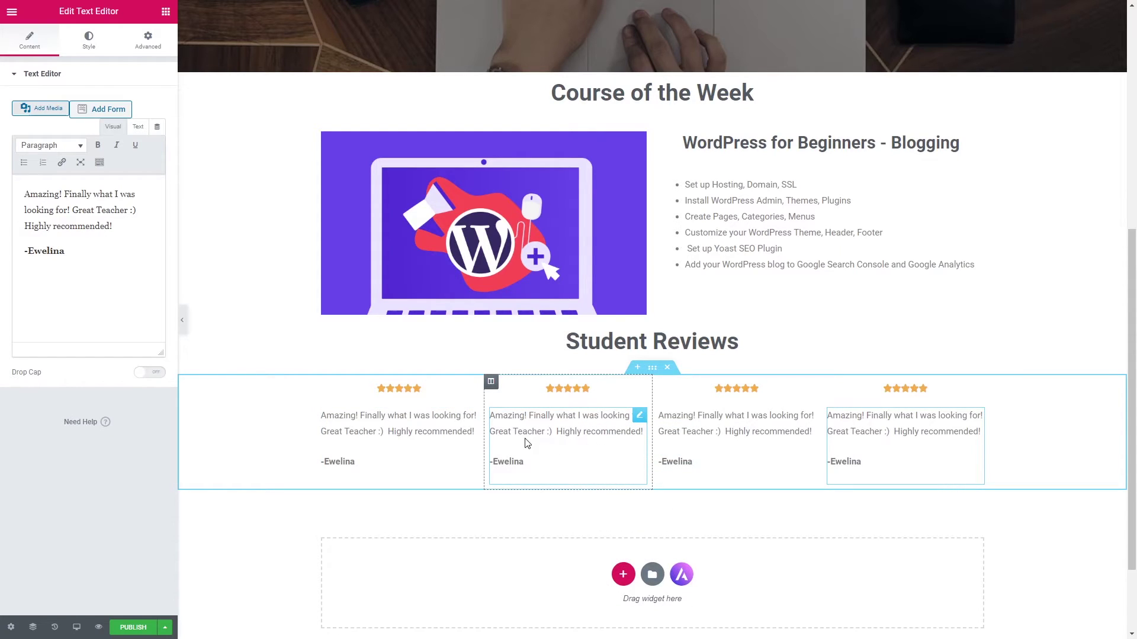
triple_click(517, 429)
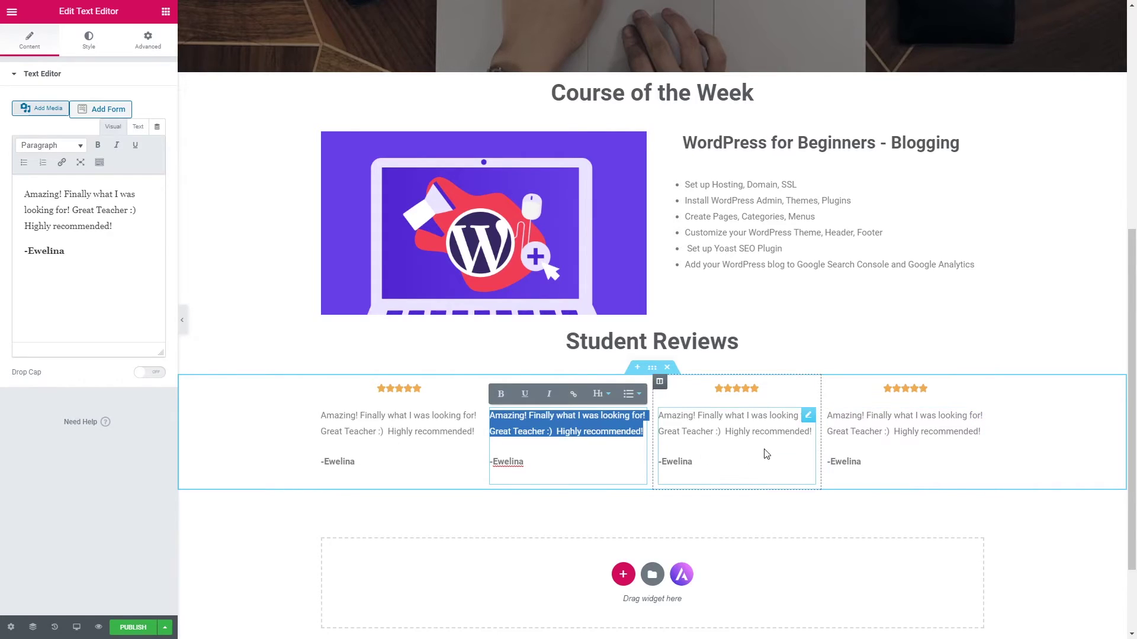
click(487, 519)
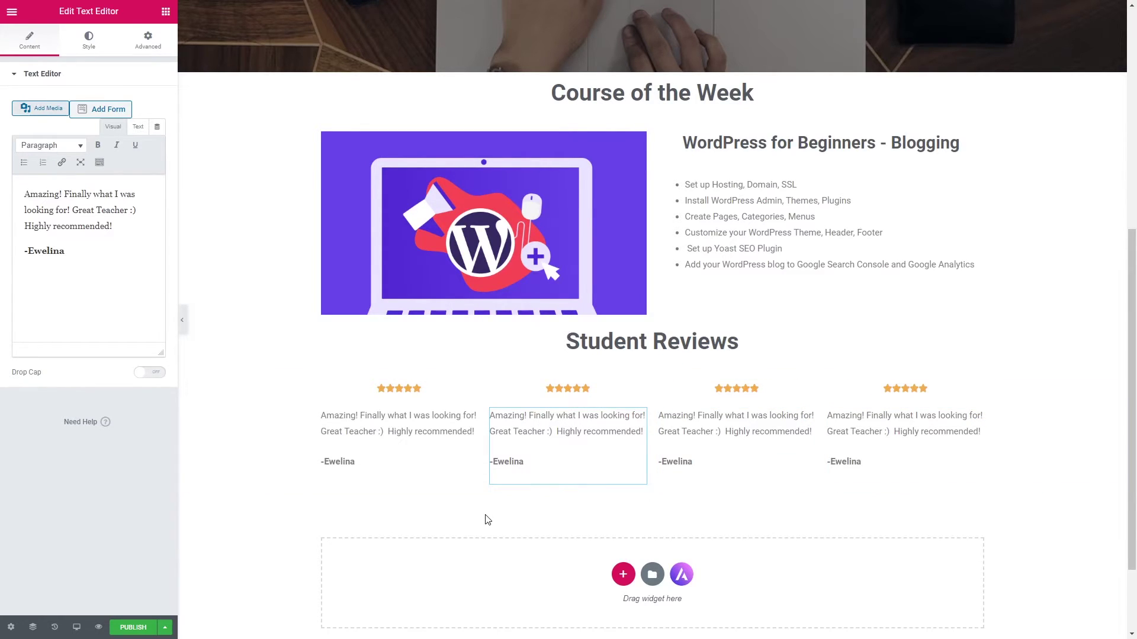
Add a new single-column section below the student reviews.
click(166, 11)
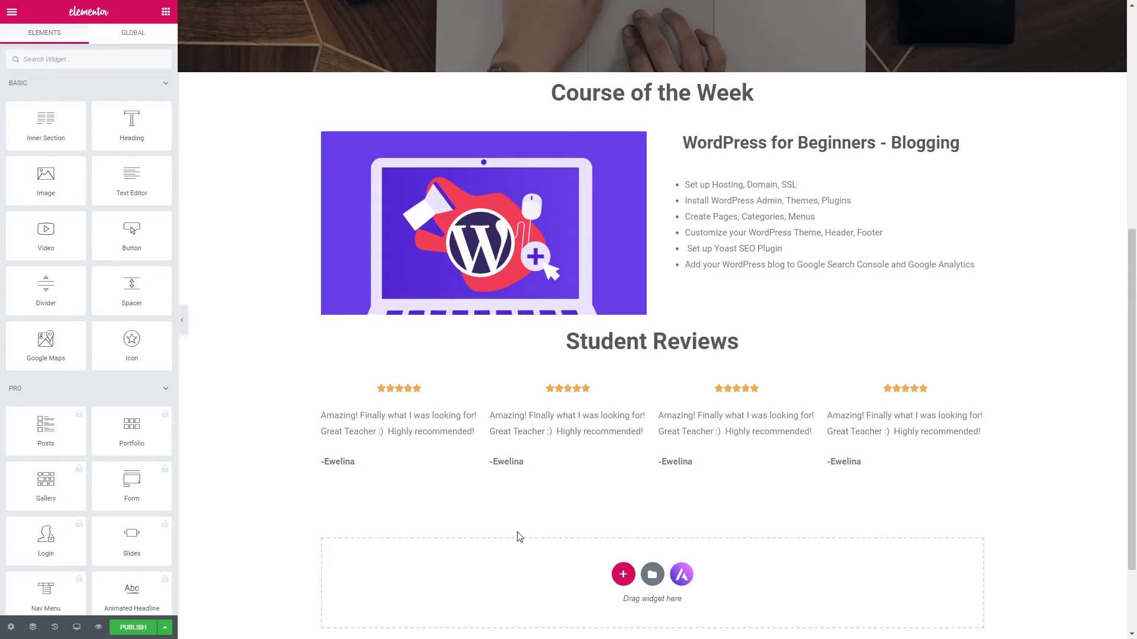
click(621, 582)
scroll(620, 587, down, 3)
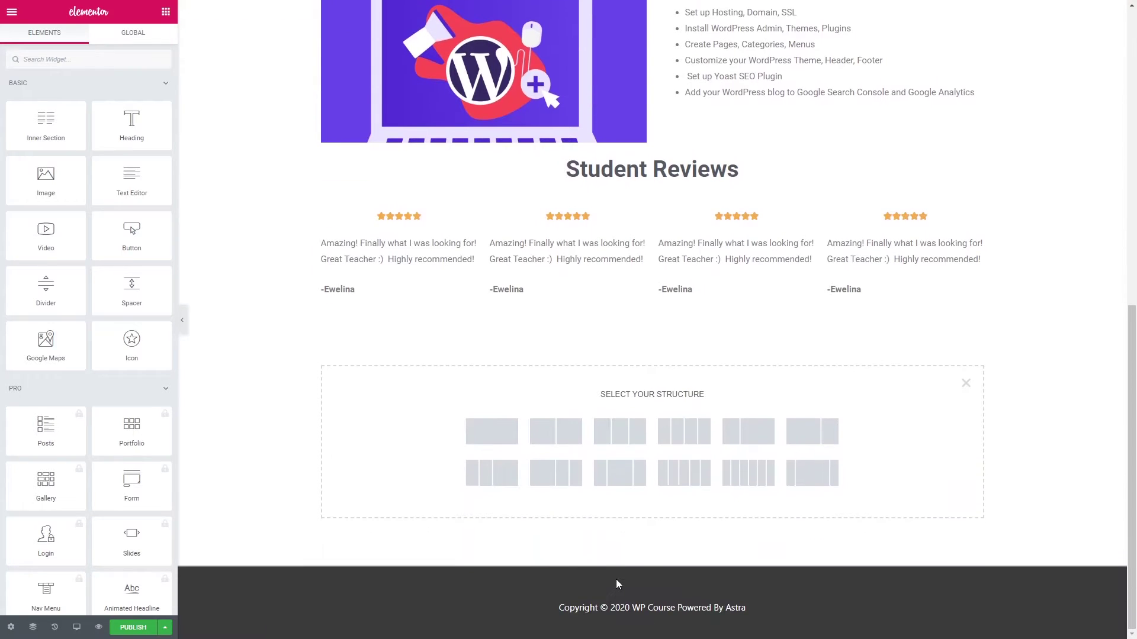
click(484, 438)
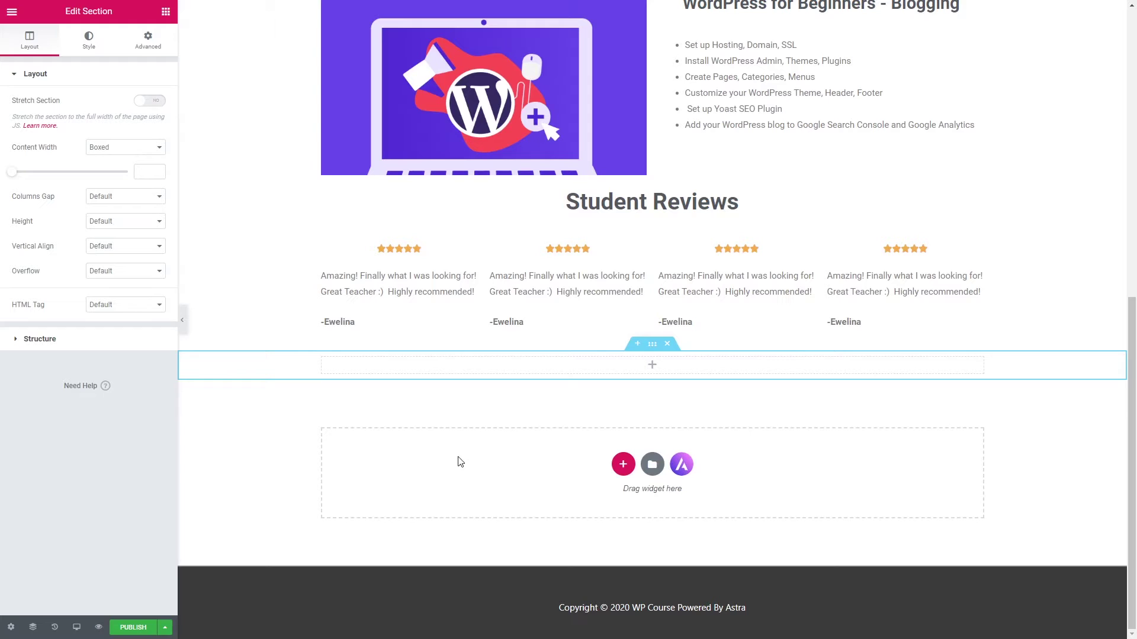
Add a Heading widget with the text "Start Learning" to the new section below the reviews.
click(166, 13)
drag(152, 139, 681, 367)
triple_click(503, 349)
text(Start Learning)
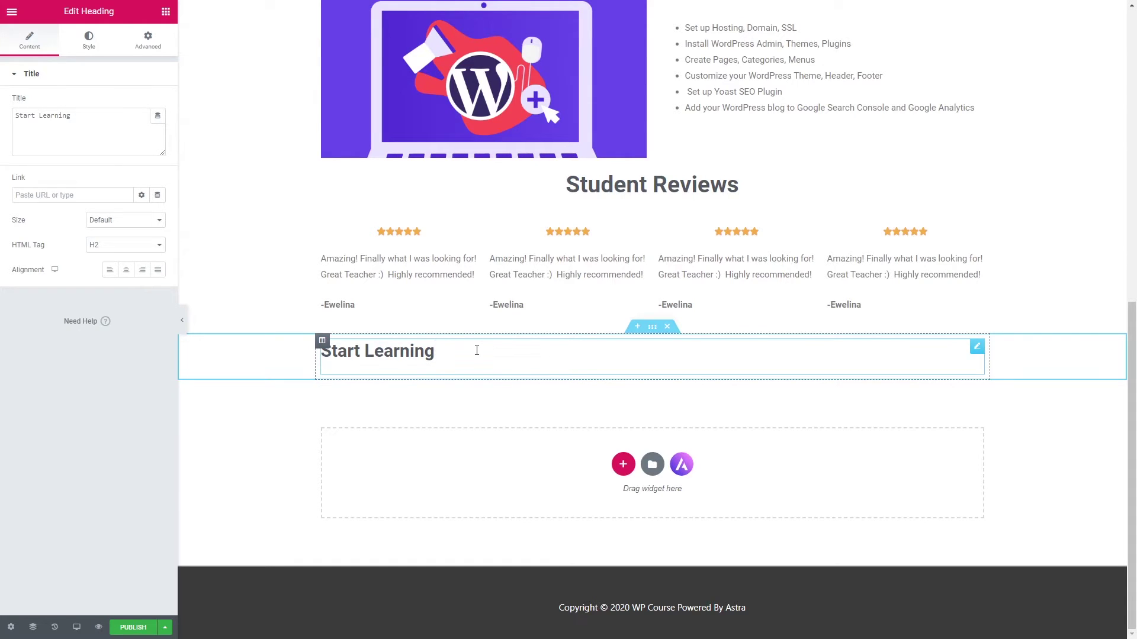
triple_click(391, 353)
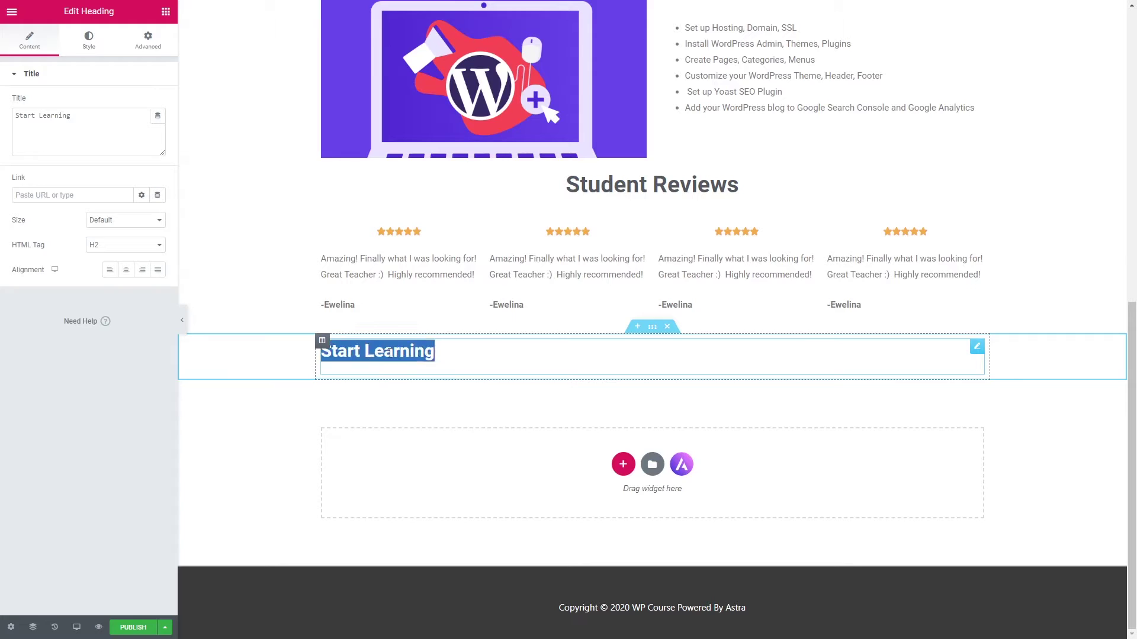
Center the "Start Learning" heading and set its size to XL.
click(485, 355)
click(126, 270)
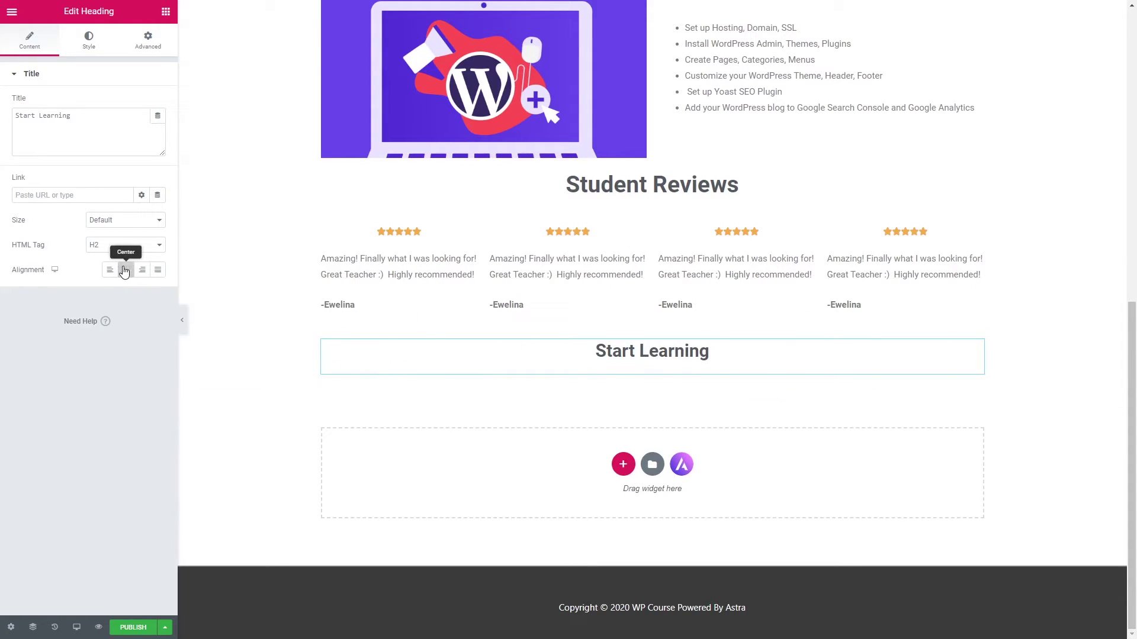
click(156, 221)
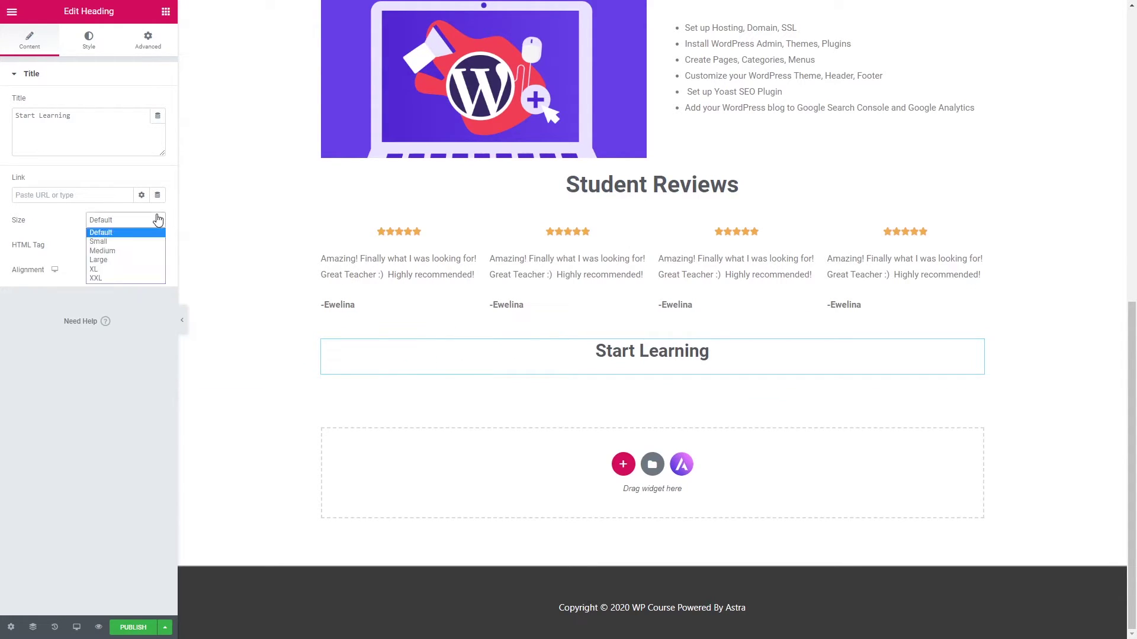
click(134, 269)
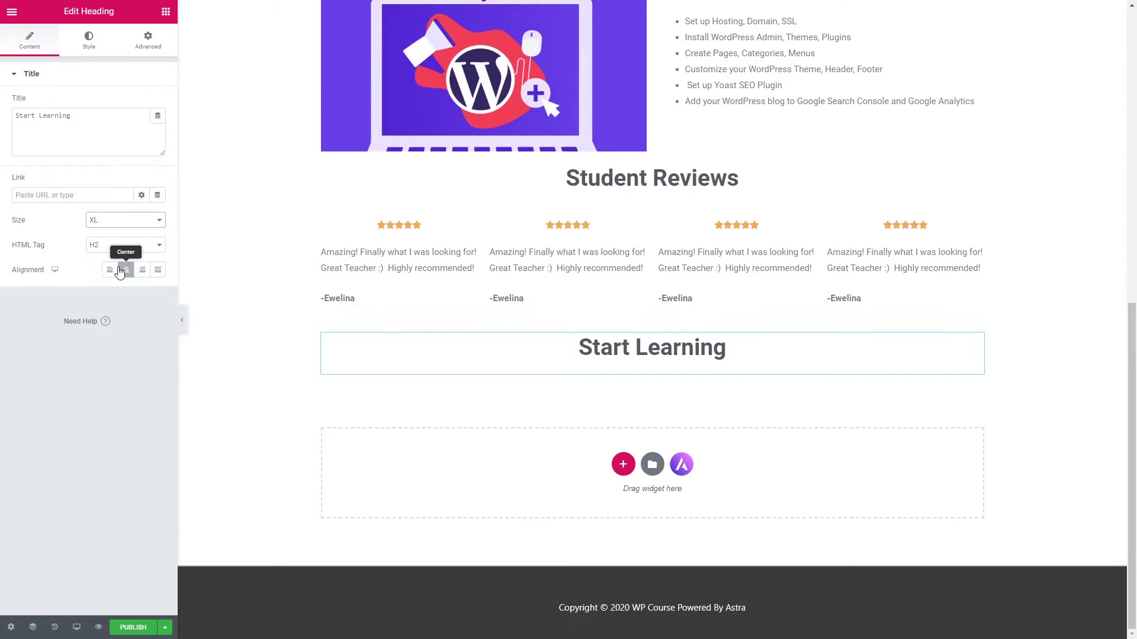
click(728, 356)
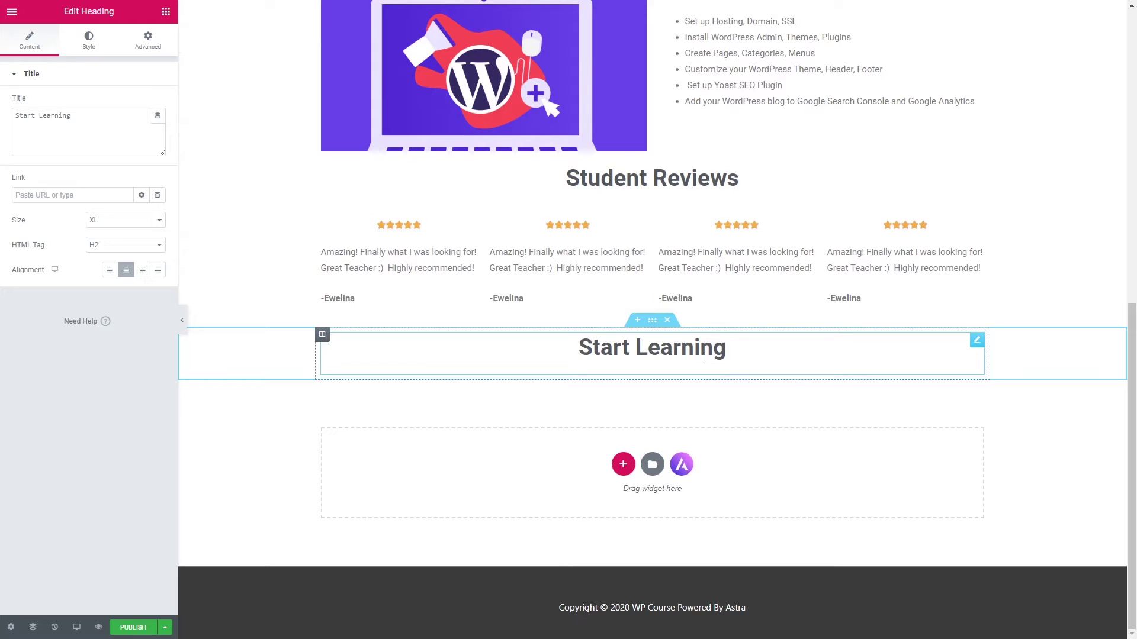
Add a two-column section below the "Start Learning" heading and set the media library photo of hands on a laptop as the first column's background.
click(619, 463)
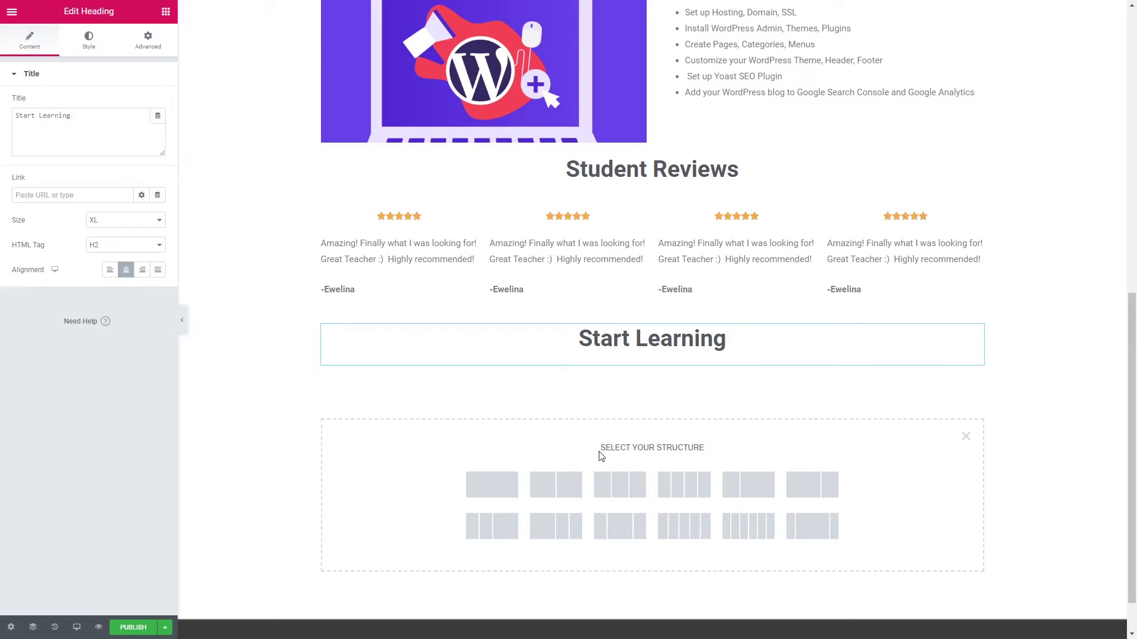
click(556, 487)
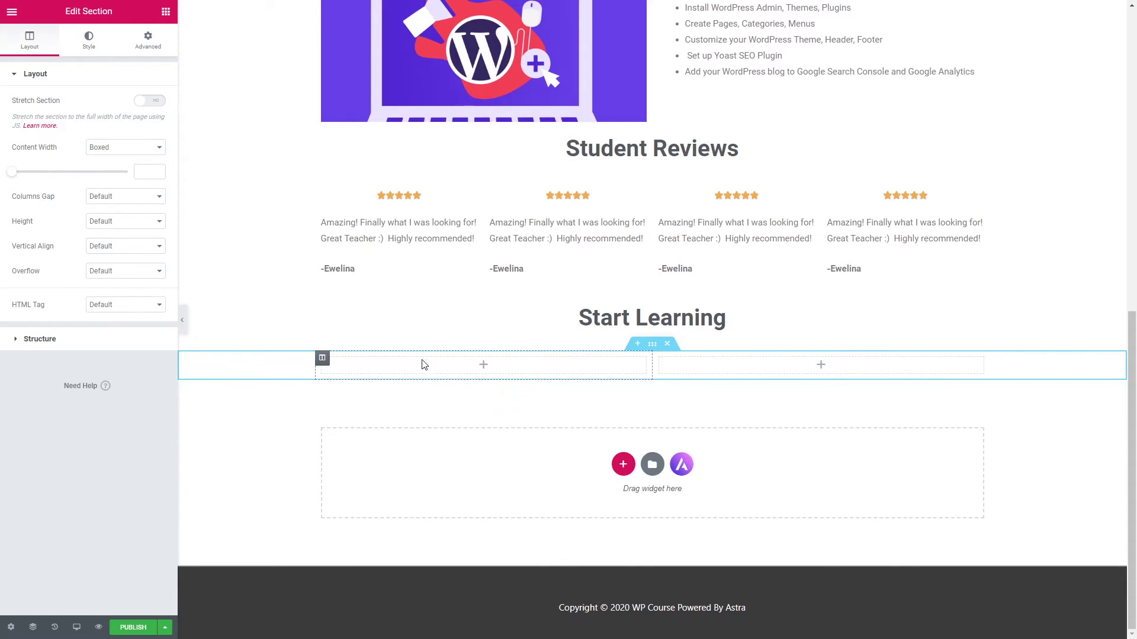
click(322, 359)
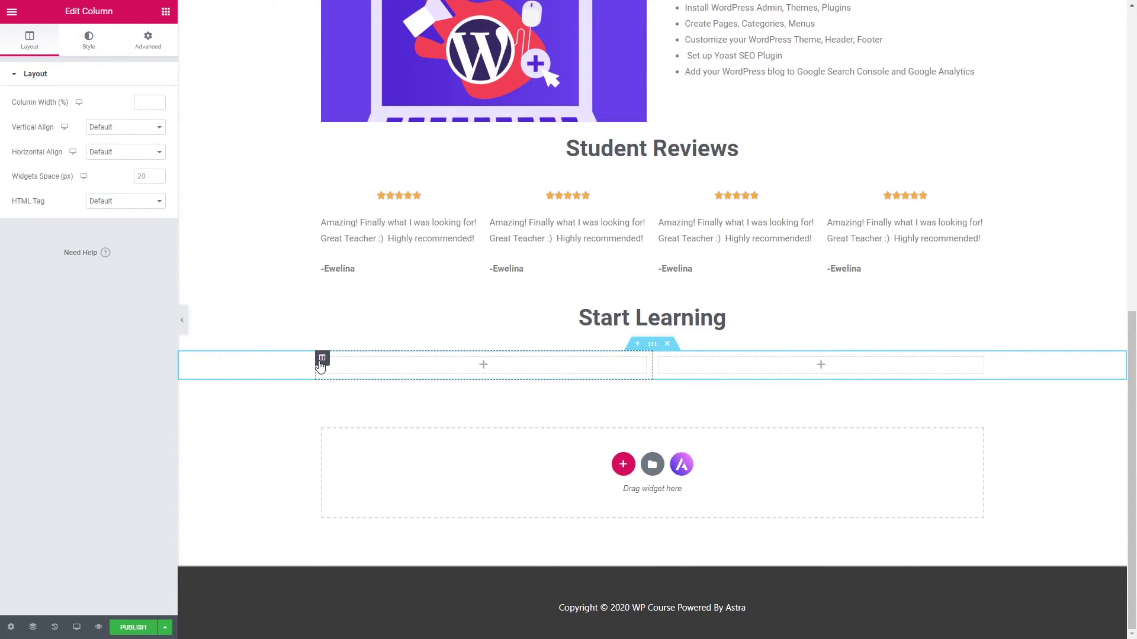
click(93, 45)
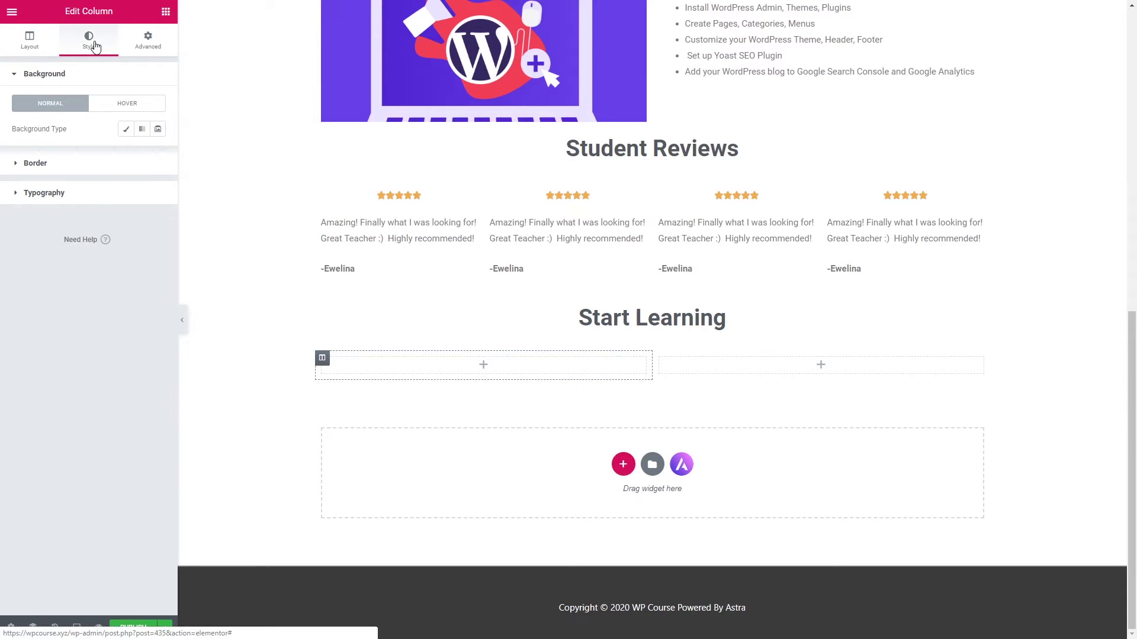
click(127, 130)
click(116, 203)
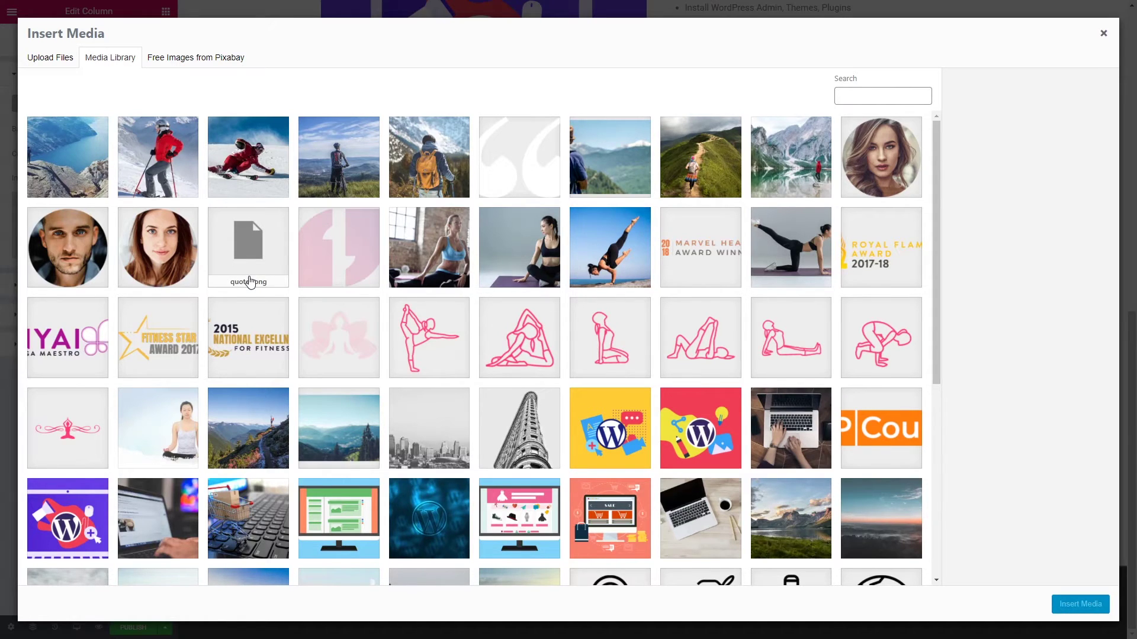
scroll(249, 281, down, 2)
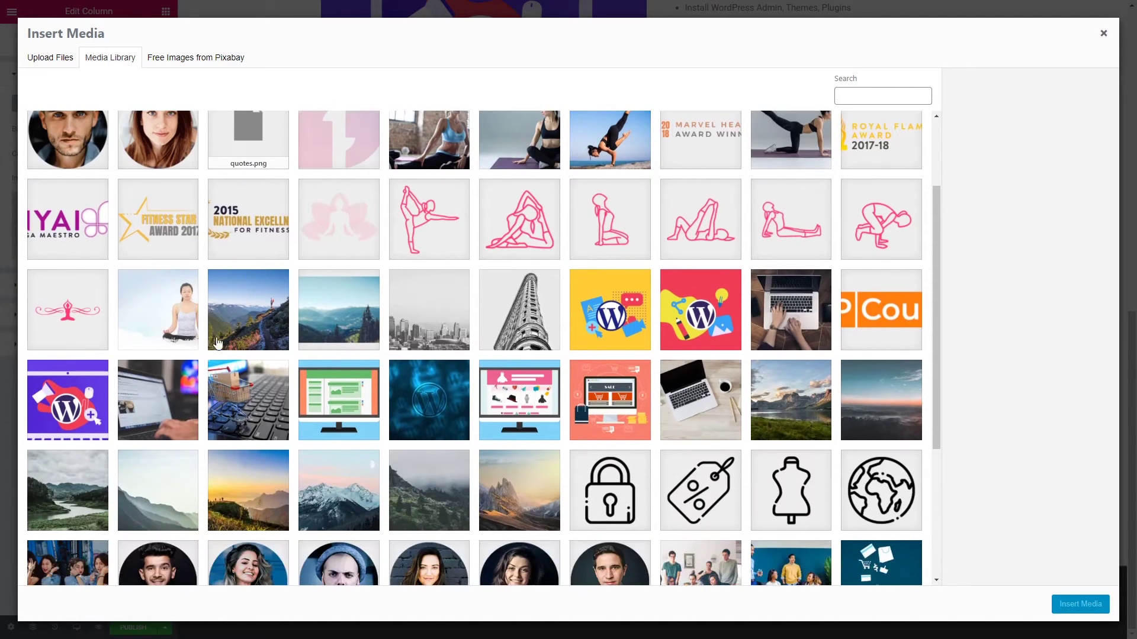
click(159, 395)
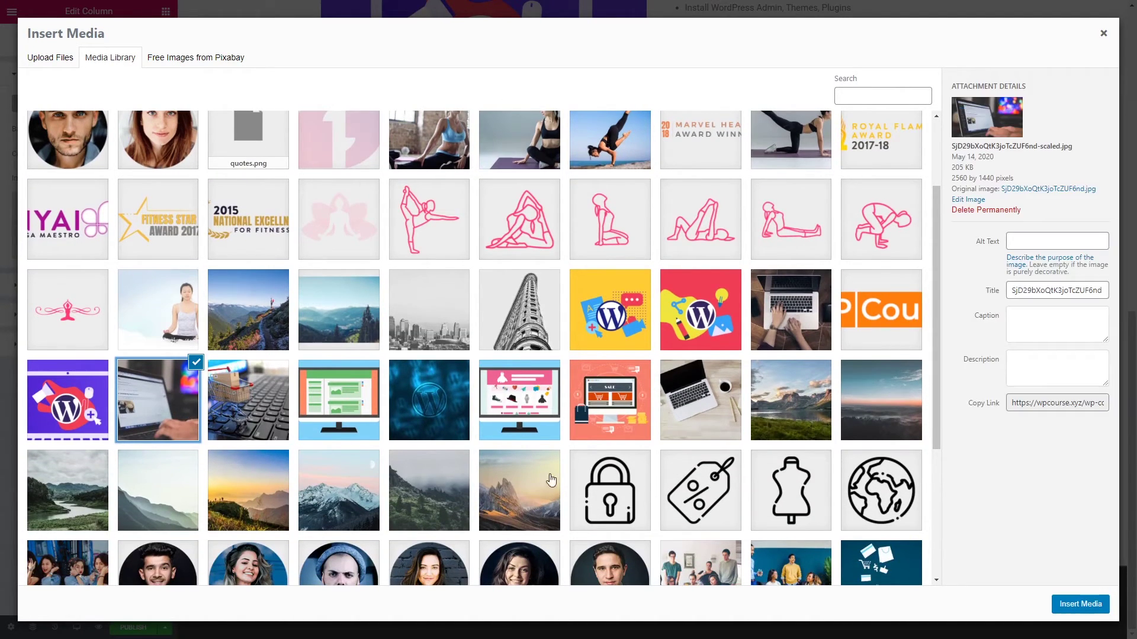
click(1081, 604)
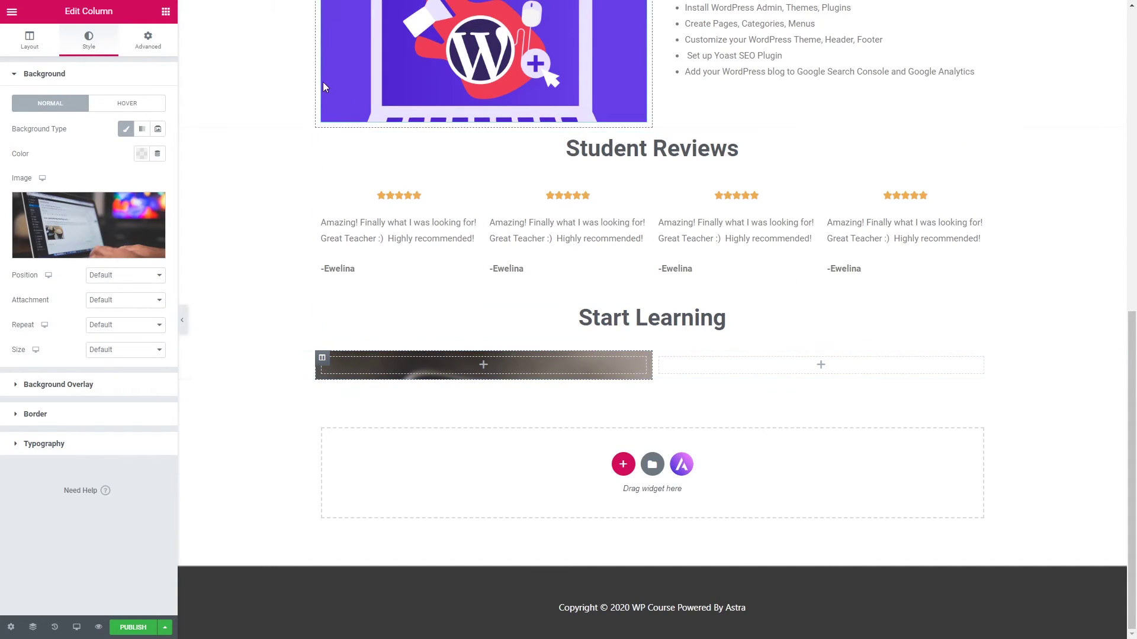
Add a centered Heading widget with the text "WordPress" to the column with the laptop photo.
click(165, 12)
drag(132, 124, 462, 372)
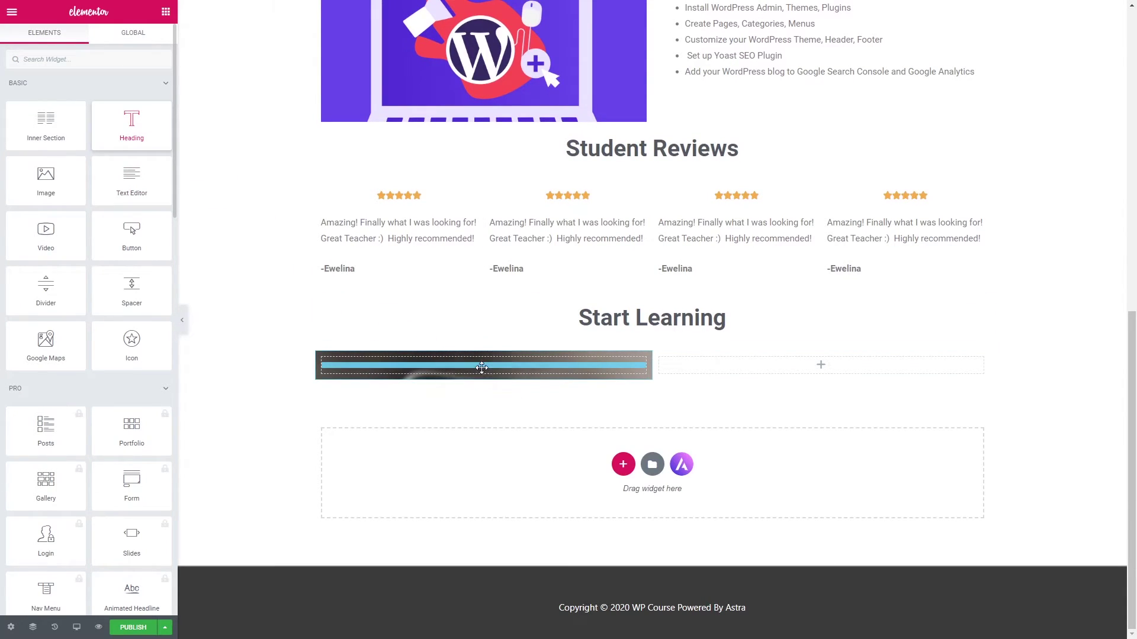
drag(323, 351, 546, 350)
text(WordPress)
click(123, 270)
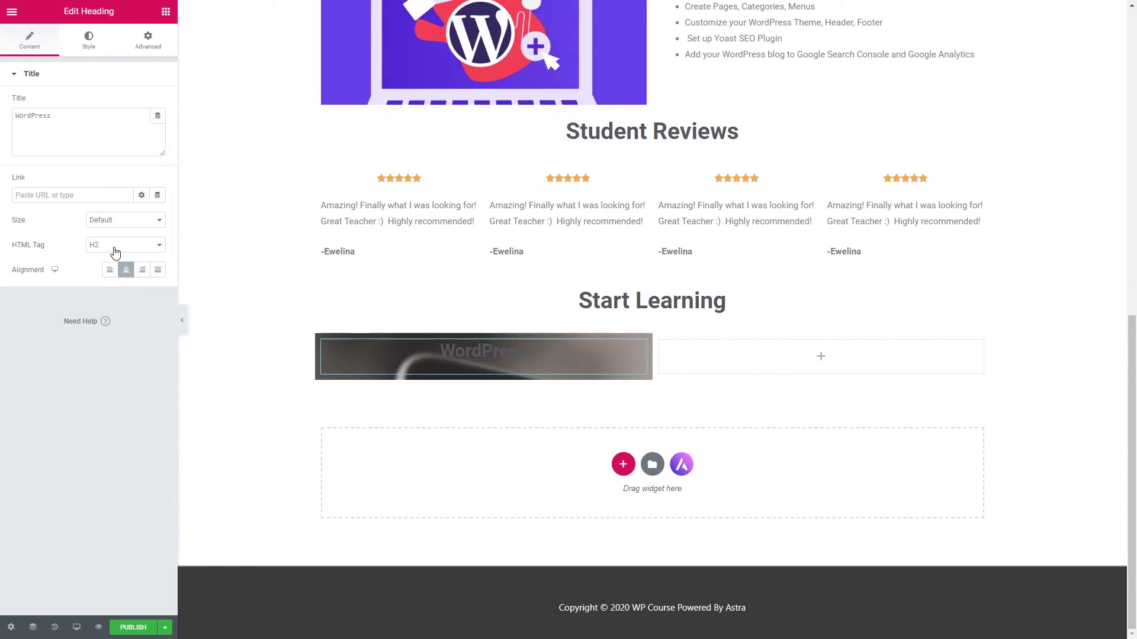
Set the text color of the "WordPress" heading to white.
click(94, 49)
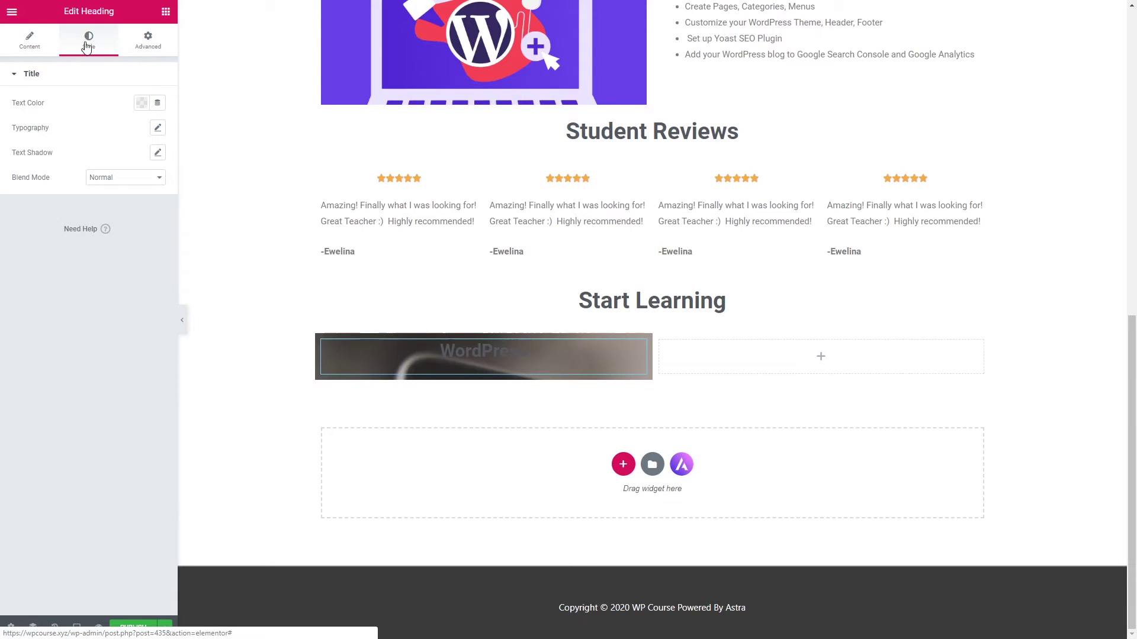
click(141, 103)
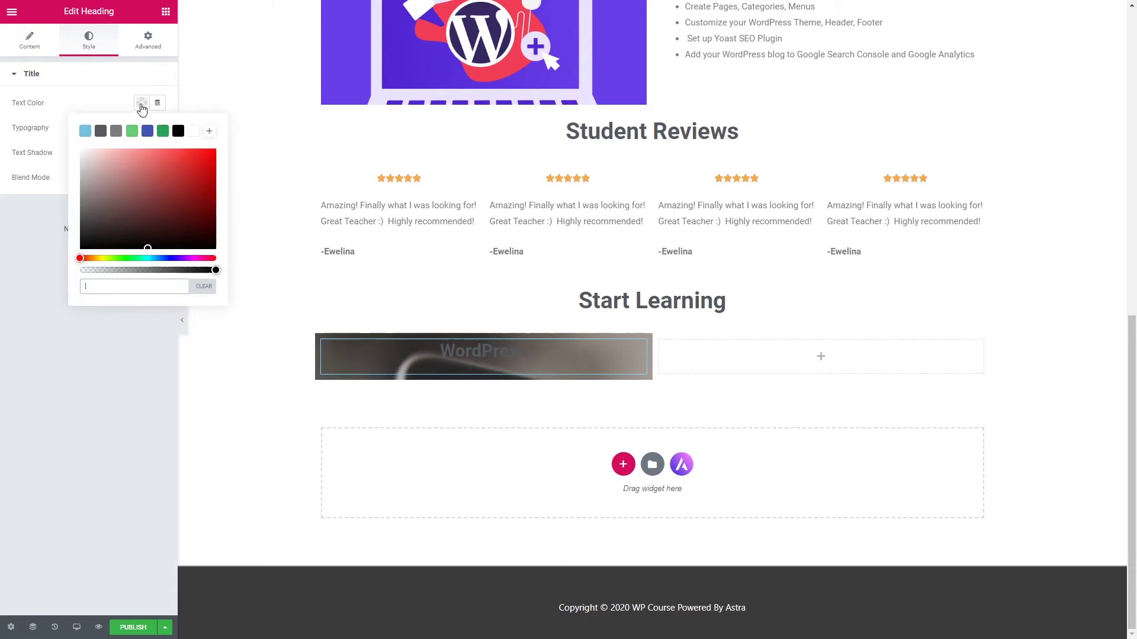
drag(140, 197, 64, 127)
click(95, 364)
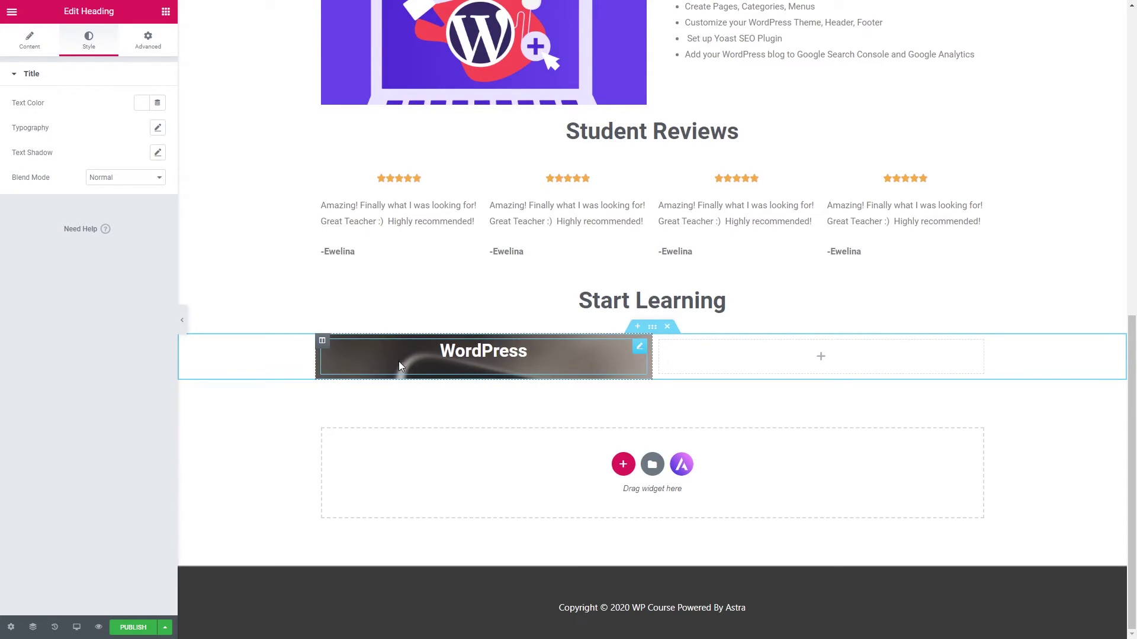
Set the "WordPress" column's padding to 150 px top and bottom and, with the values unlinked, 50 px right and left.
click(322, 344)
click(154, 46)
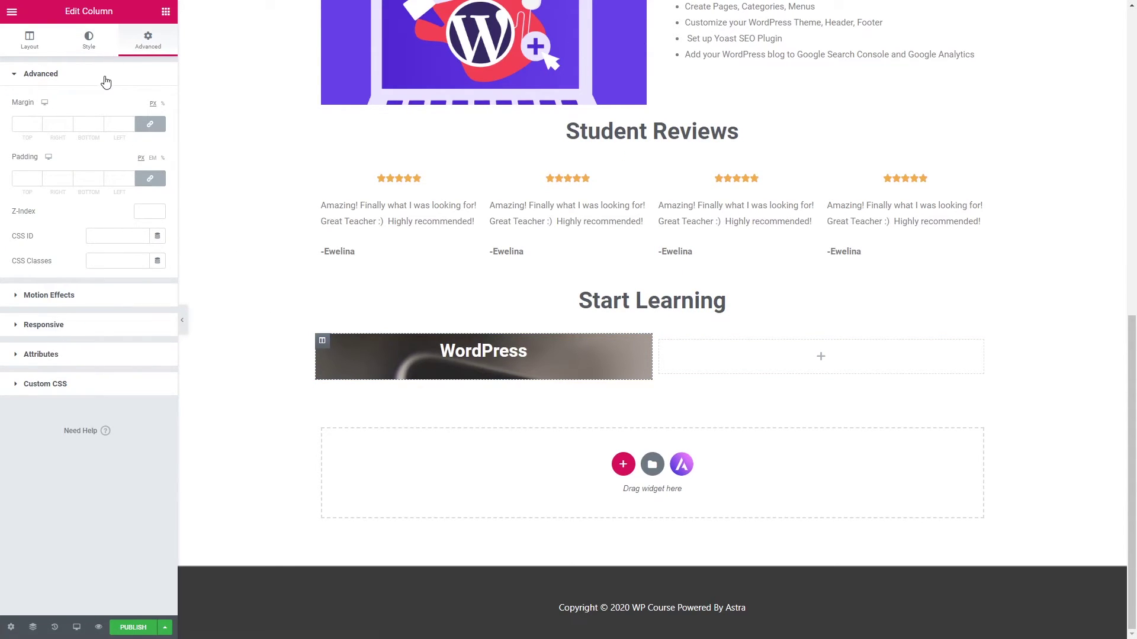
click(29, 177)
text(150)
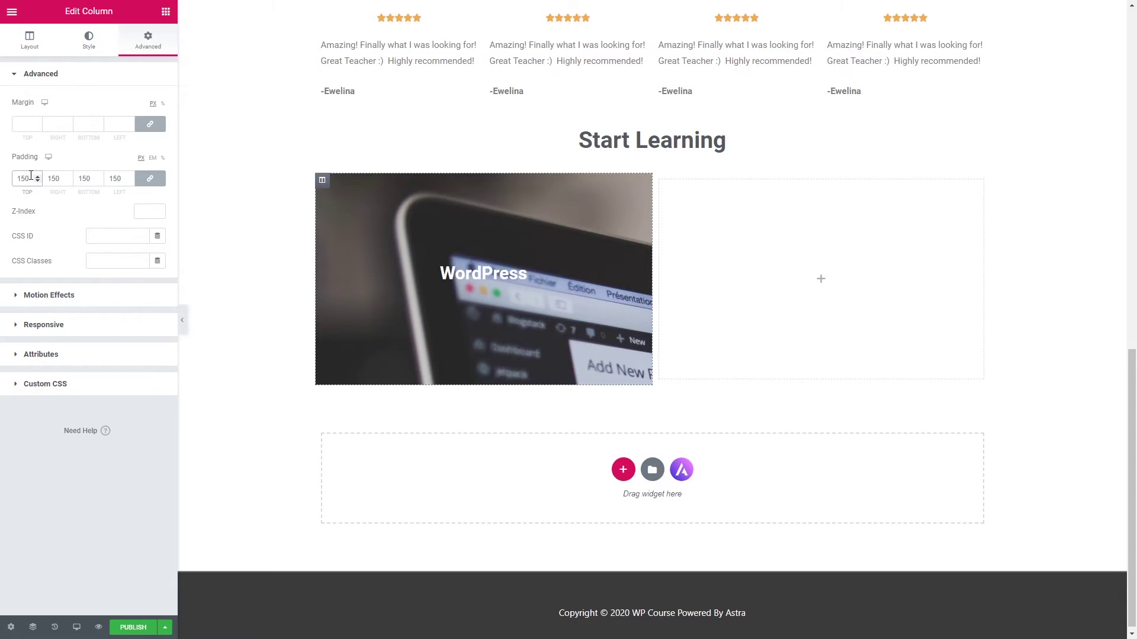
click(152, 181)
click(60, 179)
drag(59, 179, 47, 179)
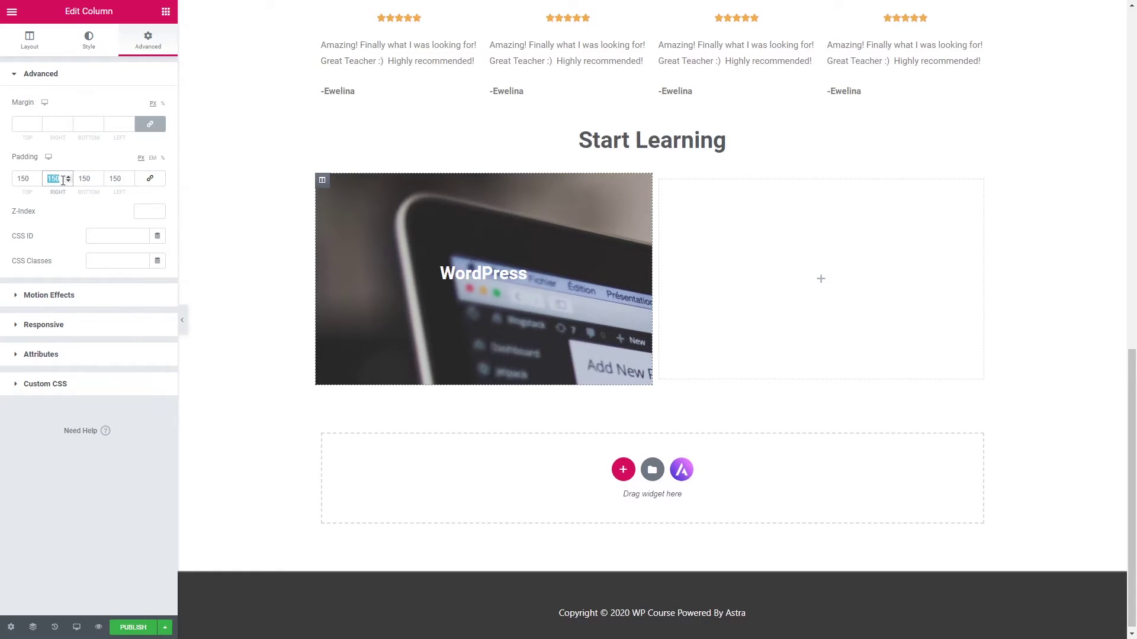
text(50)
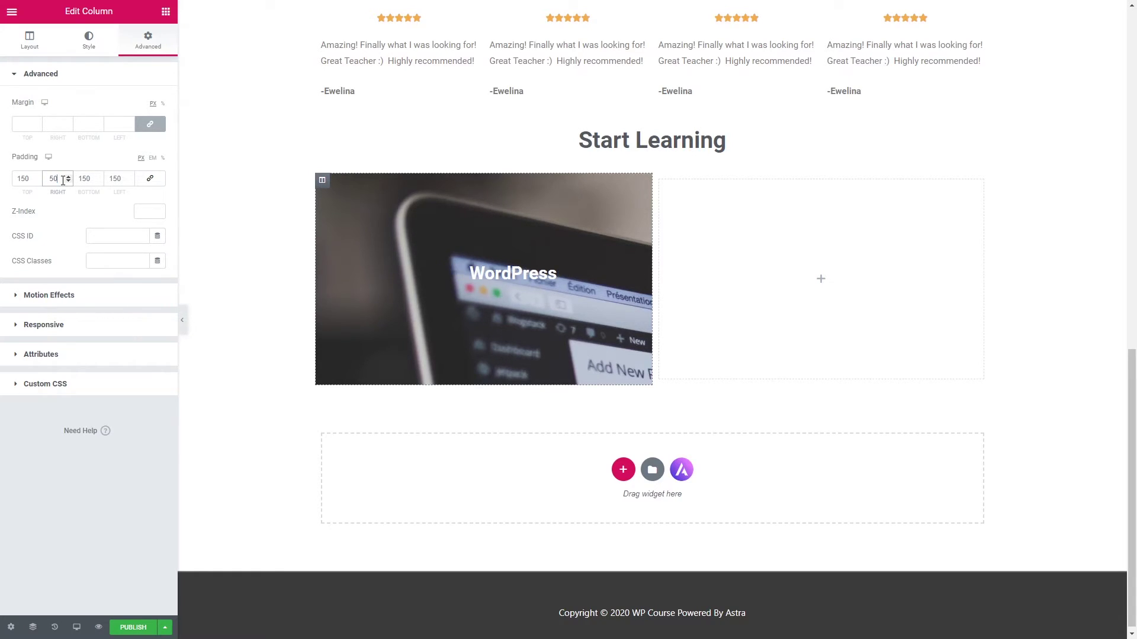
click(125, 179)
drag(126, 179, 107, 179)
text(50)
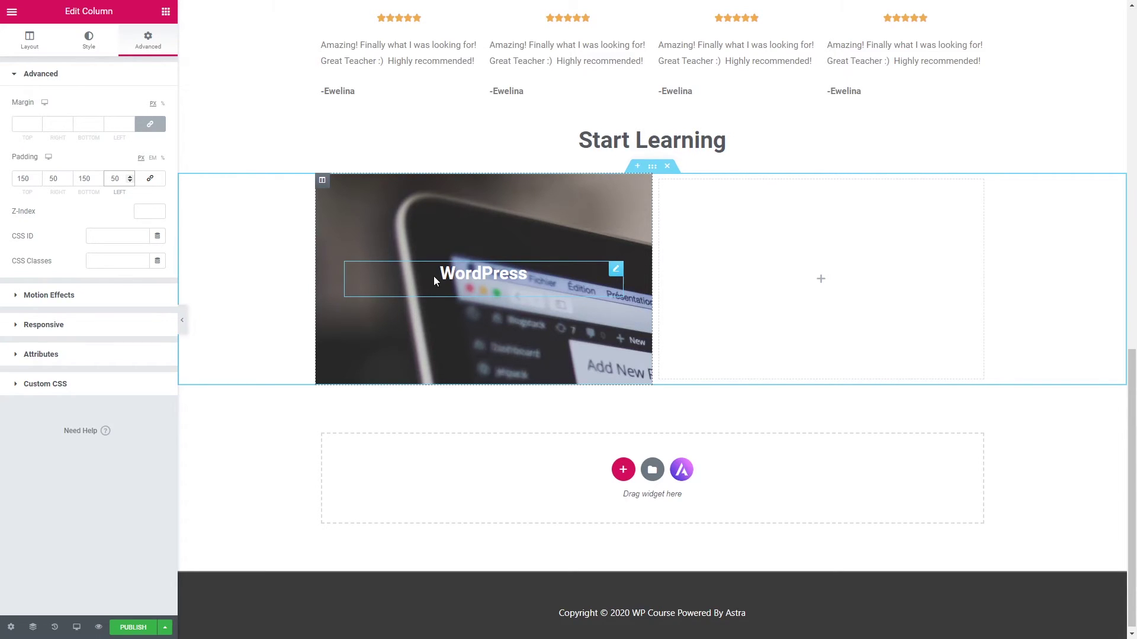
Set the "WordPress" column's margin to 10 px on all sides.
click(38, 124)
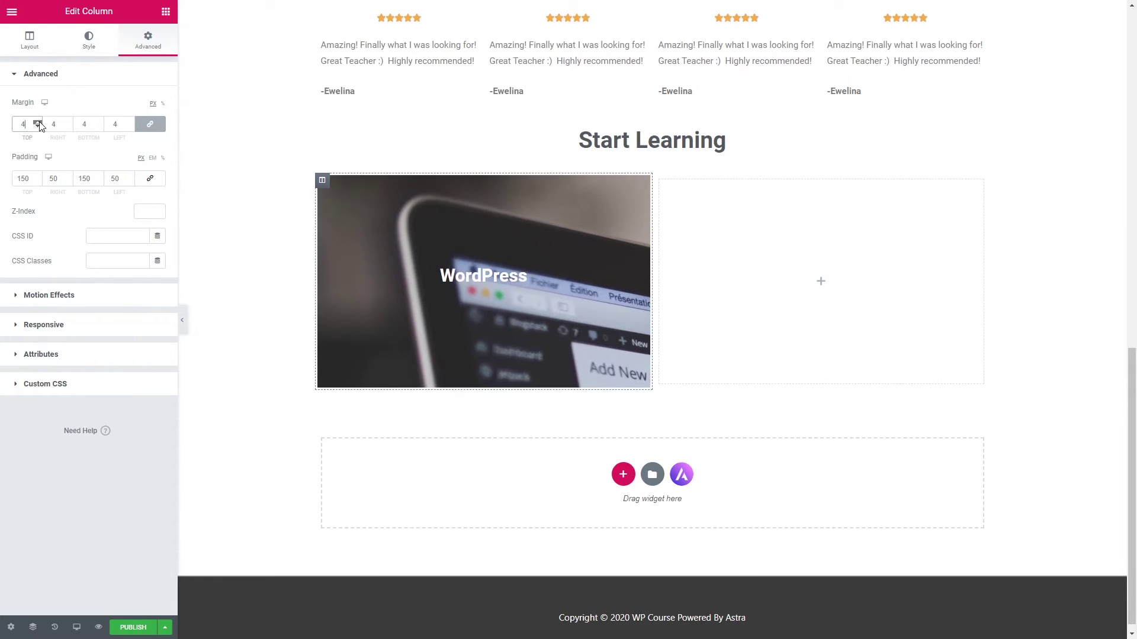
click(37, 122)
click(38, 122)
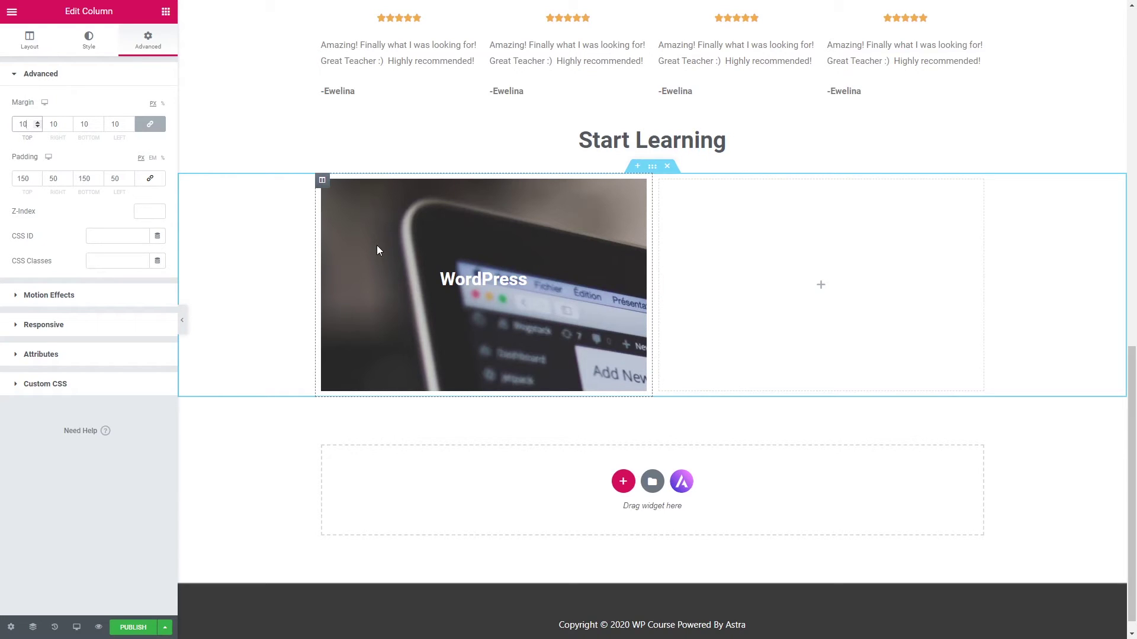
Set the "WordPress" column's background image position to Center Center and its size to Cover.
click(83, 52)
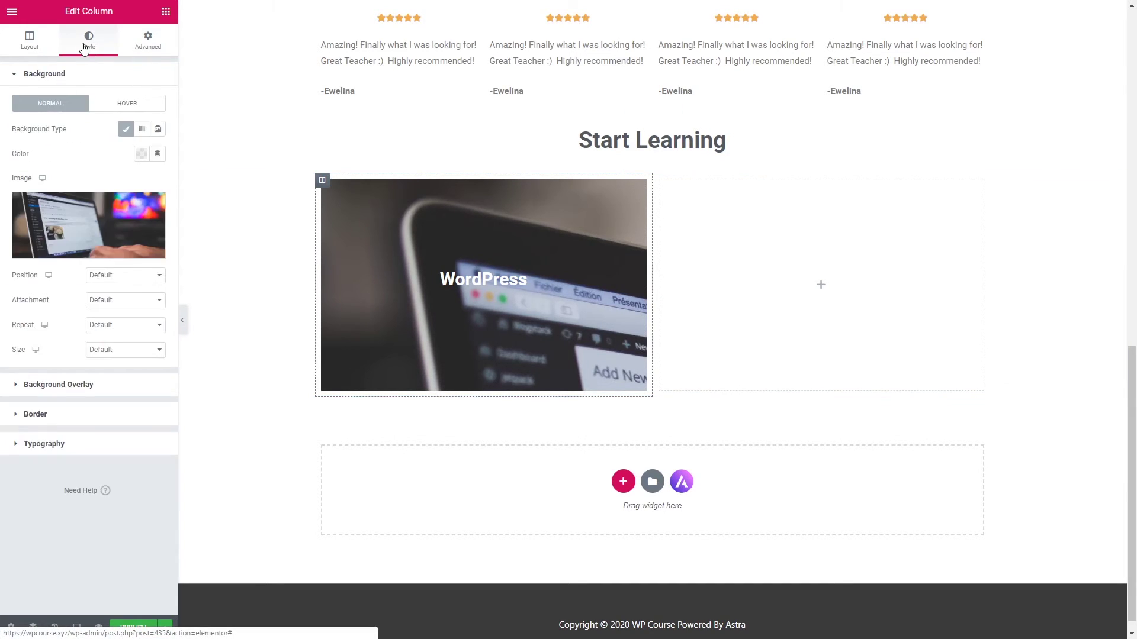
click(155, 277)
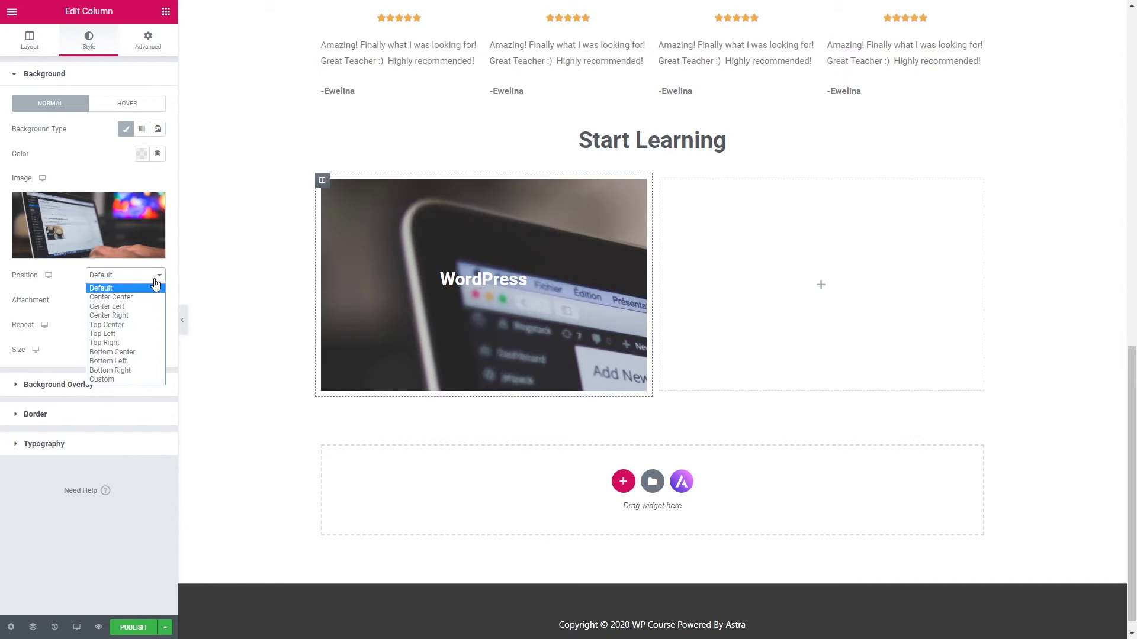
click(142, 297)
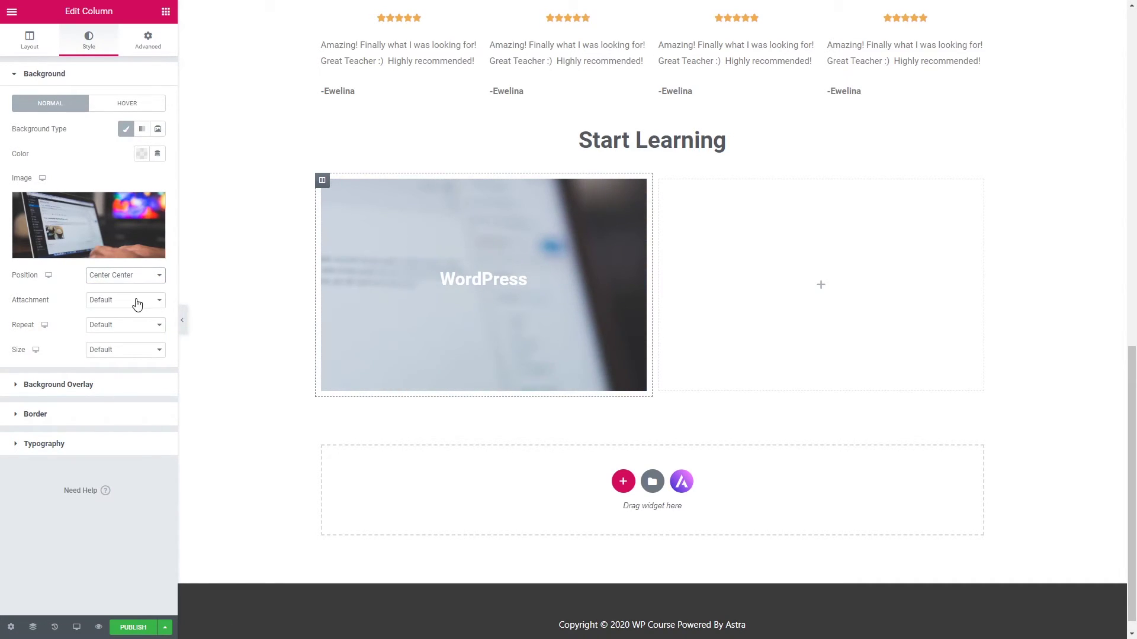
click(151, 353)
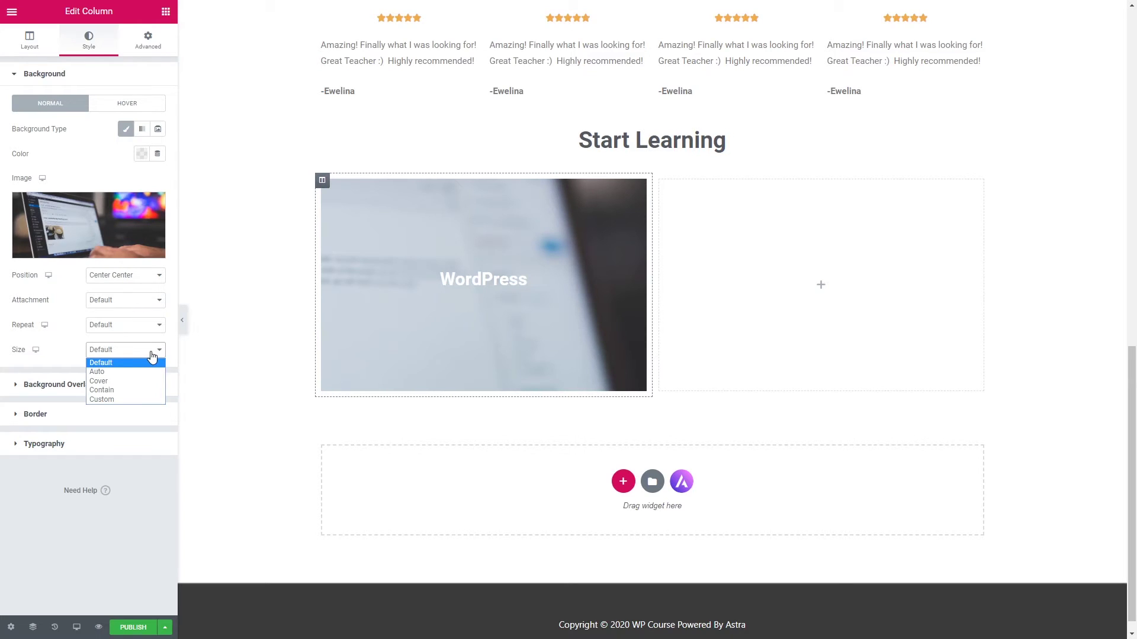
click(143, 381)
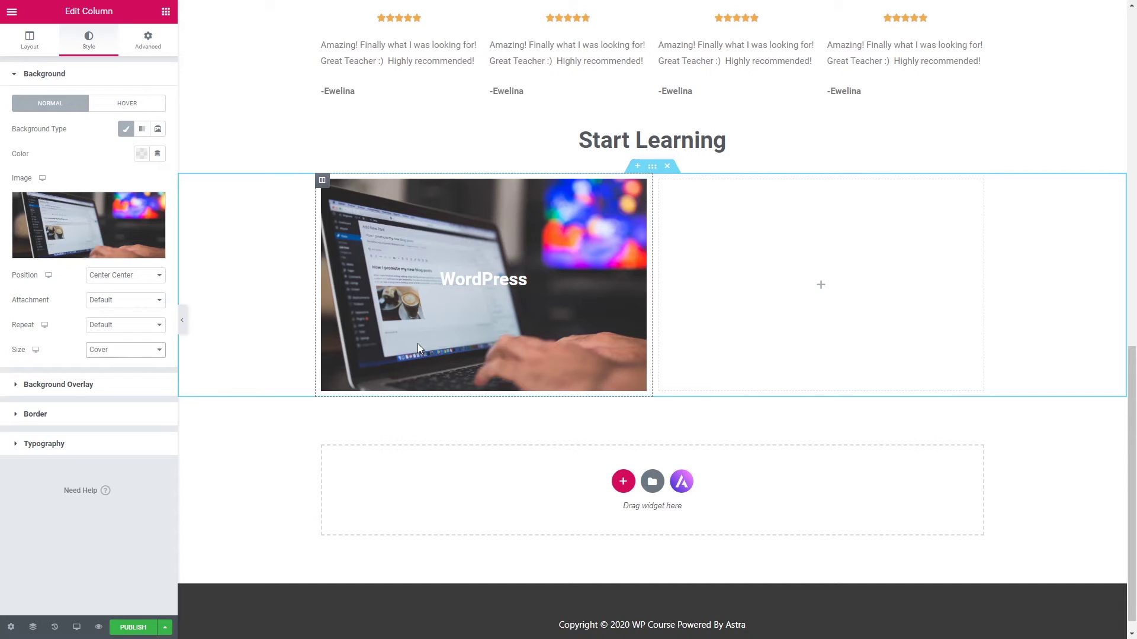
Give the "WordPress" column a classic background overlay in black (#000000).
scroll(417, 348, up, 10)
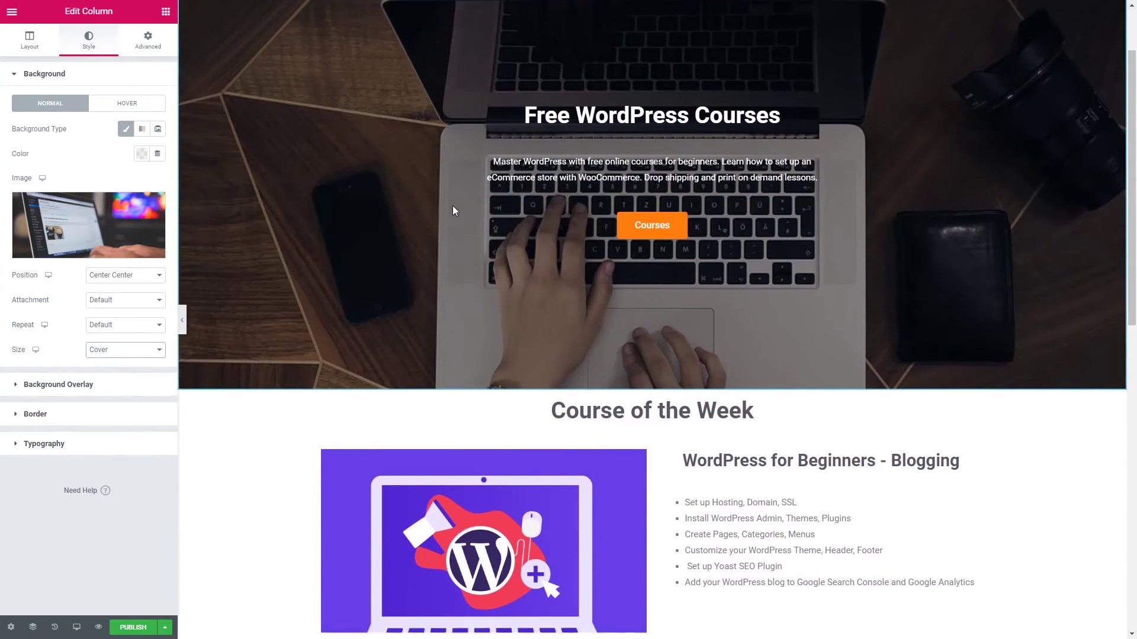
scroll(456, 214, down, 7)
scroll(450, 208, down, 3)
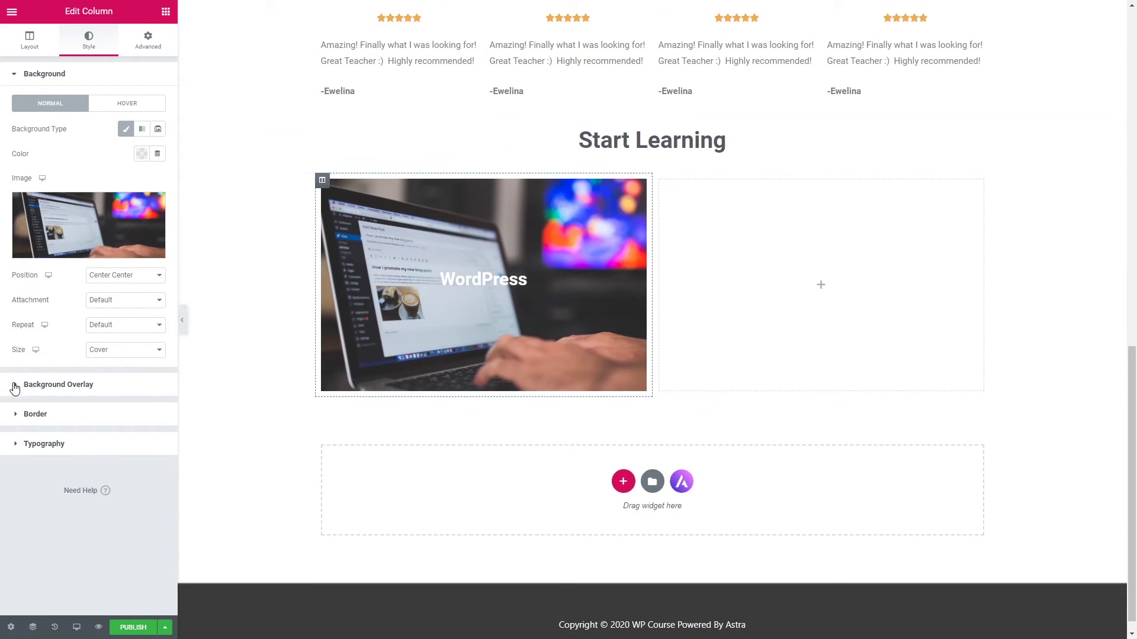
click(15, 386)
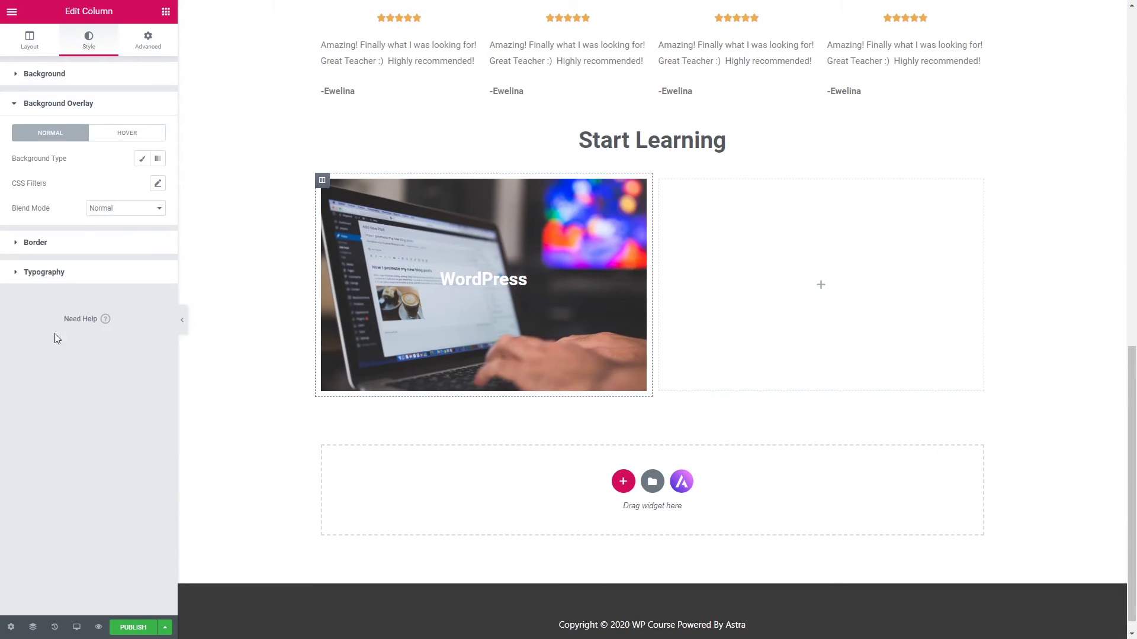
click(140, 159)
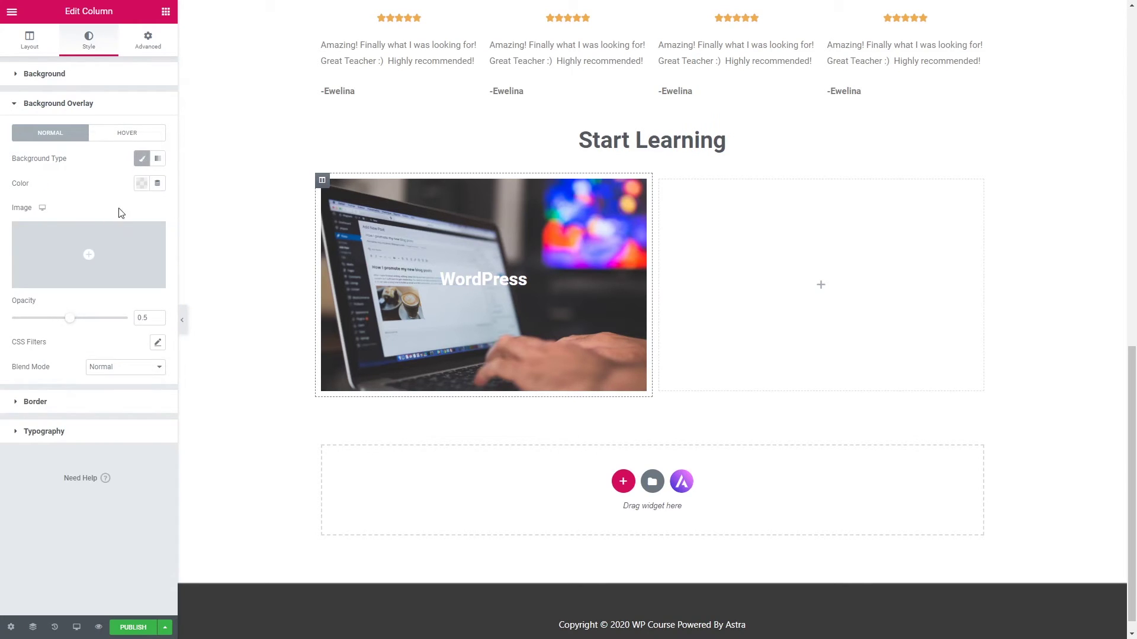
click(142, 184)
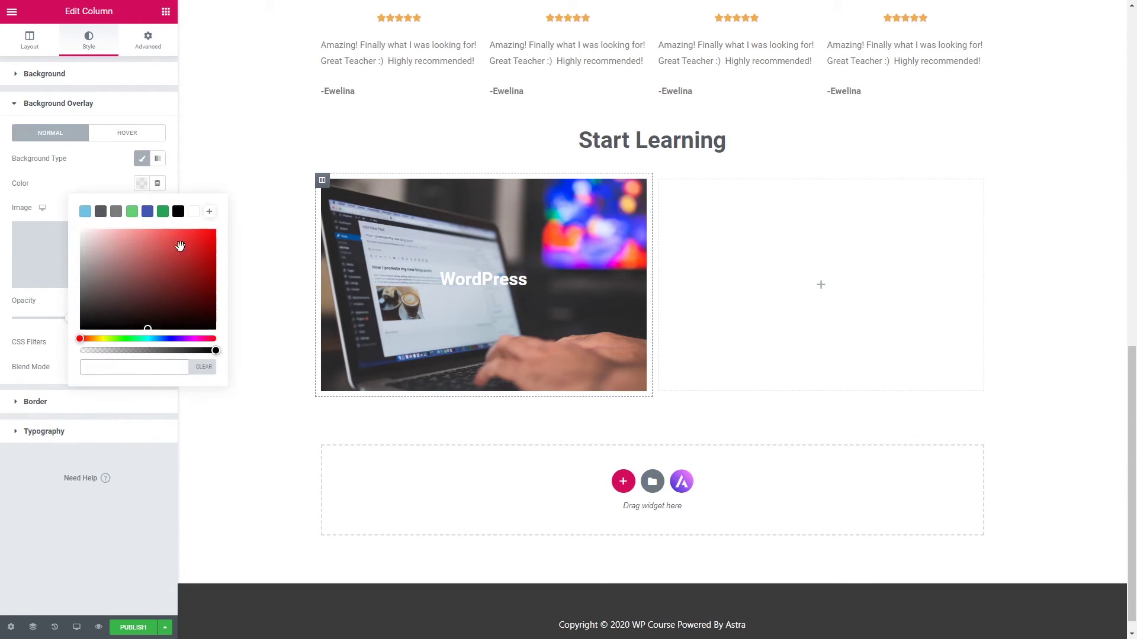
click(178, 212)
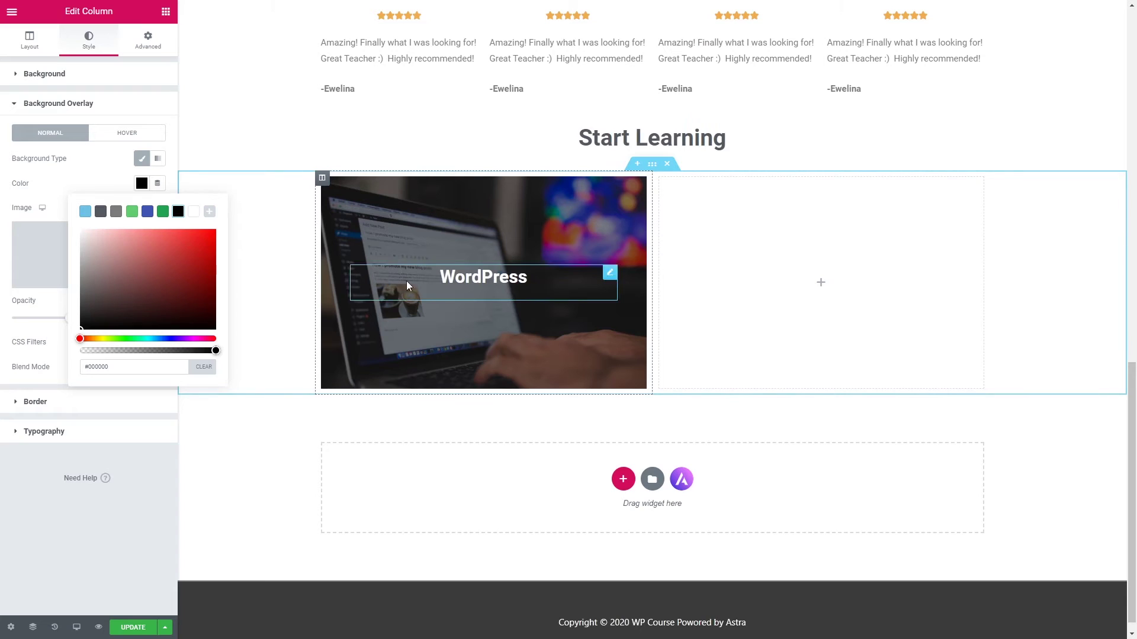
Set the size of the "WordPress" heading to XL.
click(499, 283)
double_click(498, 285)
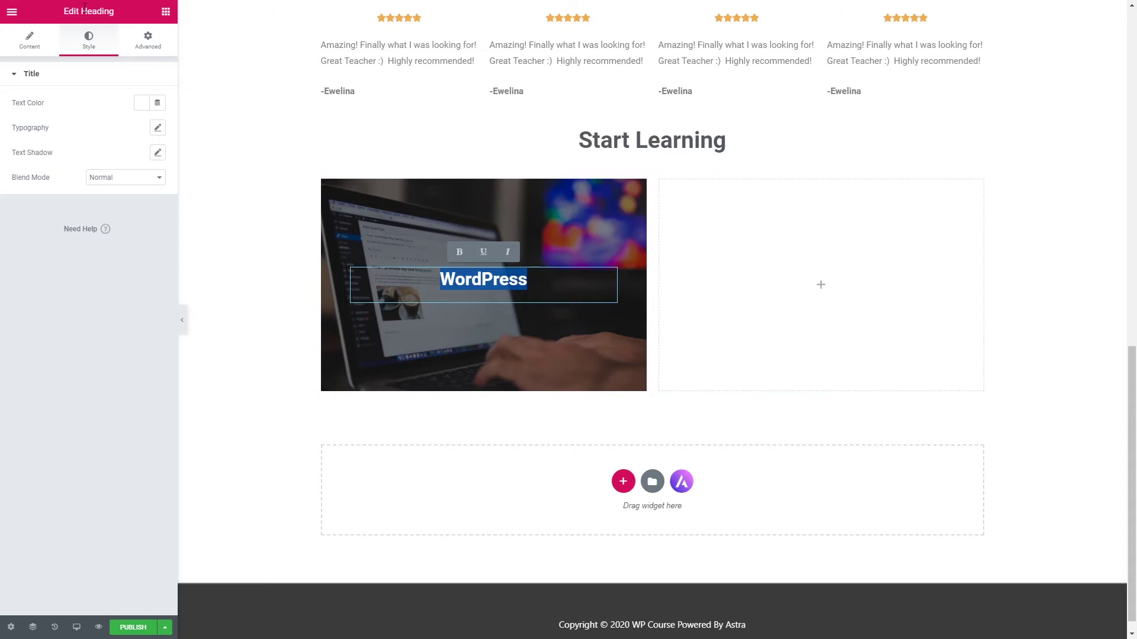
click(30, 46)
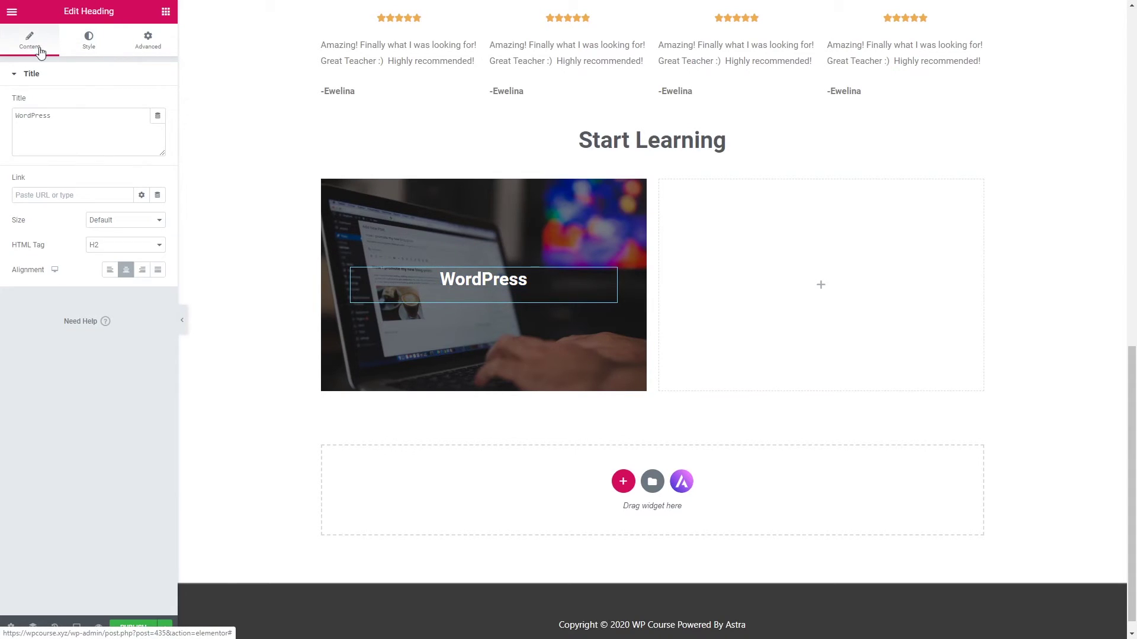
click(153, 220)
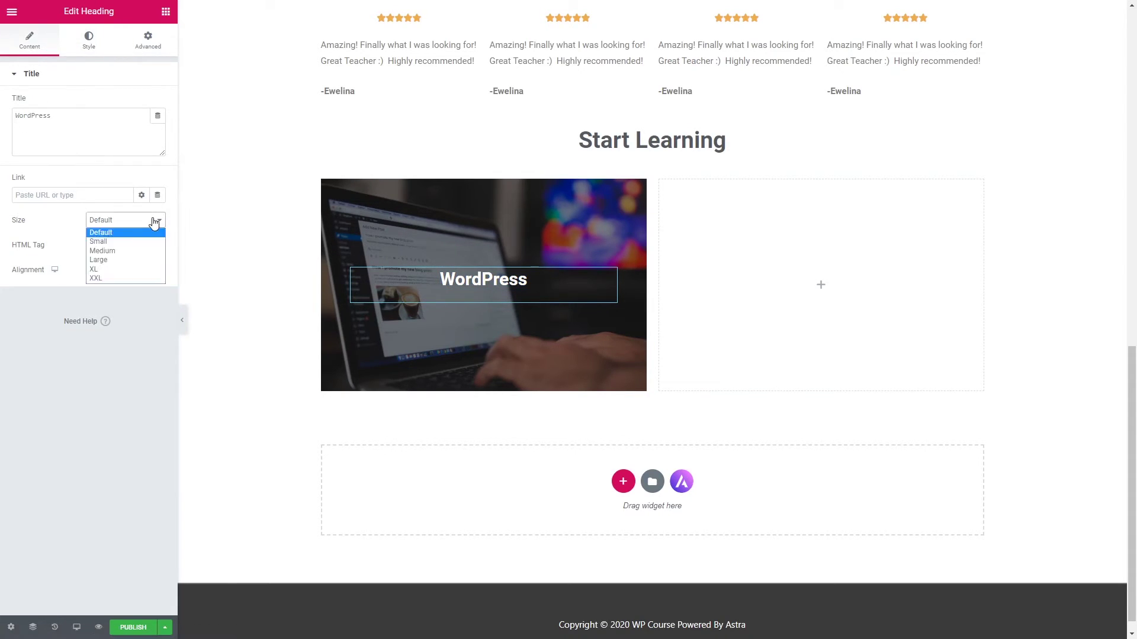
click(132, 273)
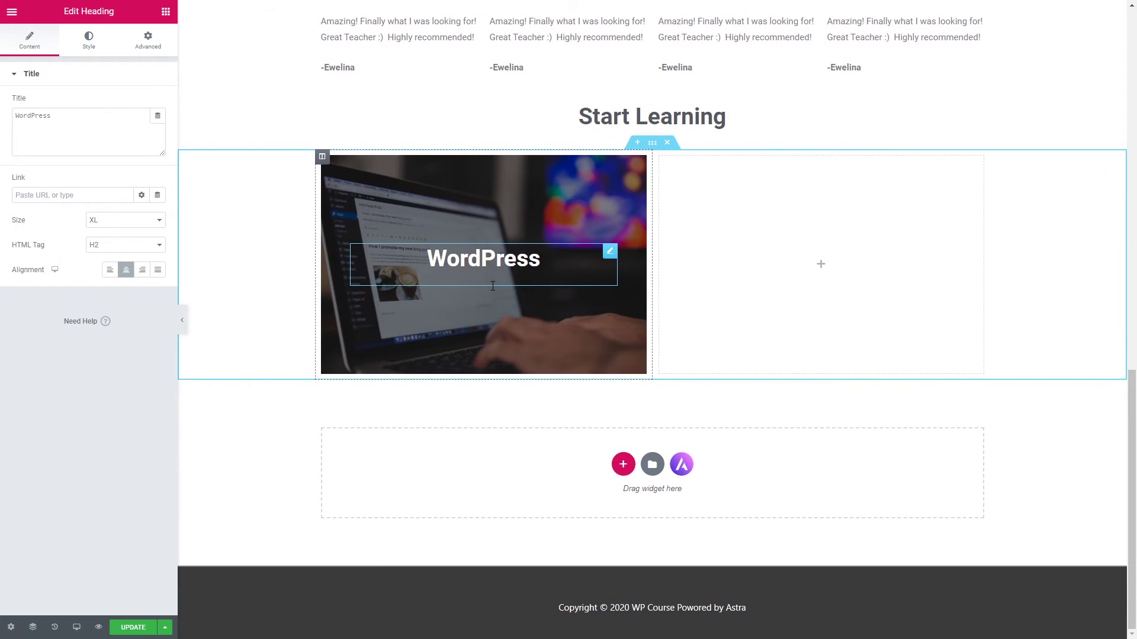
click(504, 259)
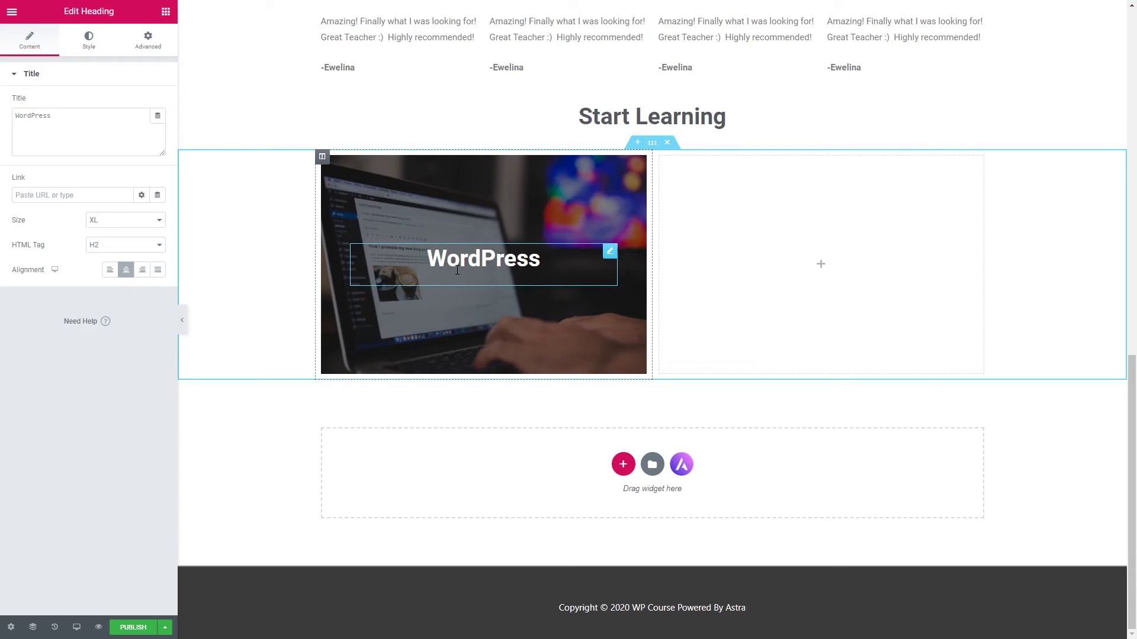
click(98, 197)
Duplicate the "WordPress" column by copying and pasting it onto the empty column, and delete the empty column.
right_click(431, 166)
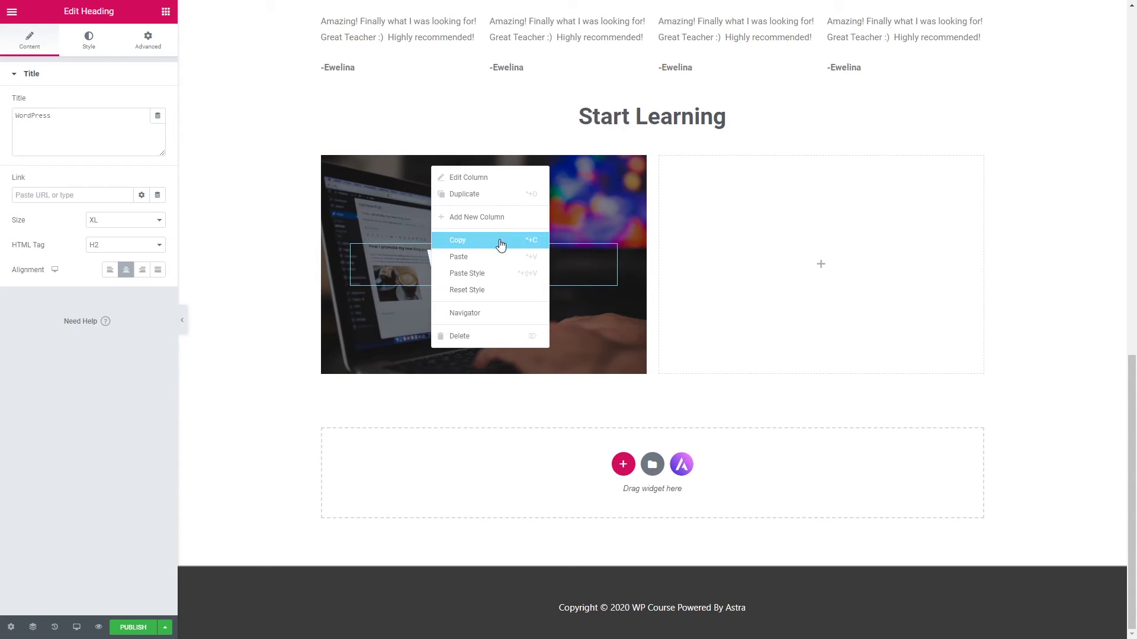
click(536, 238)
right_click(729, 217)
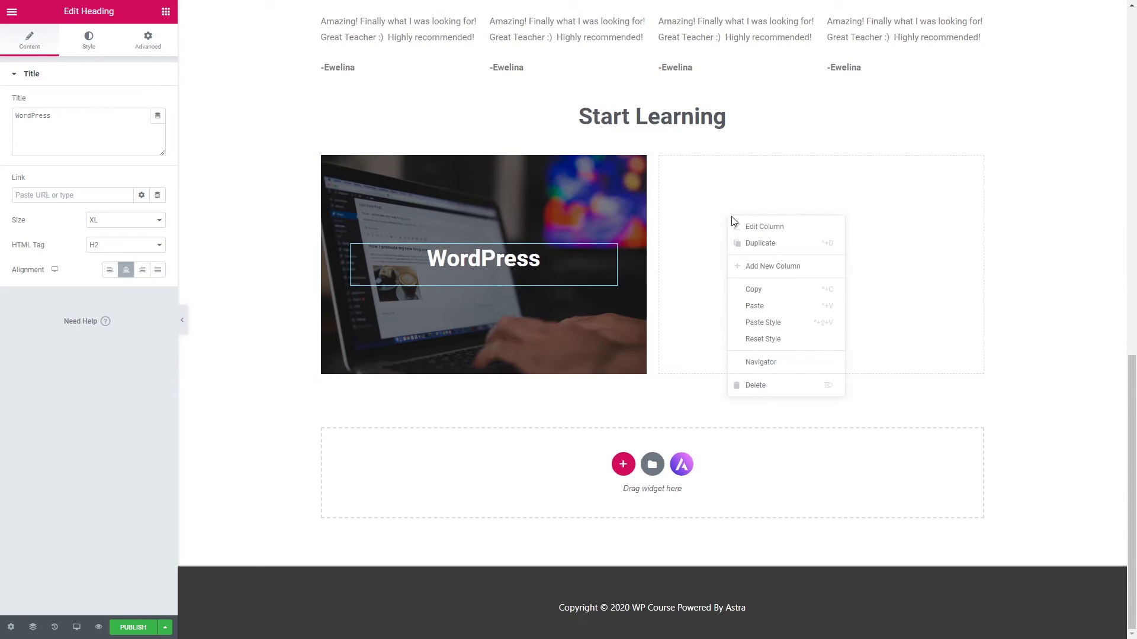
click(759, 309)
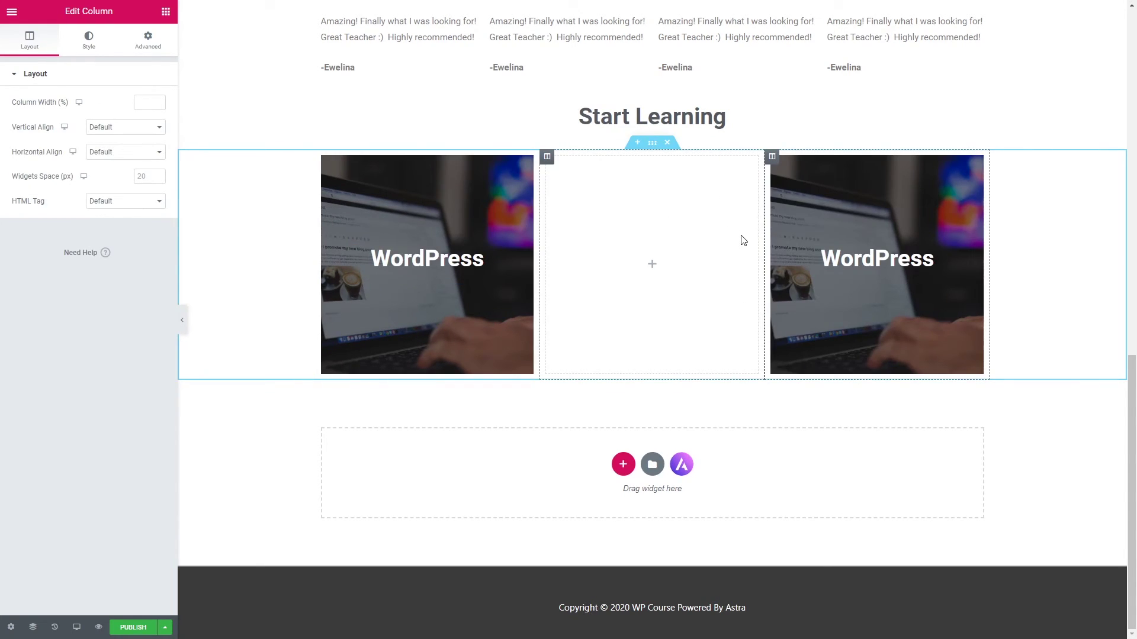
right_click(638, 215)
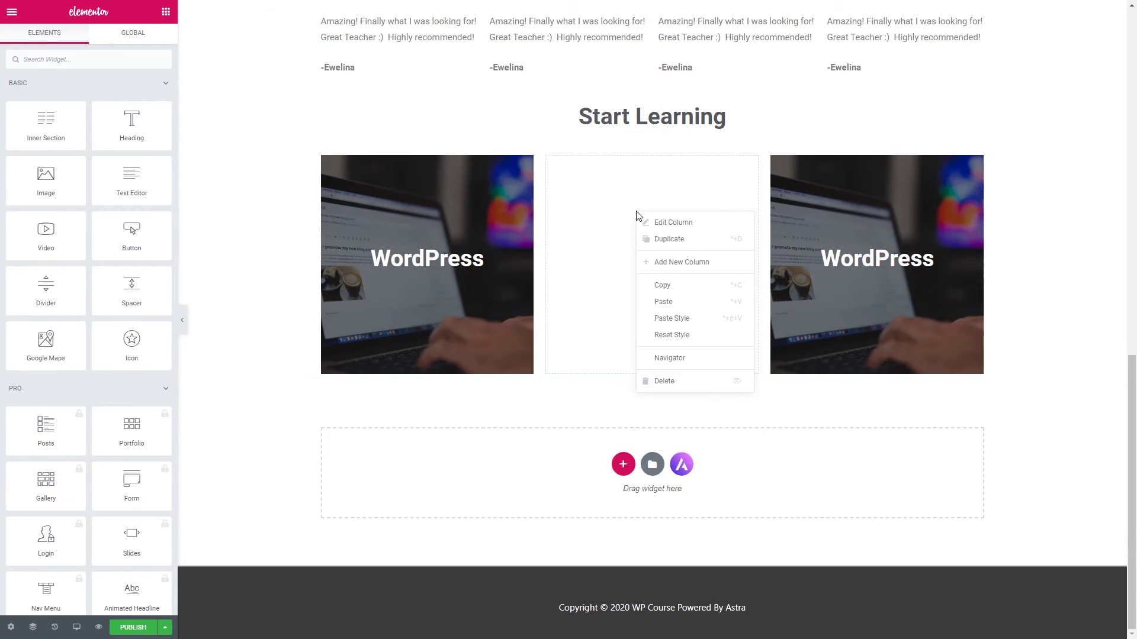
click(688, 386)
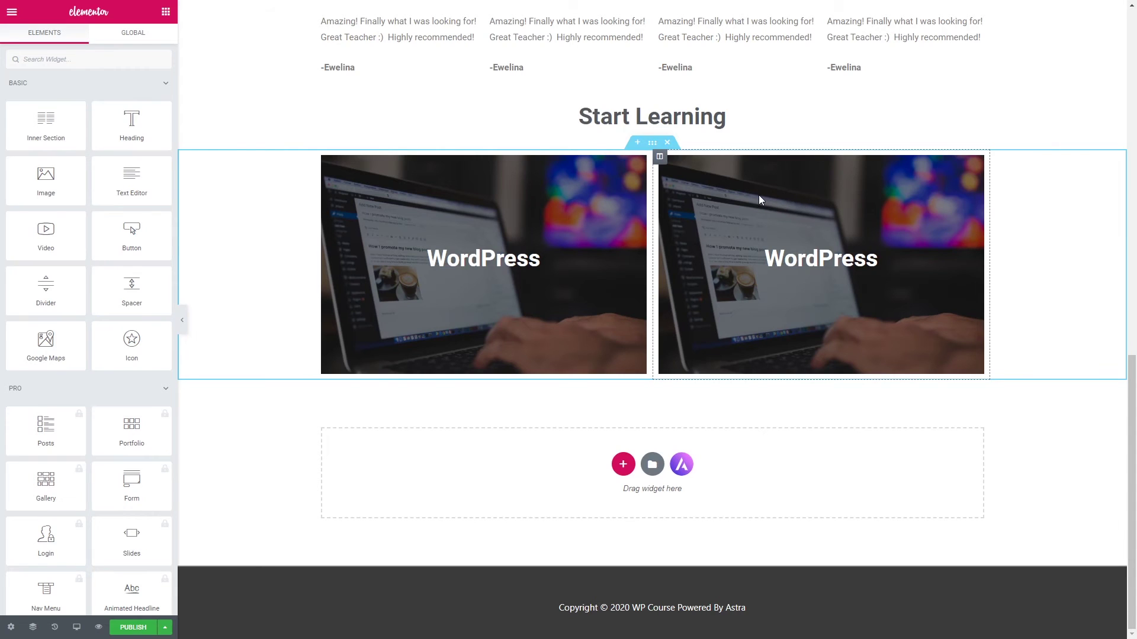
Replace the copied second column's background image with the shopping cart photo and change its heading text to "WooCommerce".
click(659, 156)
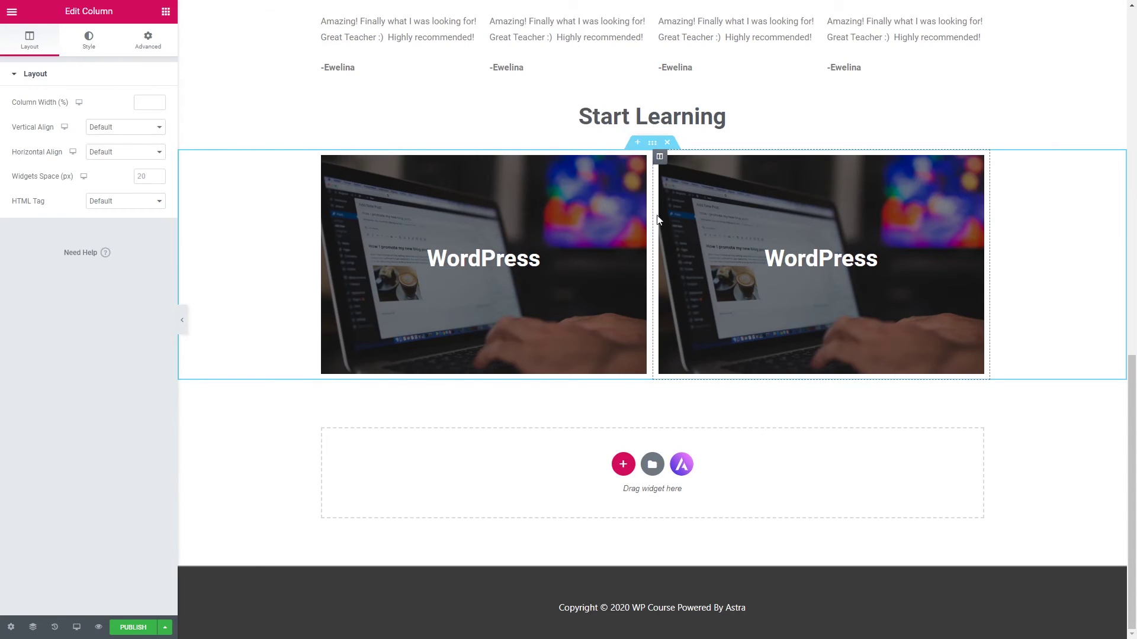
click(92, 43)
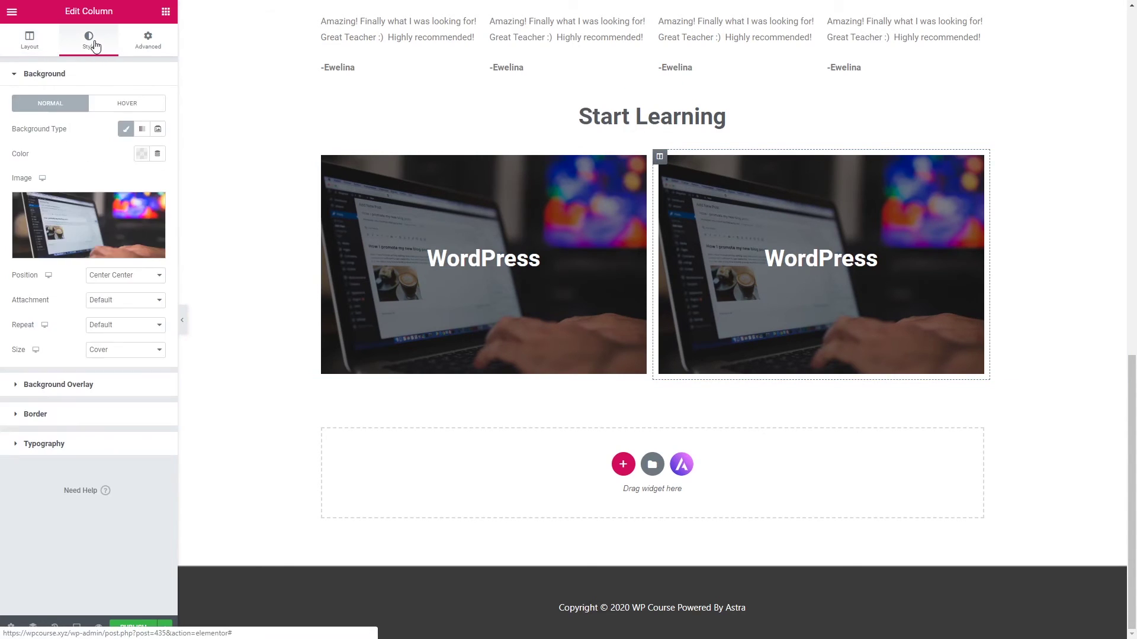
click(86, 222)
click(225, 485)
click(1080, 604)
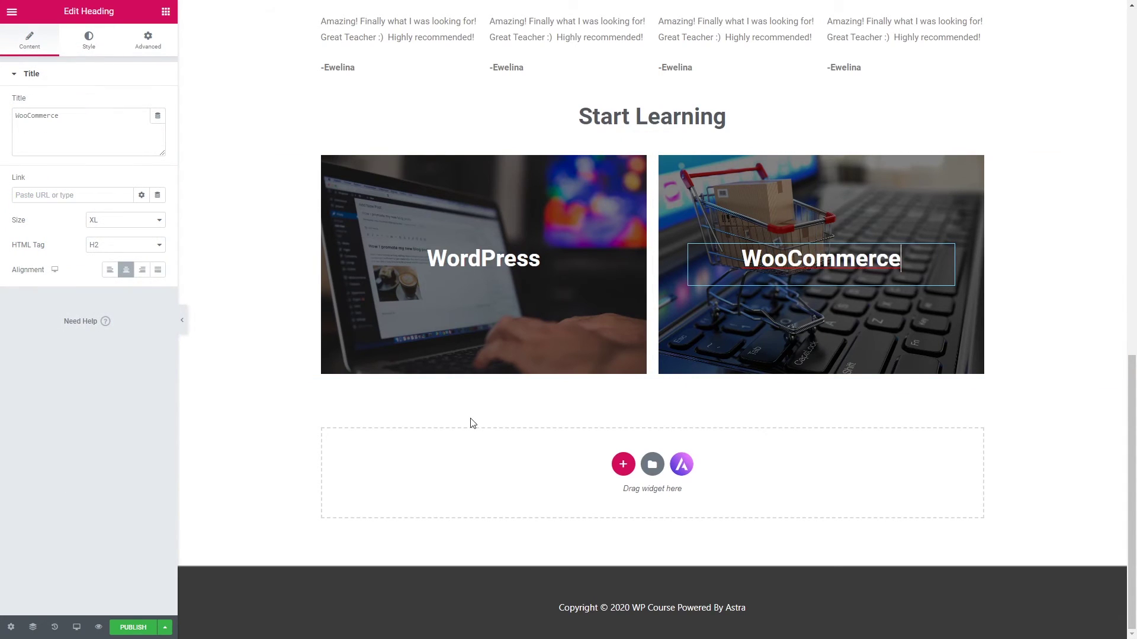
Set the "Course of the Week" heading's margin to 41 px on all sides.
scroll(472, 423, up, 5)
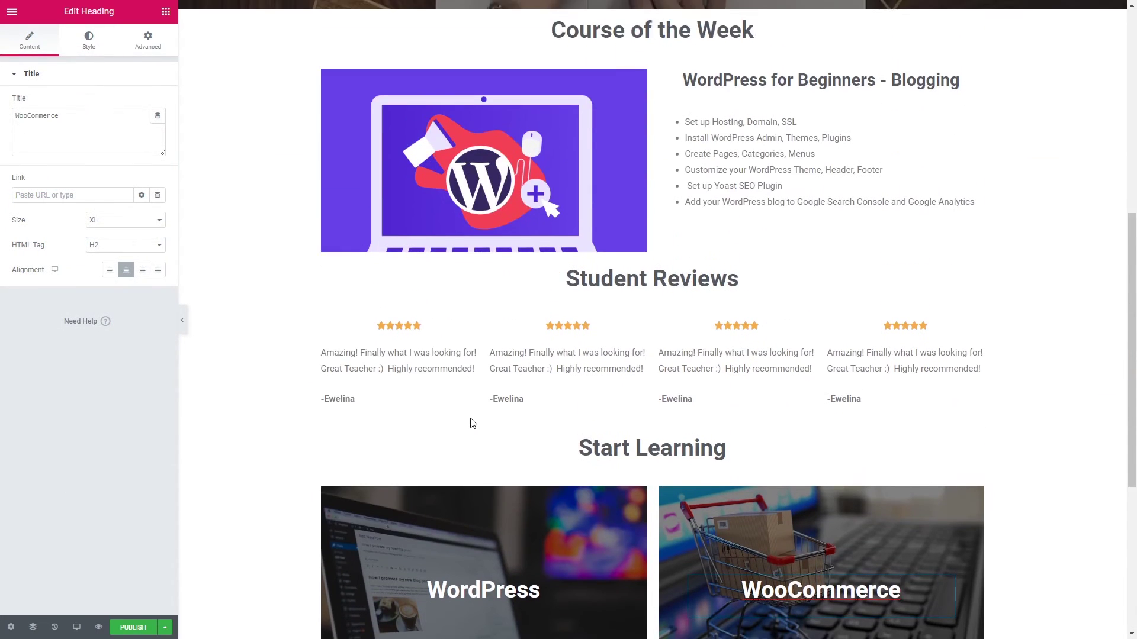
scroll(472, 422, up, 8)
scroll(471, 422, down, 3)
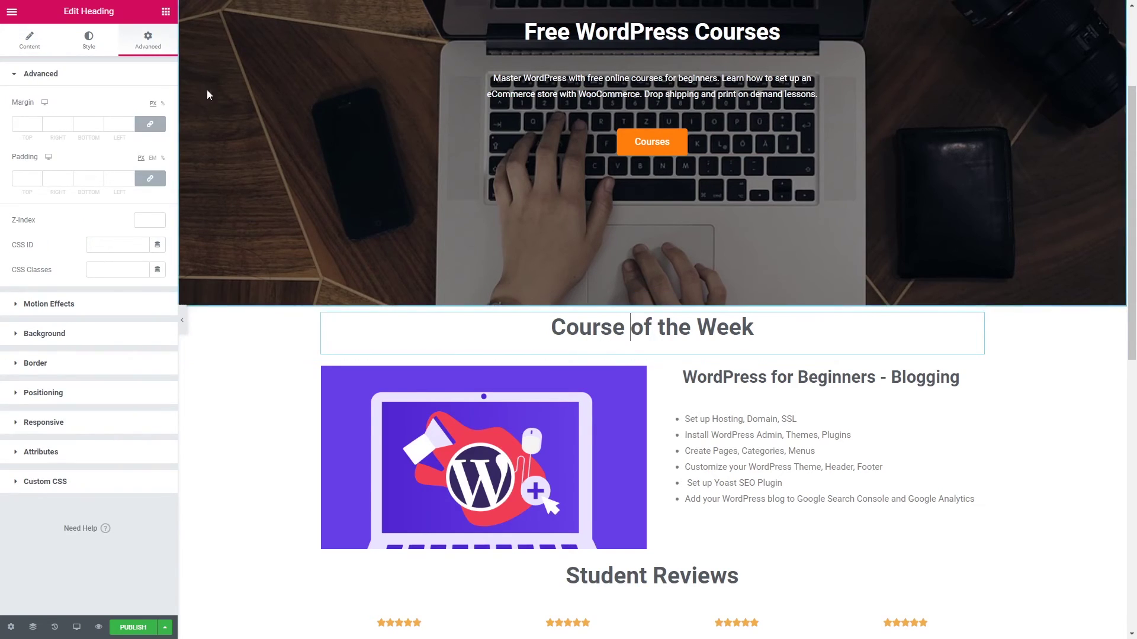
click(38, 121)
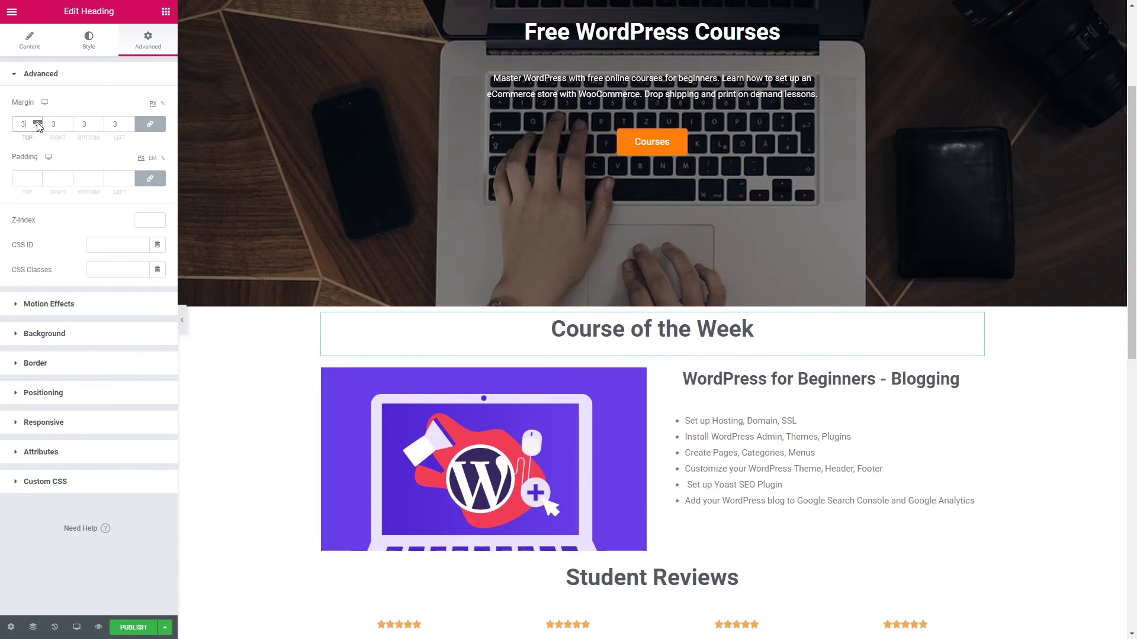
click(37, 122)
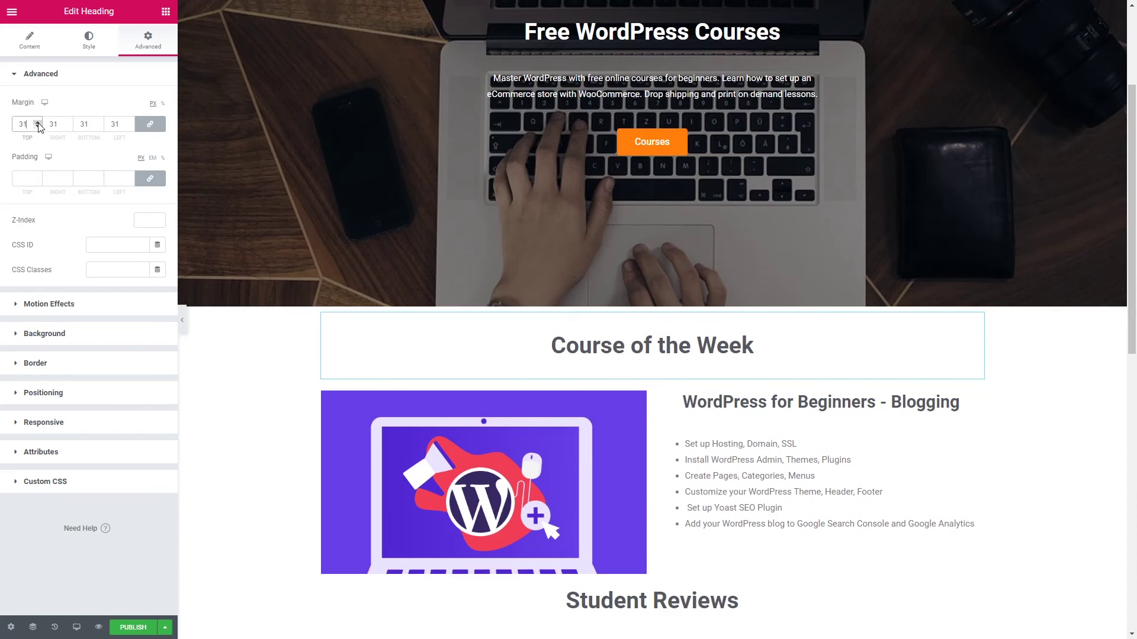
click(38, 122)
click(37, 122)
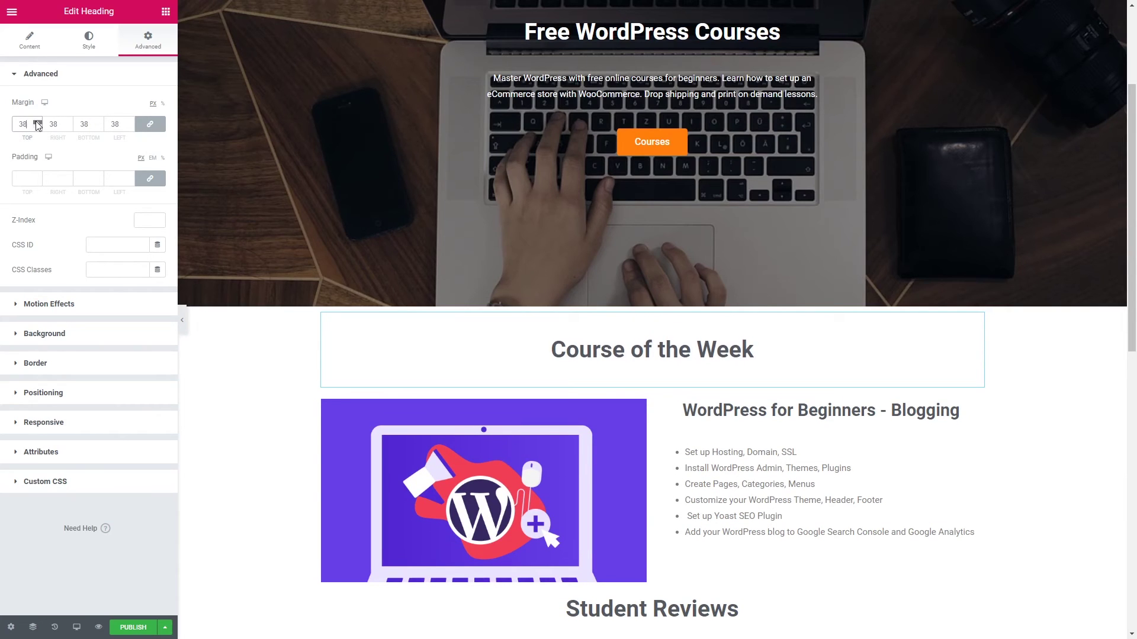
click(37, 122)
click(38, 123)
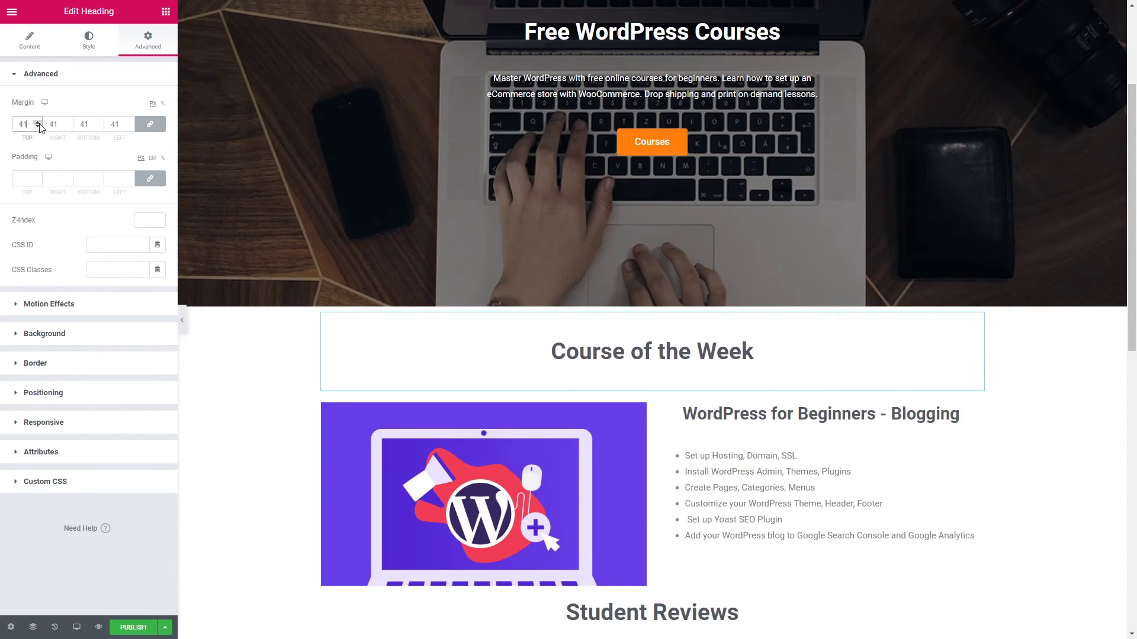
Set the "Student Reviews" heading's margin to 40 px on all sides.
scroll(592, 332, down, 5)
click(630, 327)
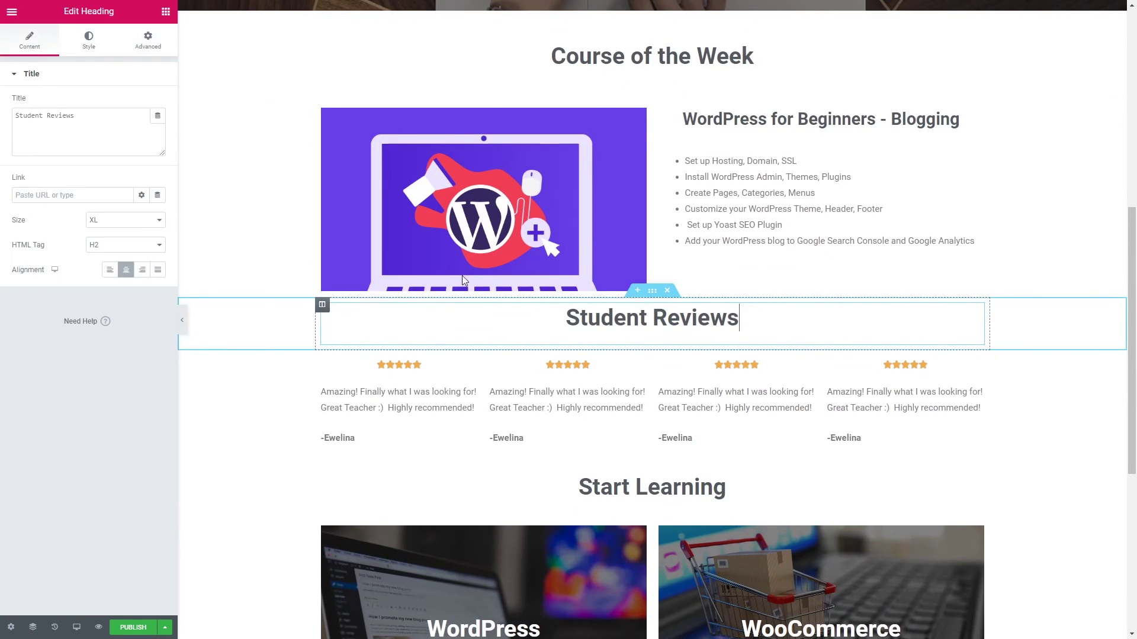
click(148, 41)
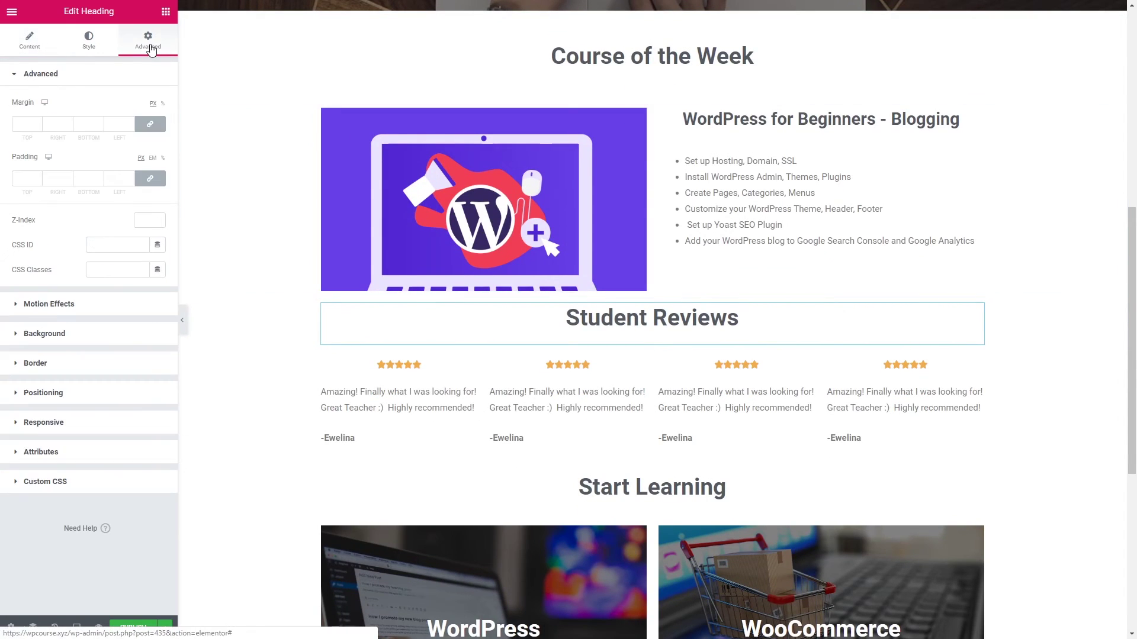
click(38, 125)
text(5)
drag(37, 125, 38, 129)
click(37, 128)
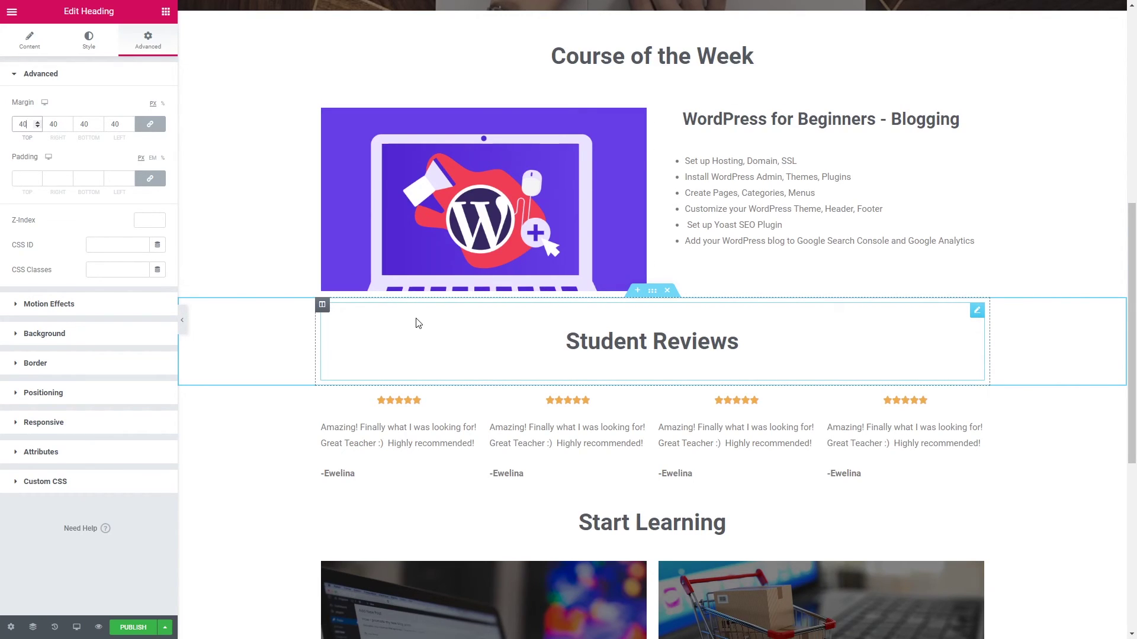
Add a Spacer above the "Start Learning" heading and set its space to 68 px.
click(207, 91)
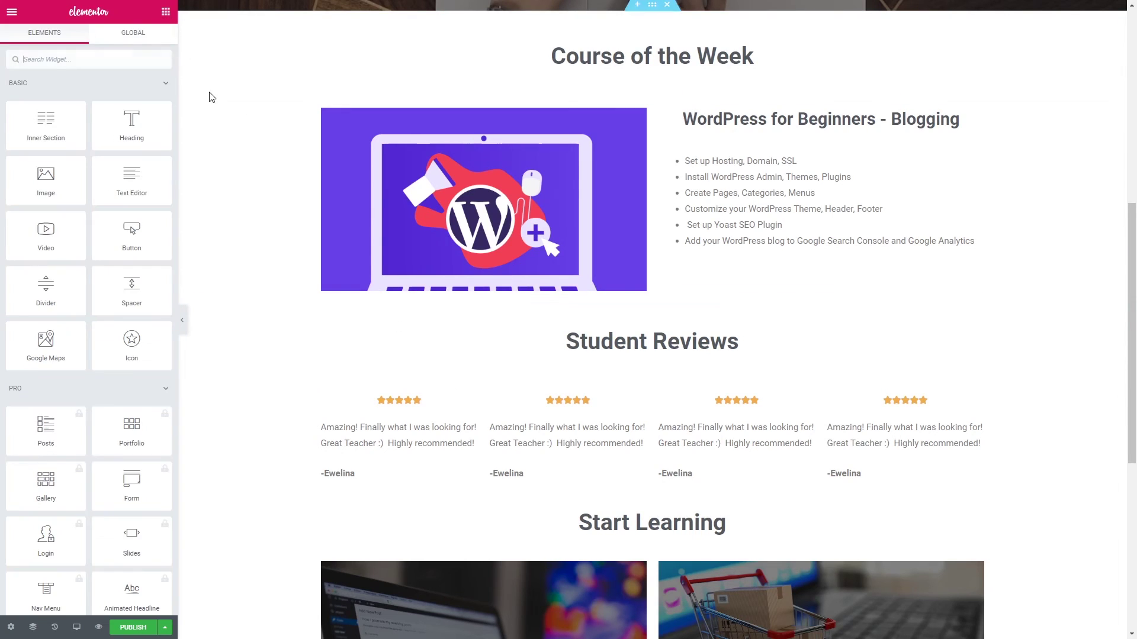
drag(129, 292, 713, 517)
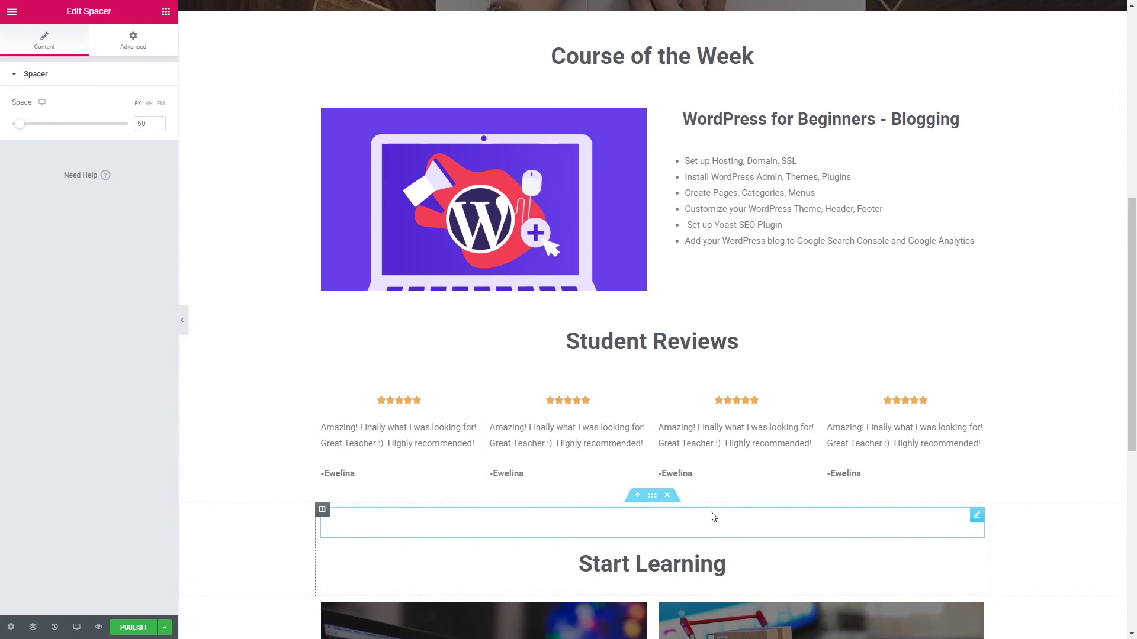
scroll(740, 545, down, 2)
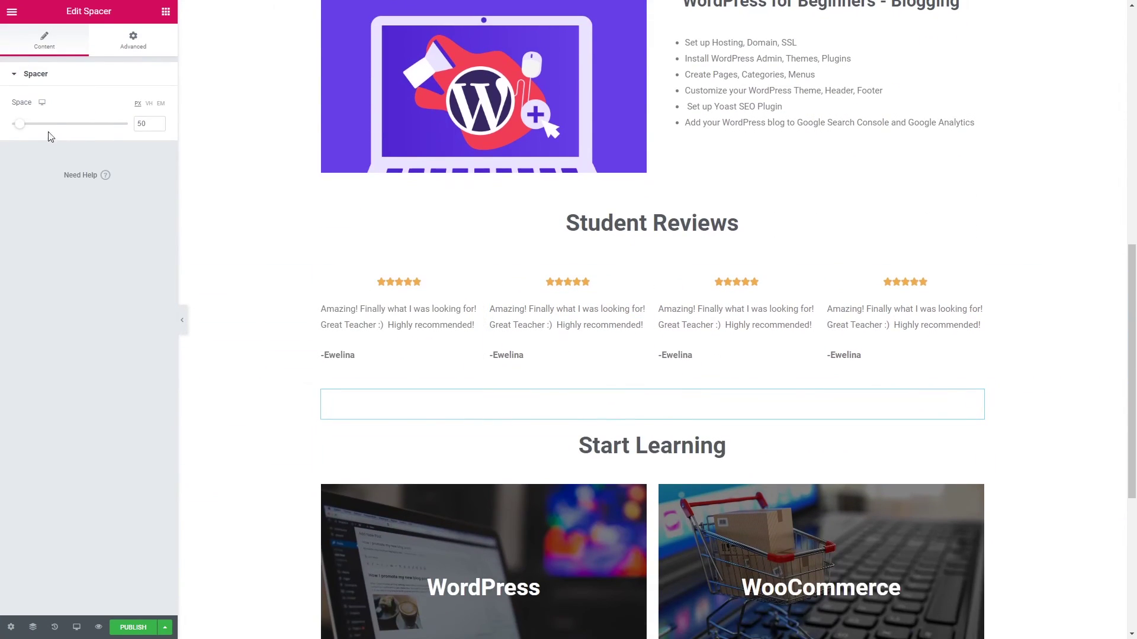
drag(20, 124, 23, 132)
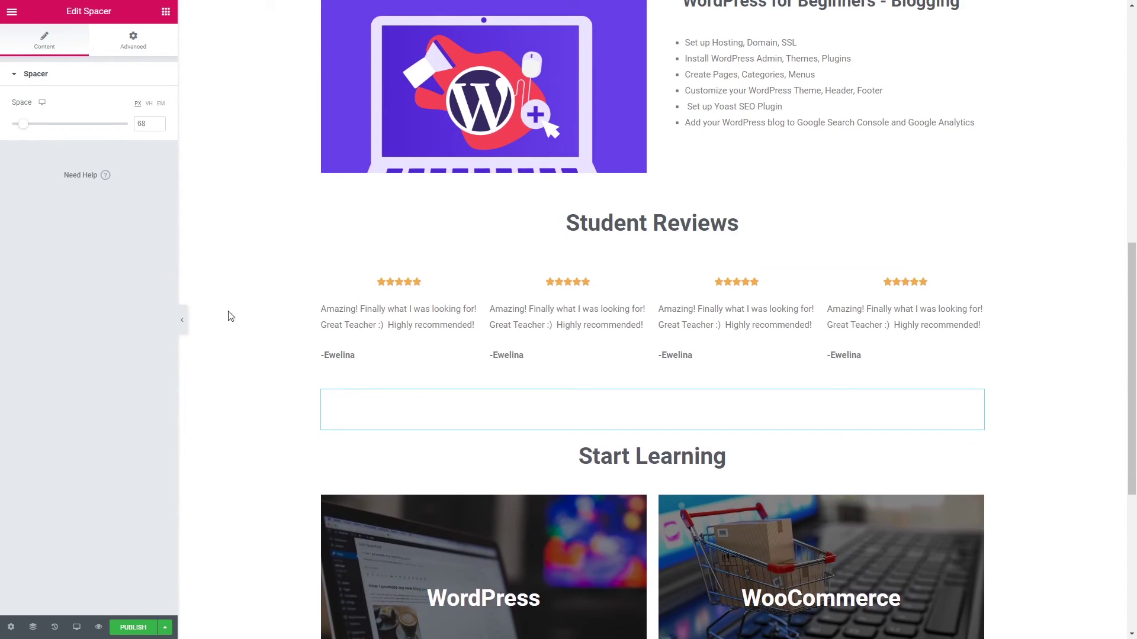
Publish the page and open its live version.
scroll(261, 389, up, 1)
scroll(271, 393, up, 7)
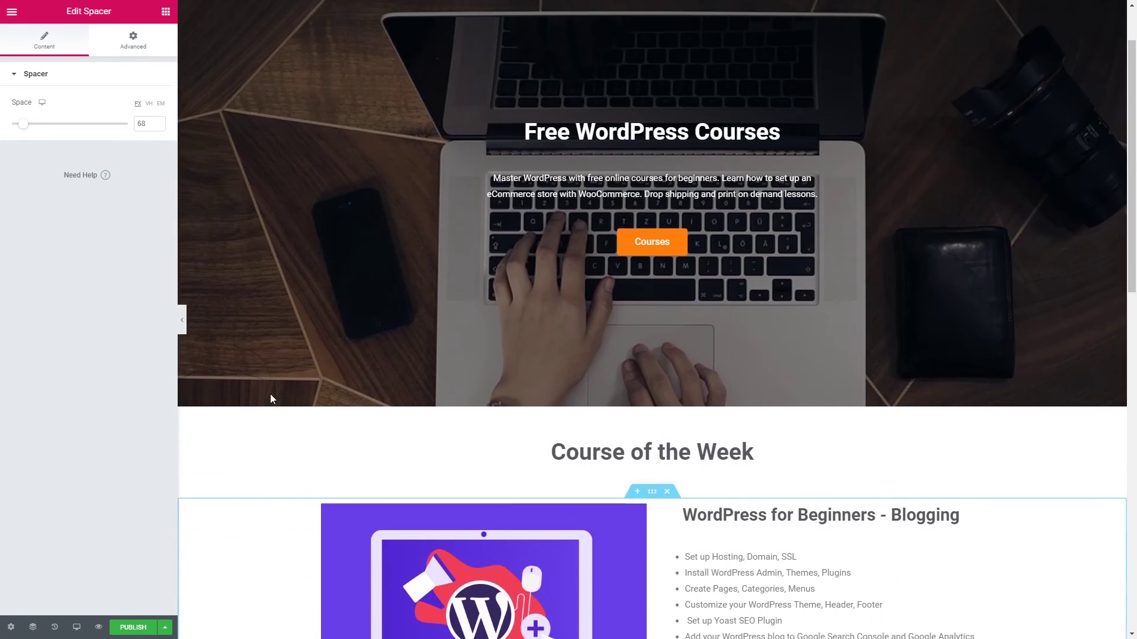
click(128, 627)
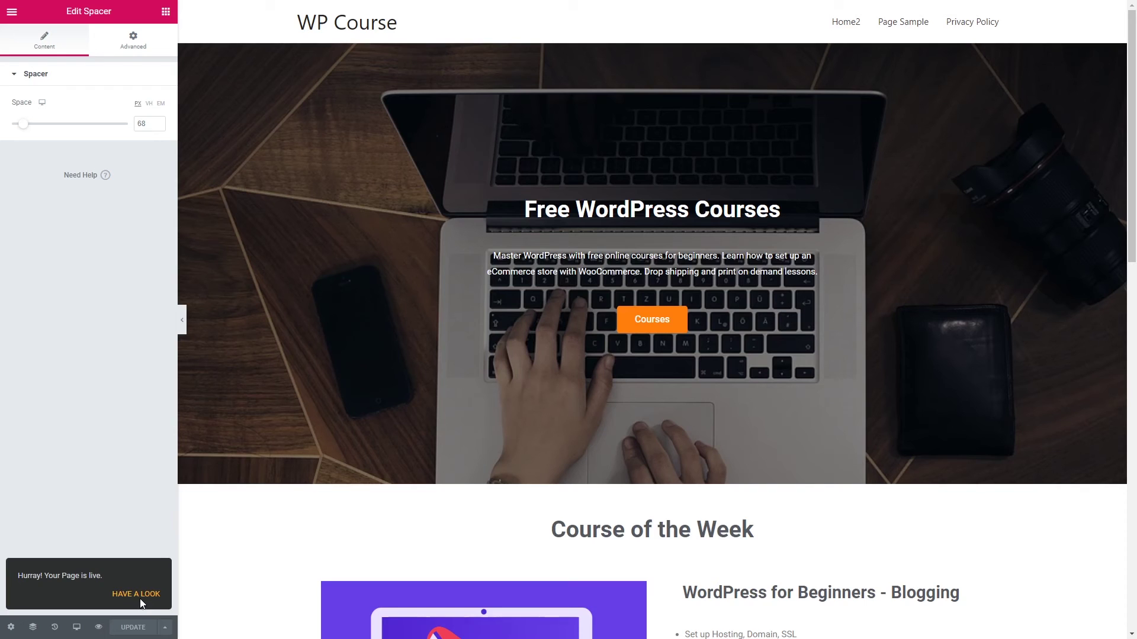
click(139, 600)
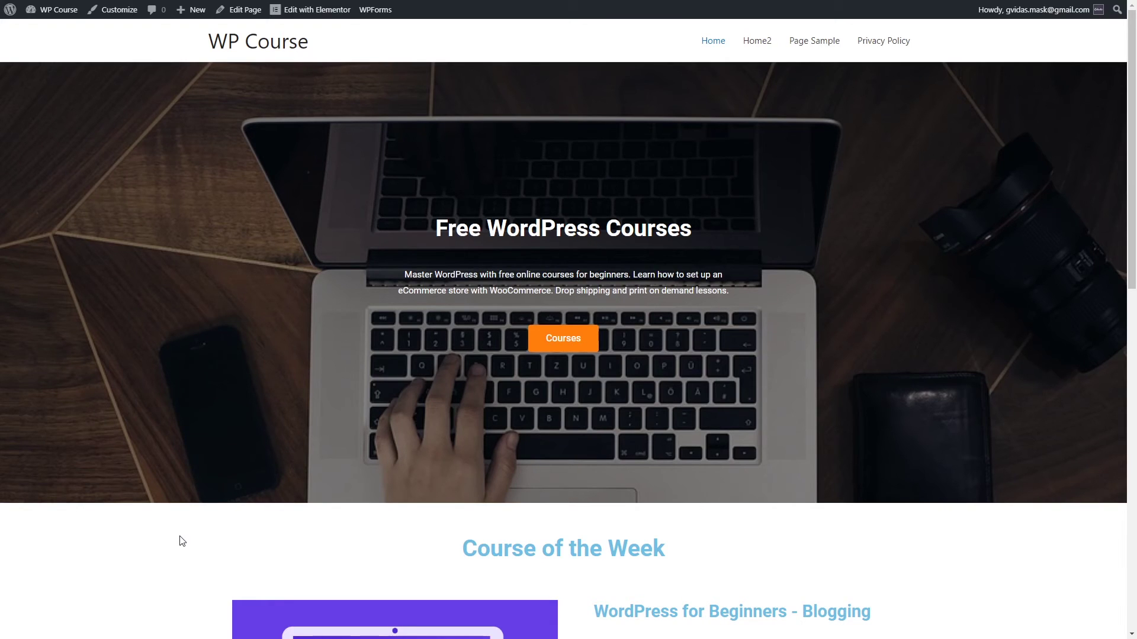
Review the live page from the hero to the "Start Learning" section and open the site's front page.
scroll(375, 450, down, 10)
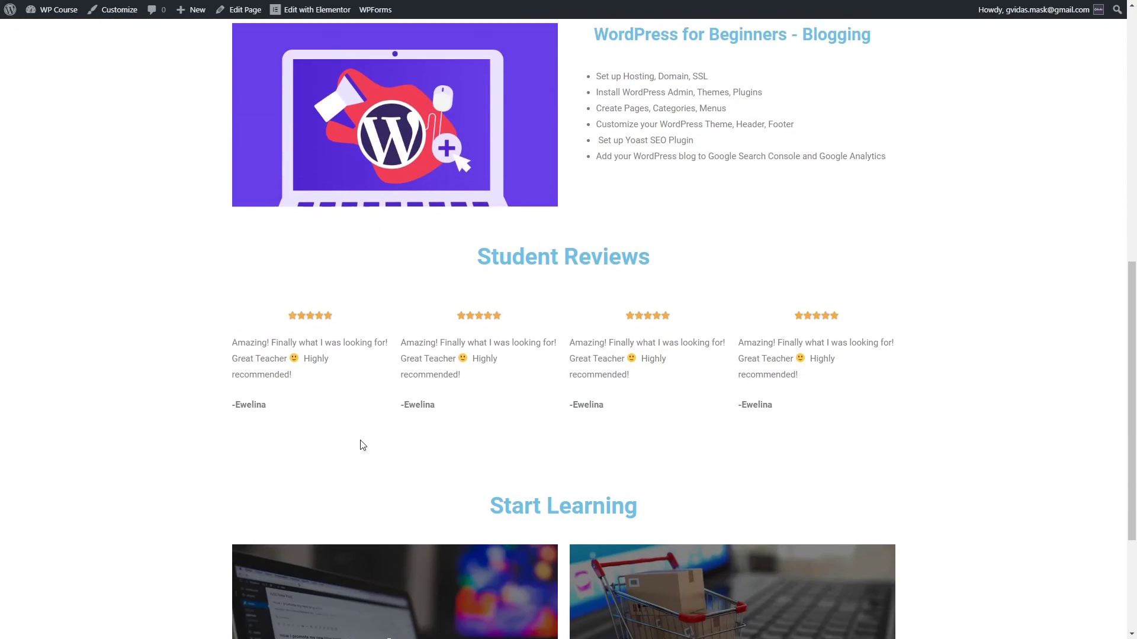
scroll(462, 505, down, 3)
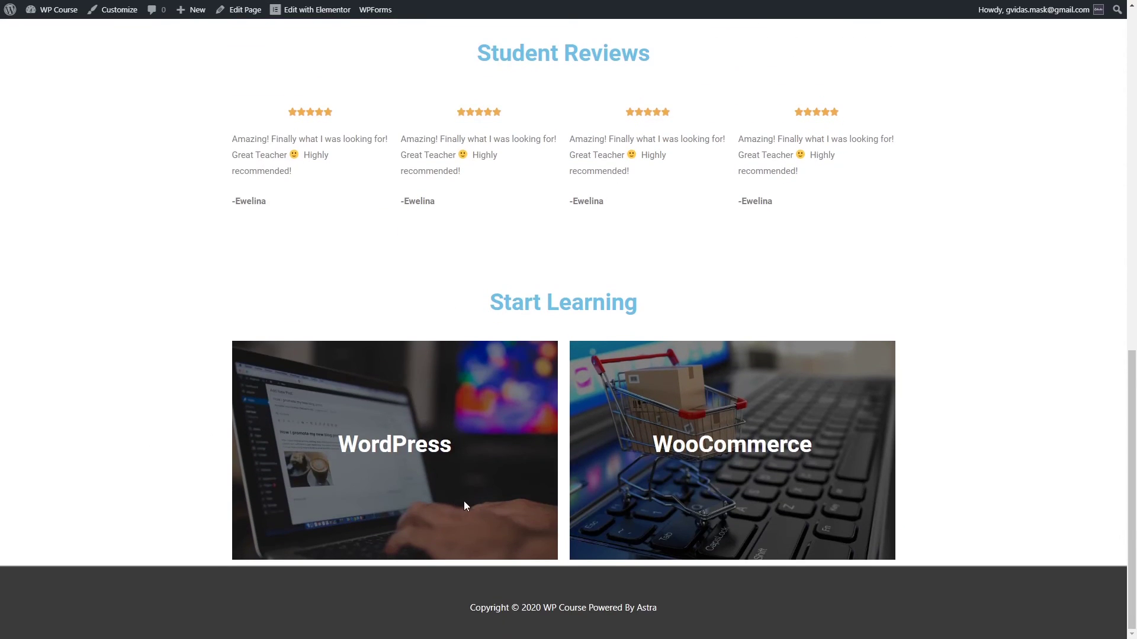
scroll(499, 477, up, 15)
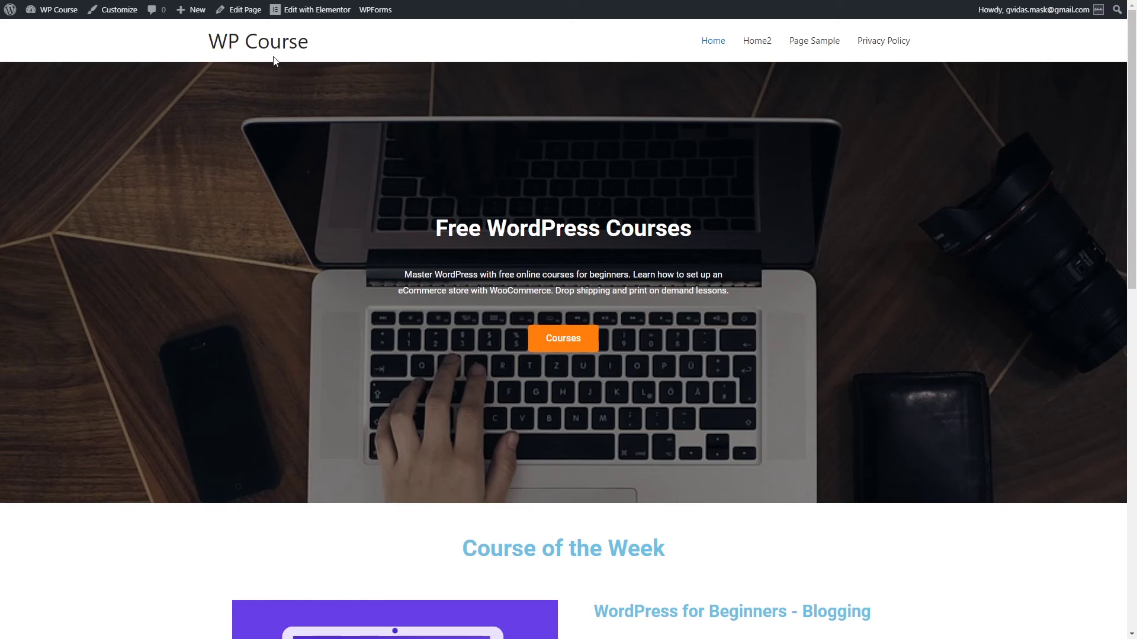
click(257, 46)
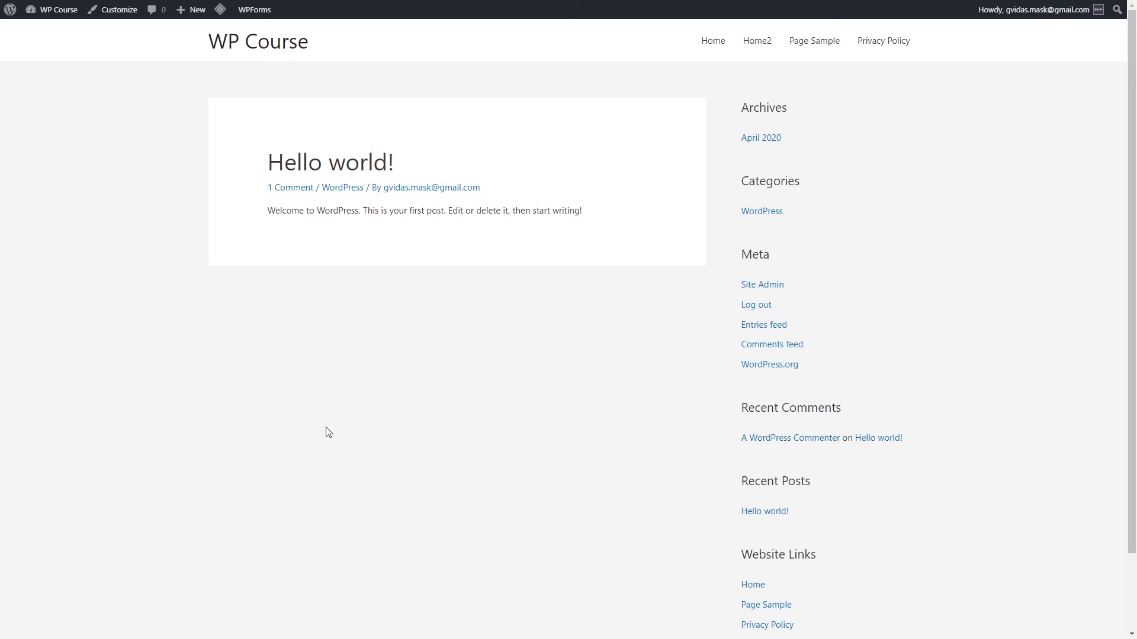
Create a new page titled "Blog" from the site's dashboard, publish it and return to the pages list.
mouse_move(59, 8)
click(43, 32)
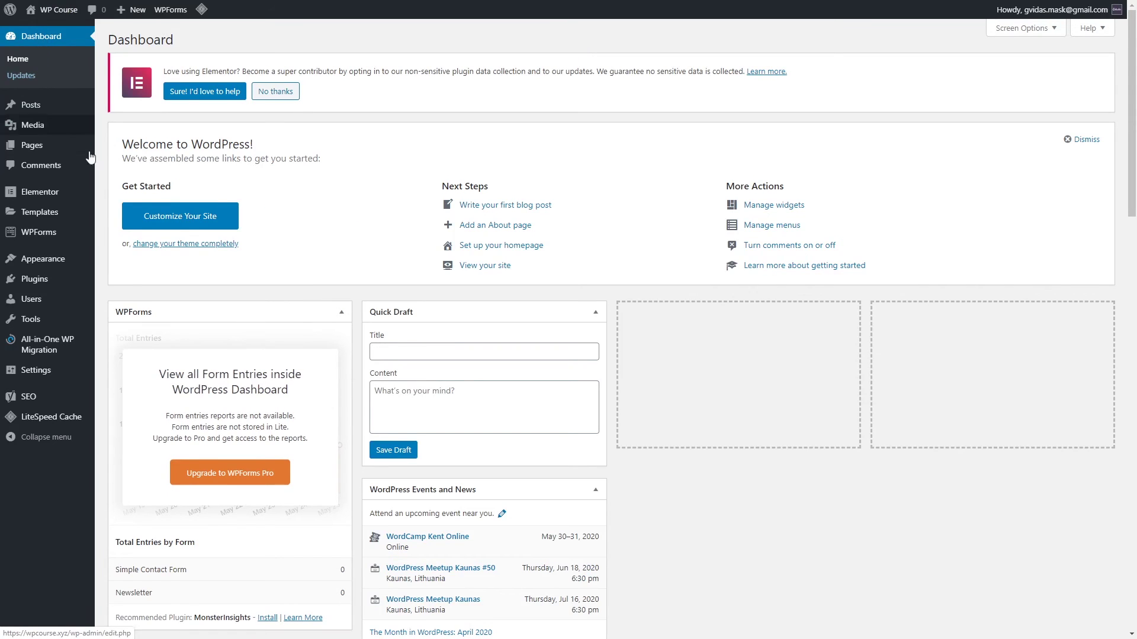
mouse_move(59, 377)
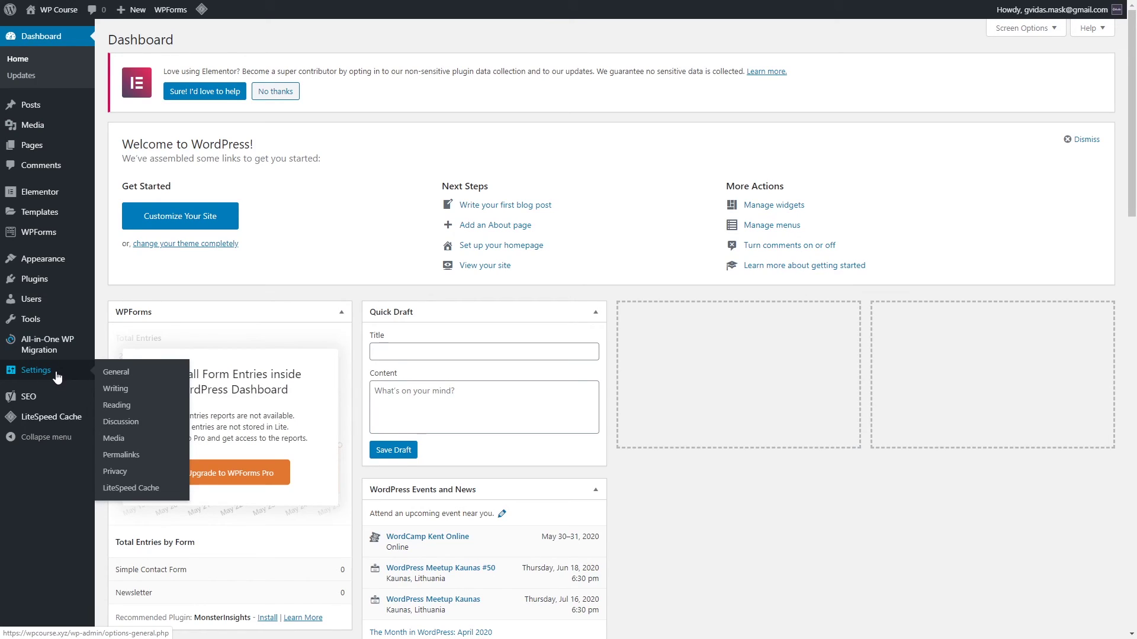
mouse_move(47, 153)
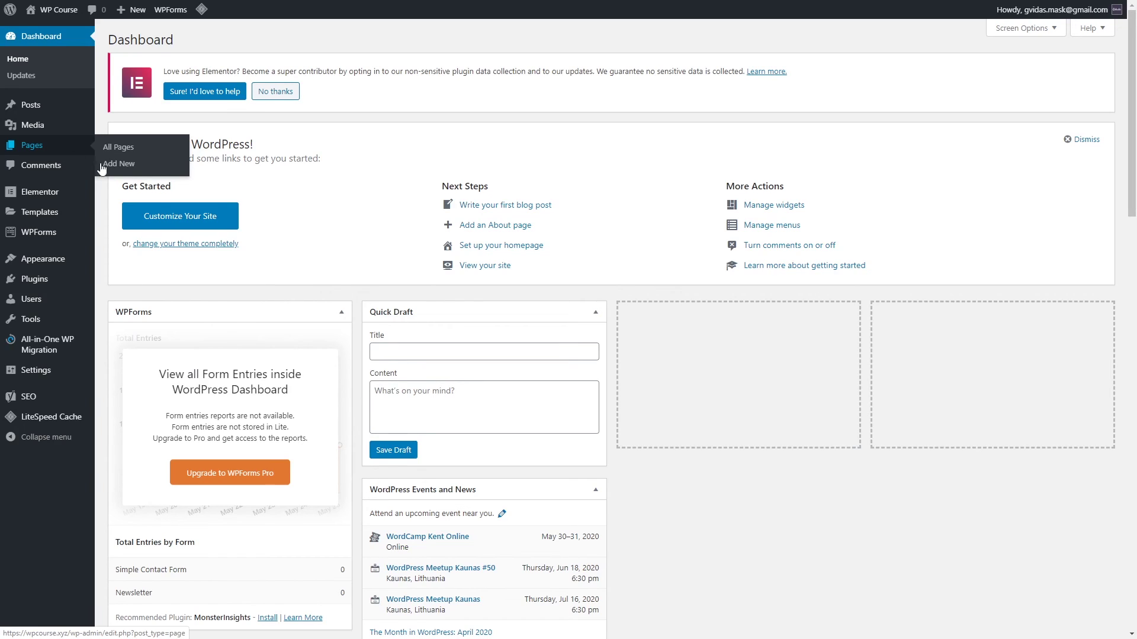
click(123, 164)
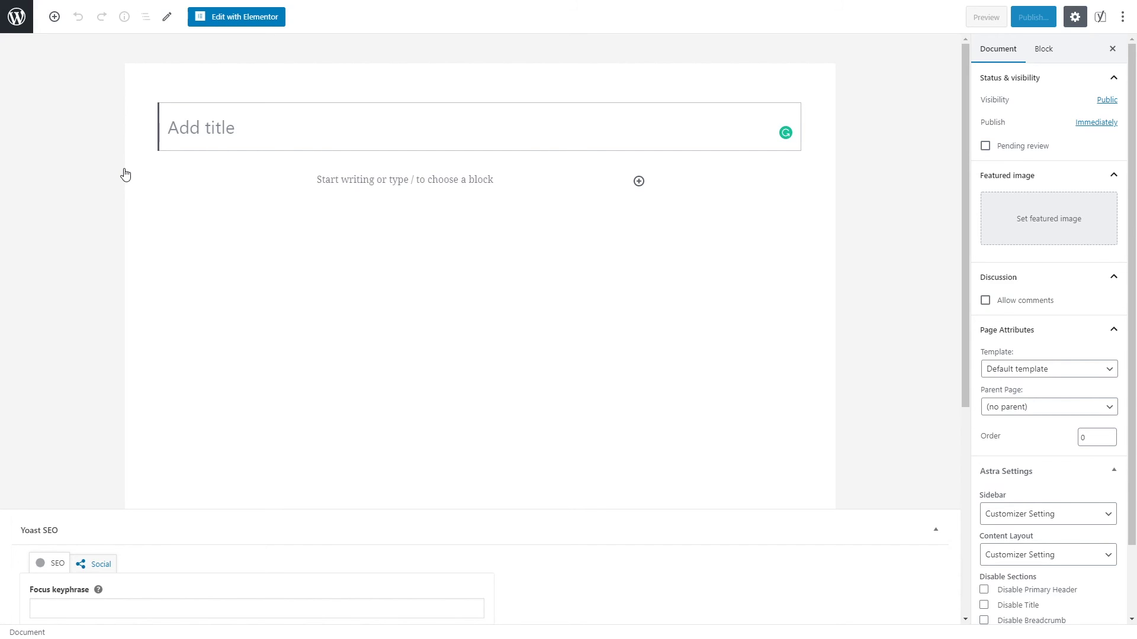
text(Blog)
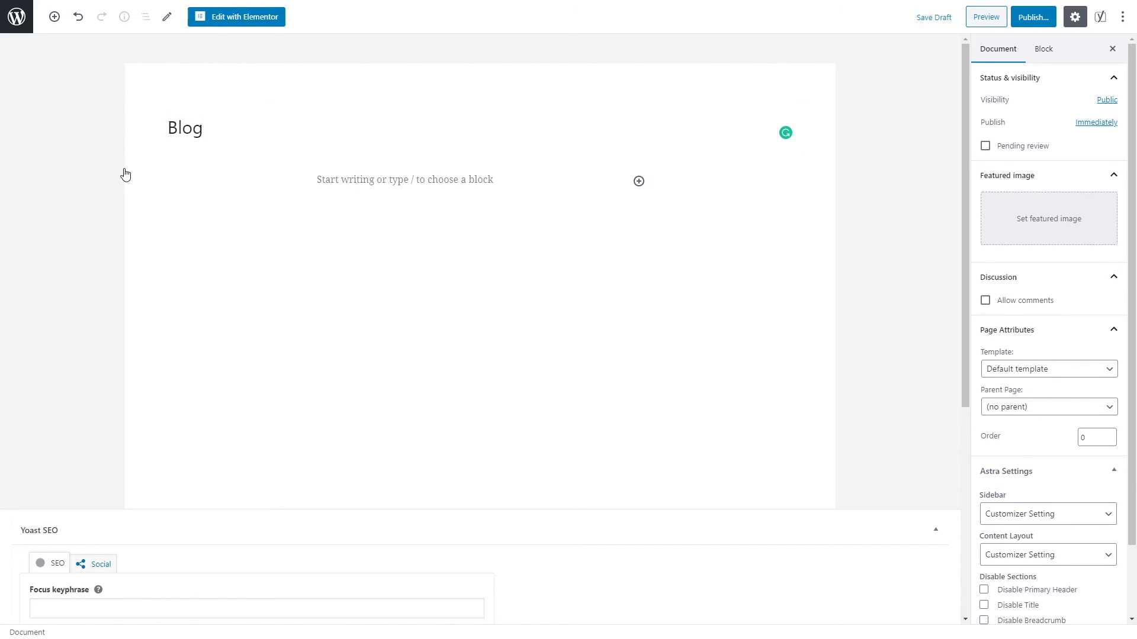
click(1033, 17)
click(1052, 17)
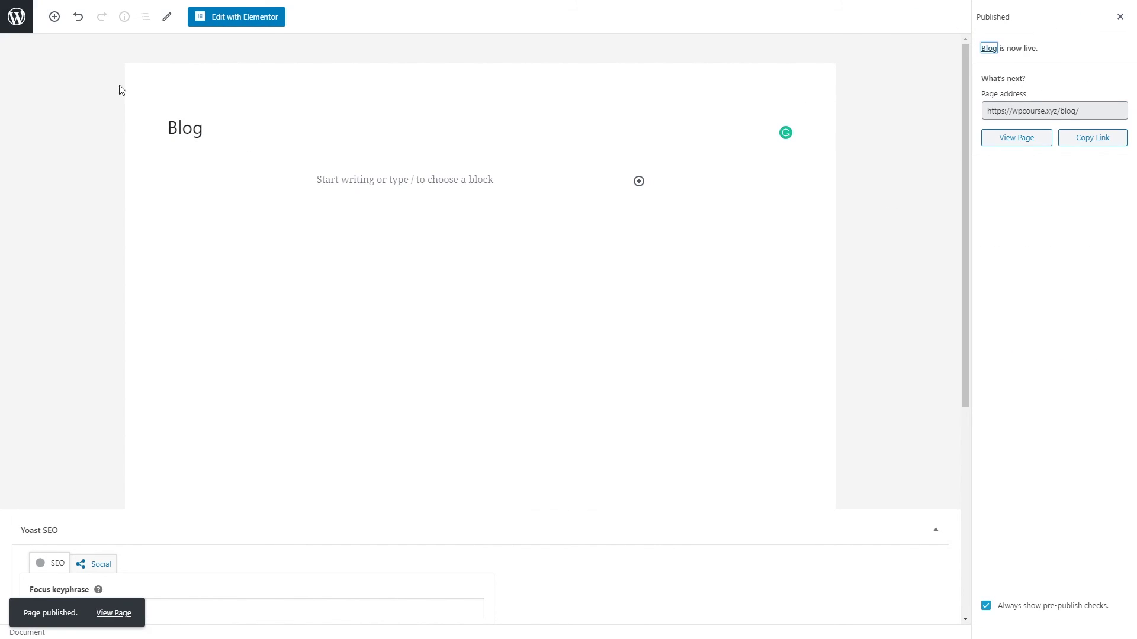
click(18, 25)
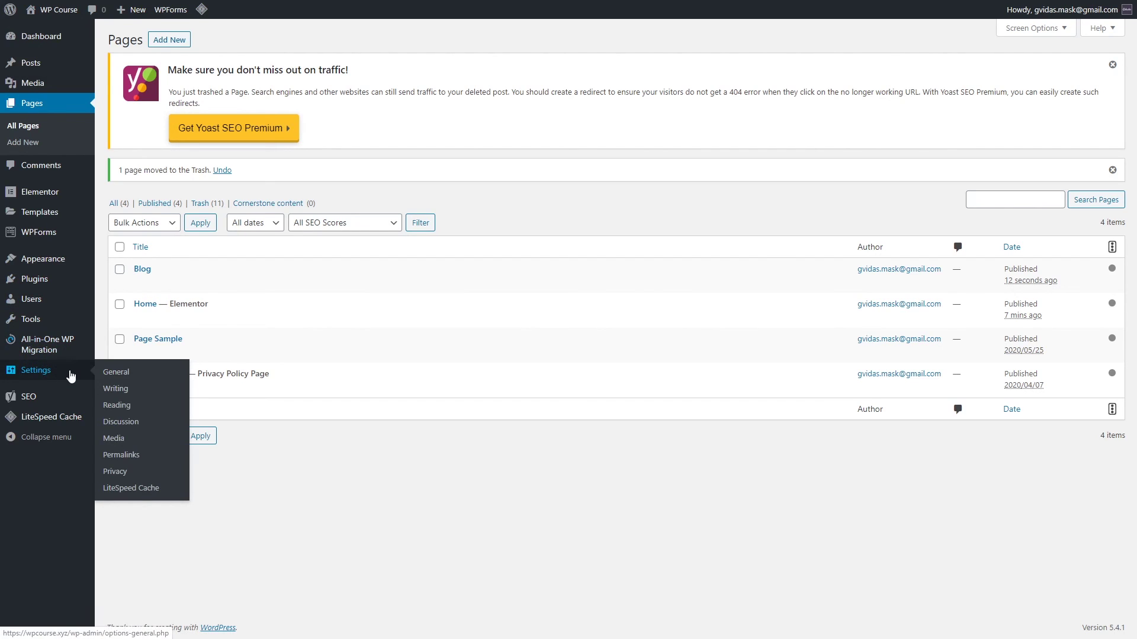
Set the reading settings to a static page with Home as homepage and Blog as posts page, and save them.
click(126, 406)
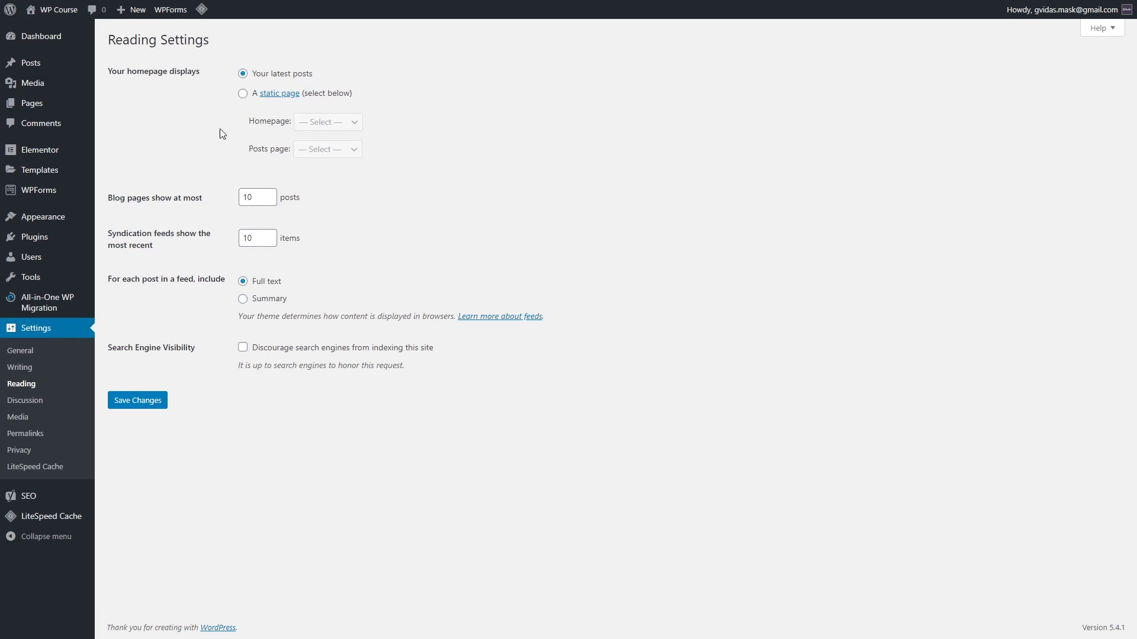
click(243, 98)
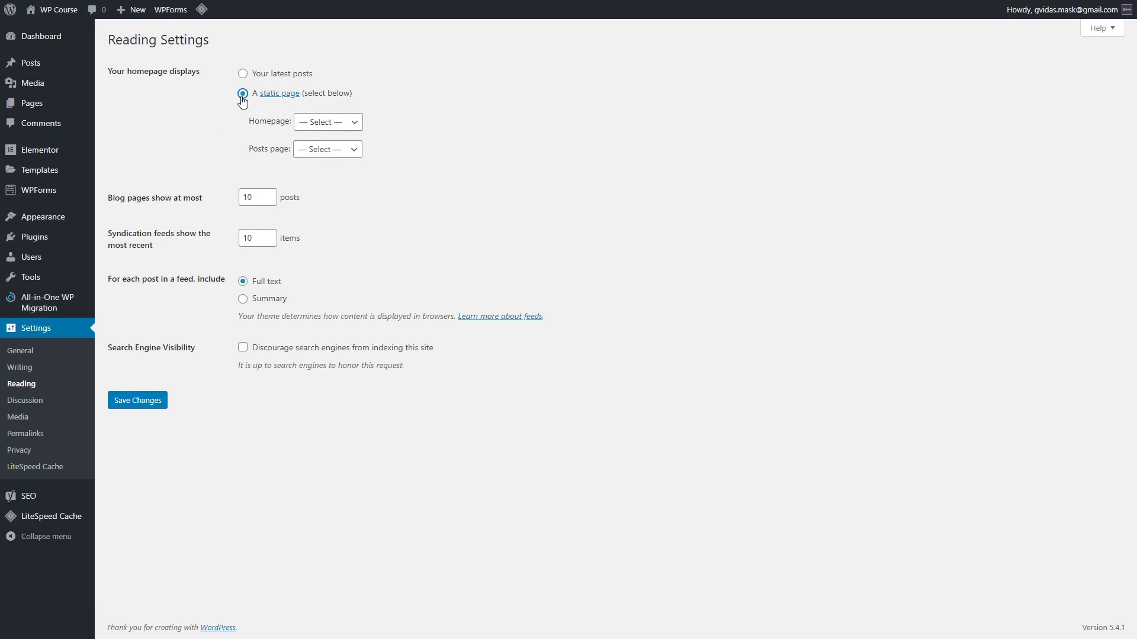
click(350, 124)
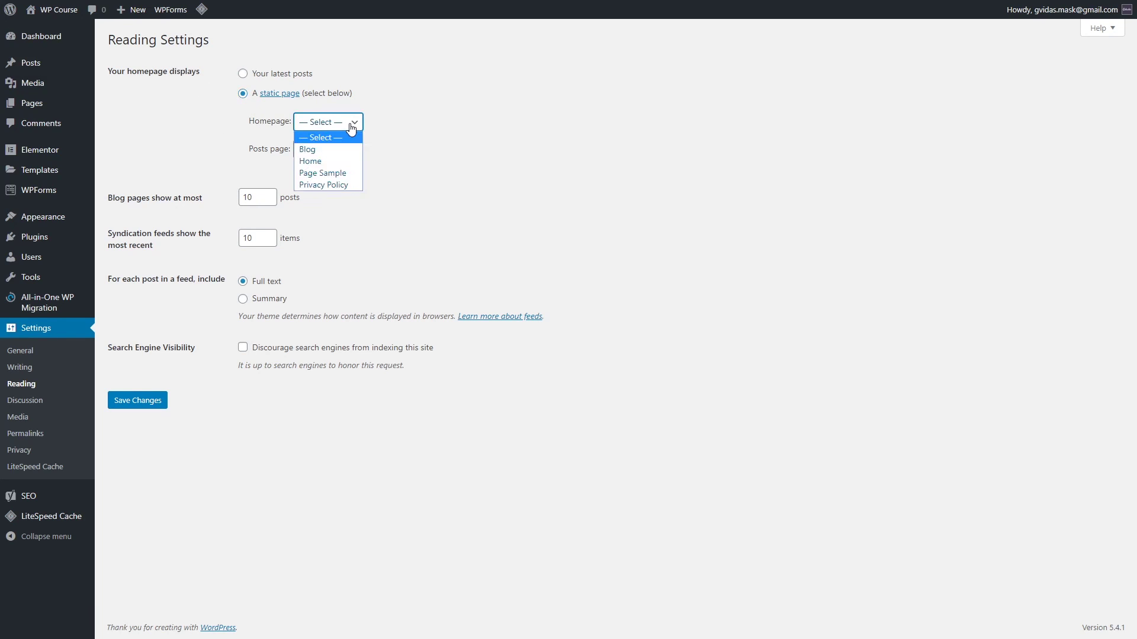
click(332, 161)
click(323, 155)
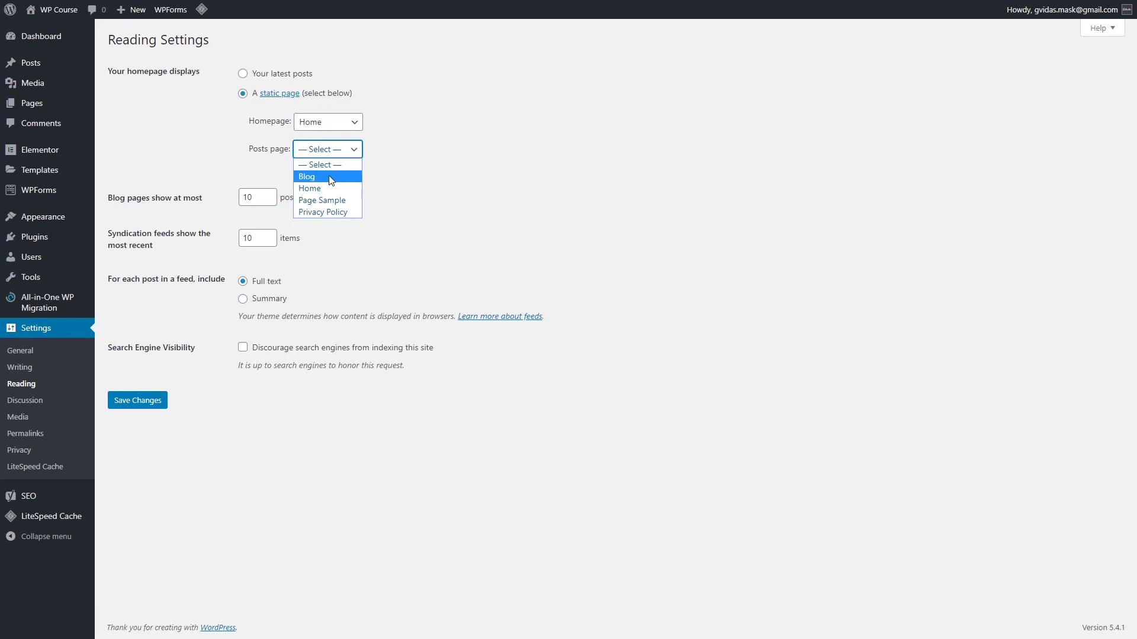
click(330, 175)
click(153, 400)
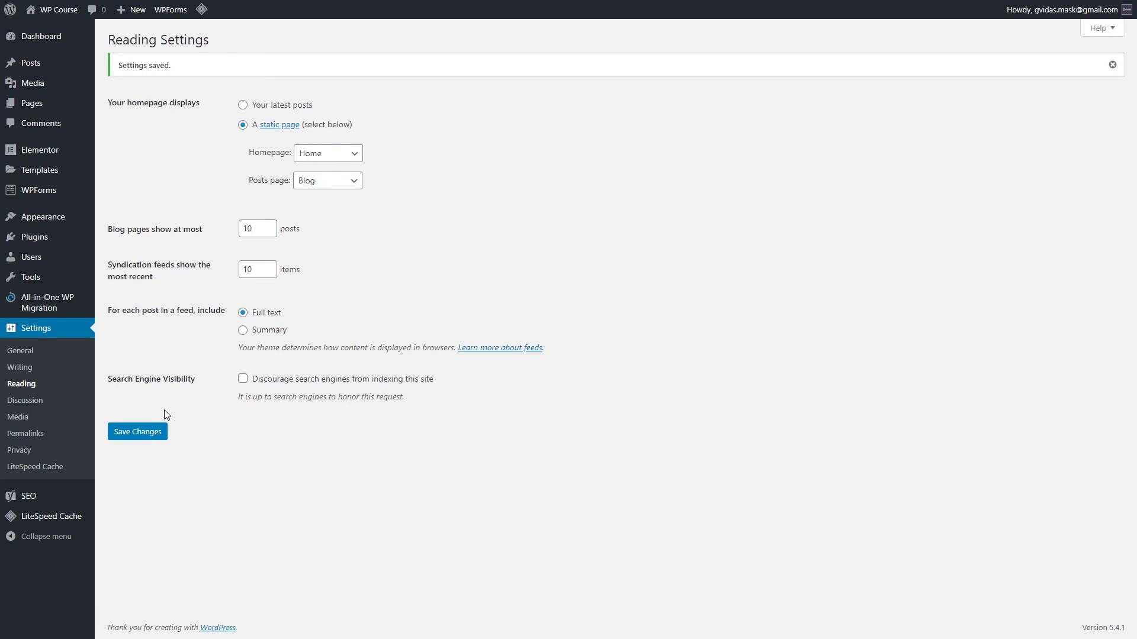
Visit the live site and check the front page from the hero down to the "Student Reviews" section.
mouse_move(52, 10)
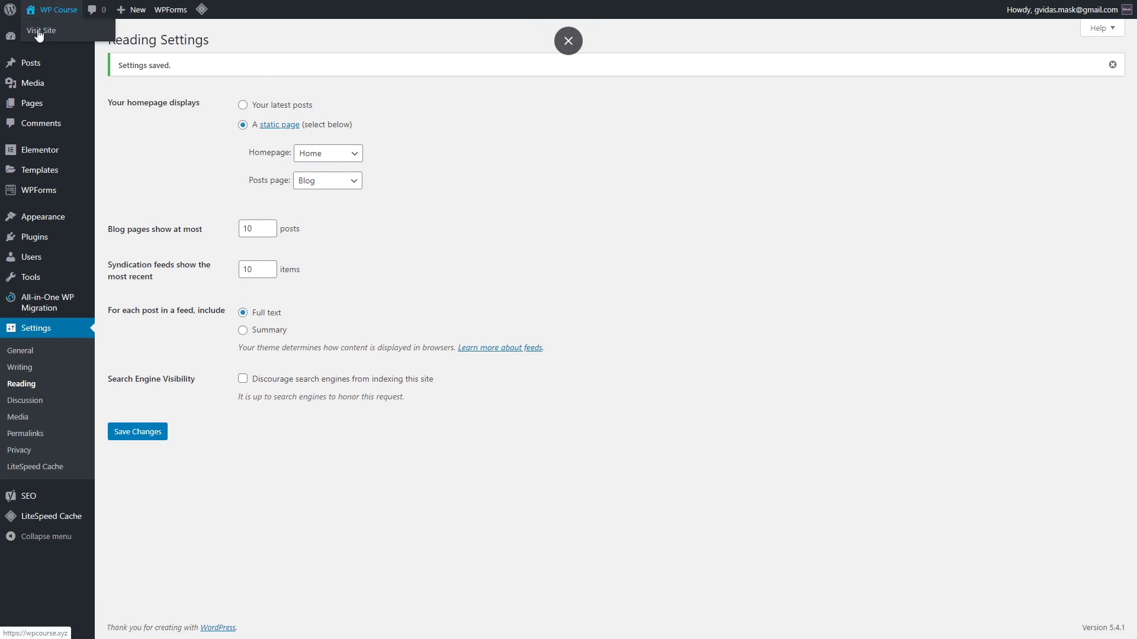
click(48, 35)
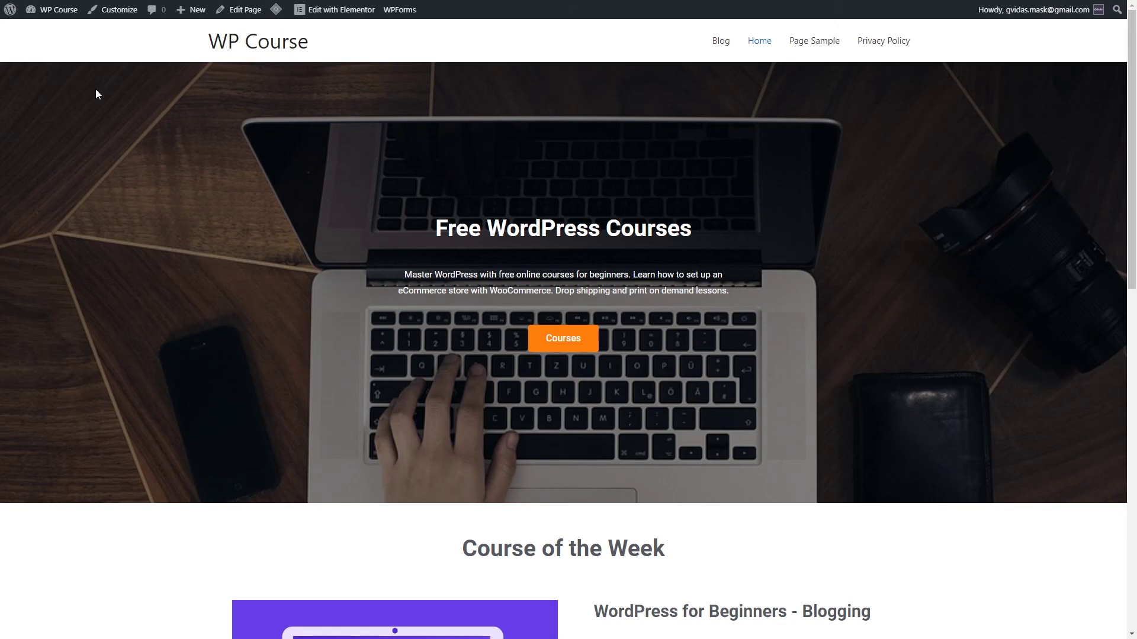
scroll(479, 303, down, 10)
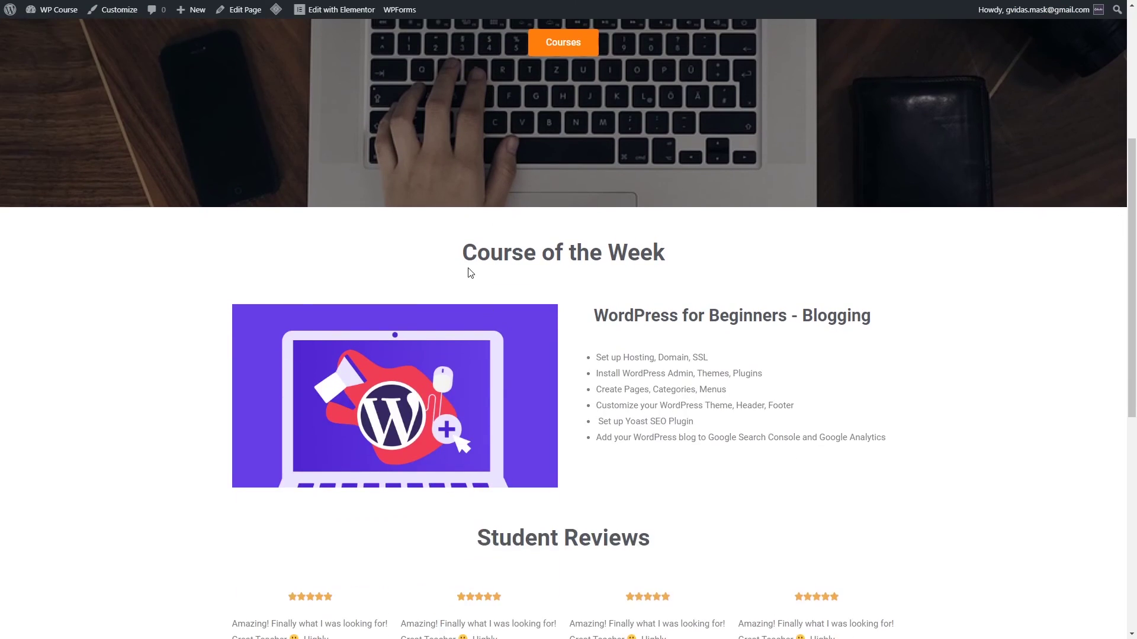
scroll(460, 306, up, 7)
scroll(463, 307, up, 4)
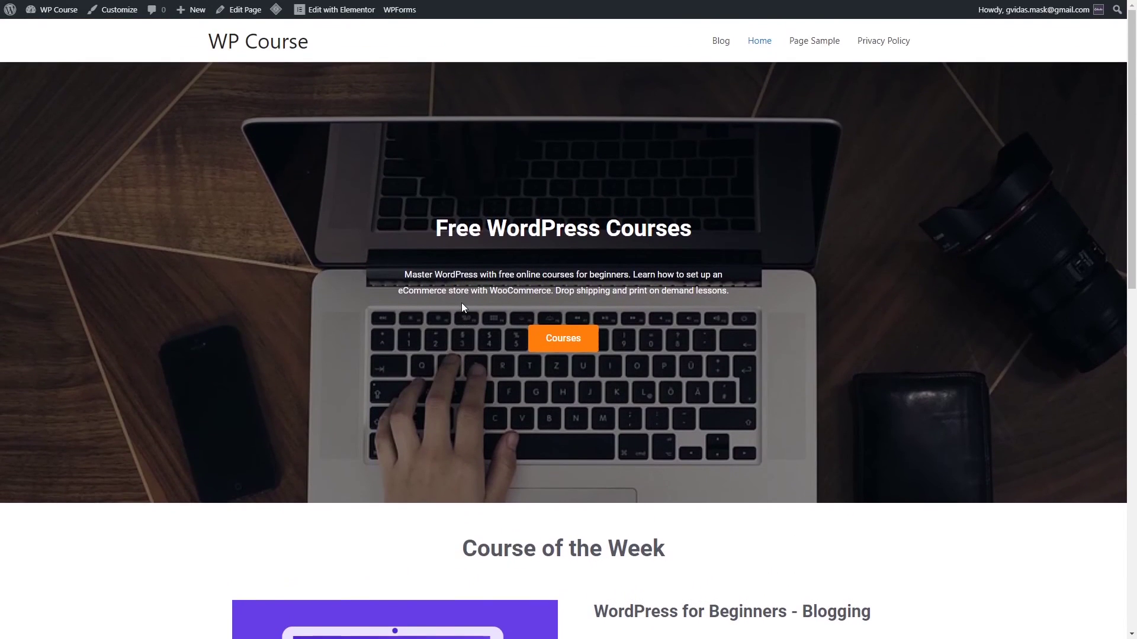